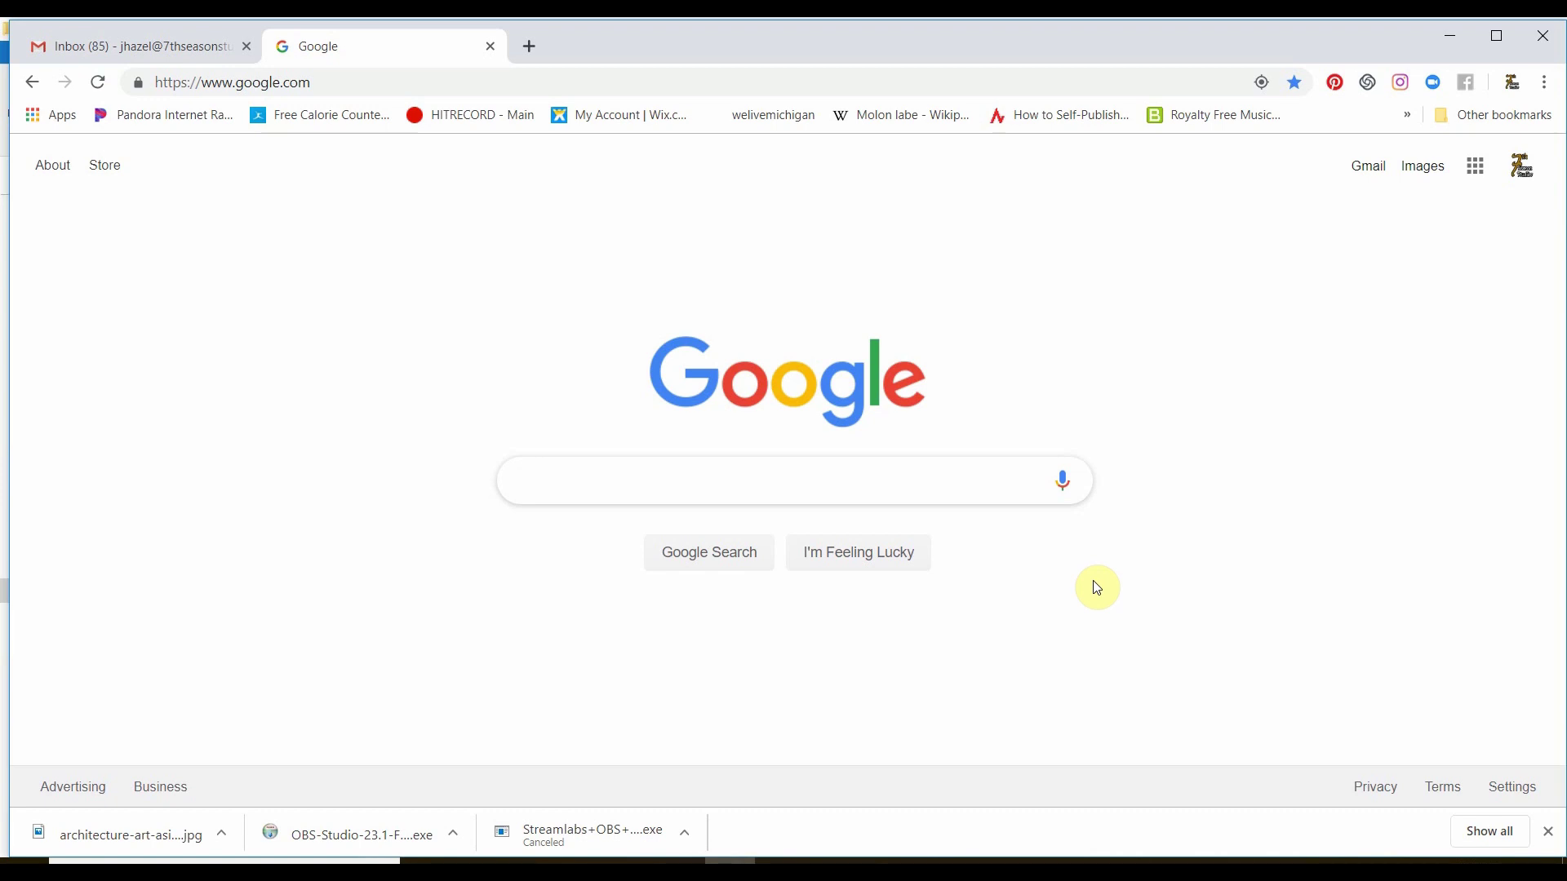
Search Google for 'adobe color' and open the Adobe Color website.
text(a)
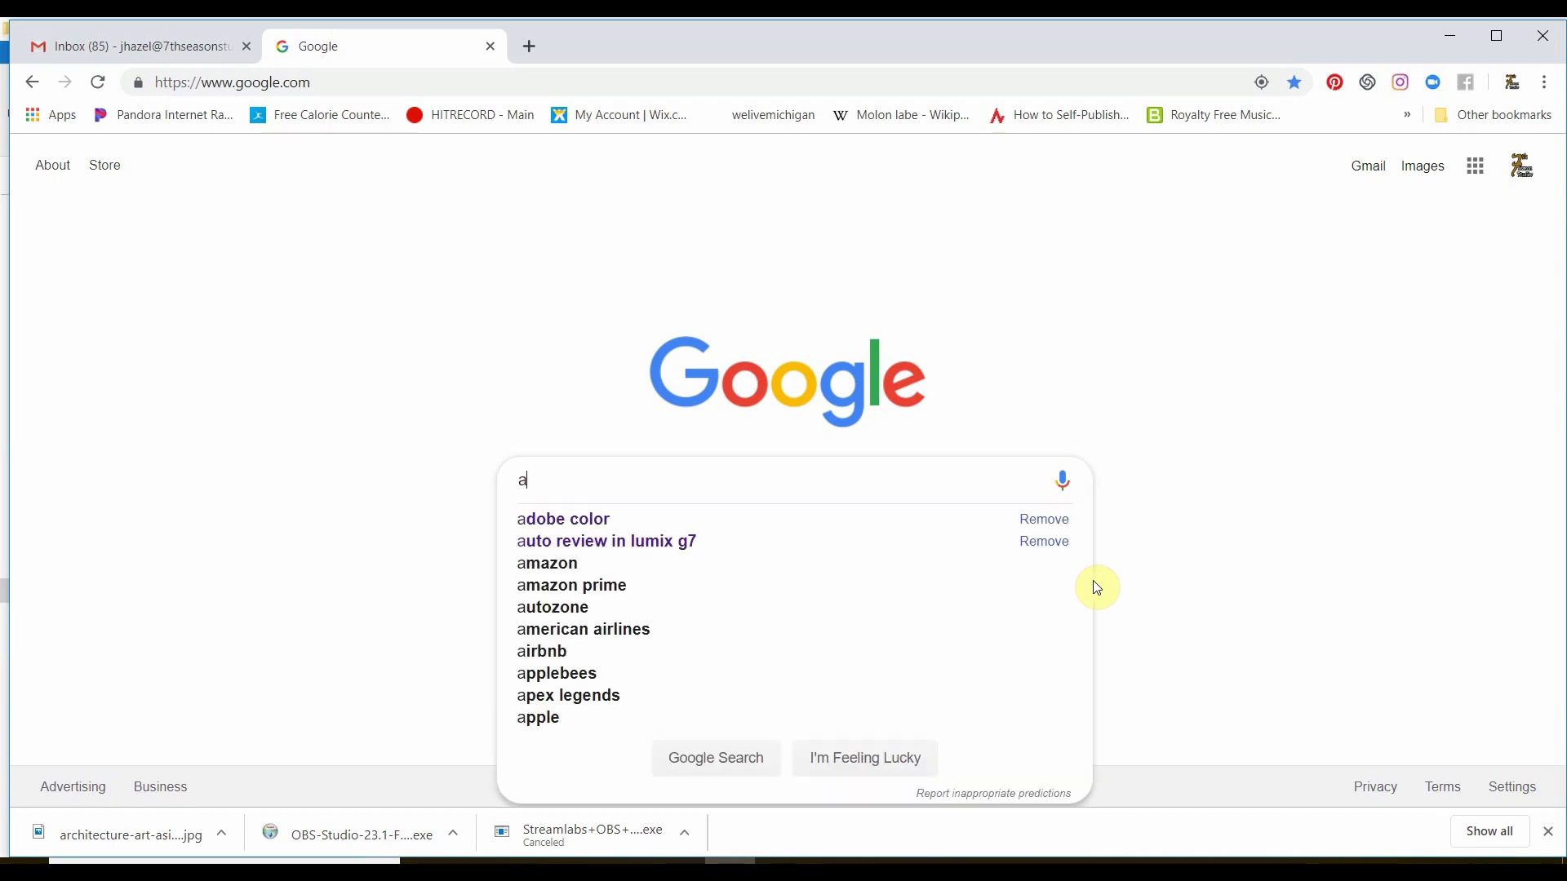
text(dobe)
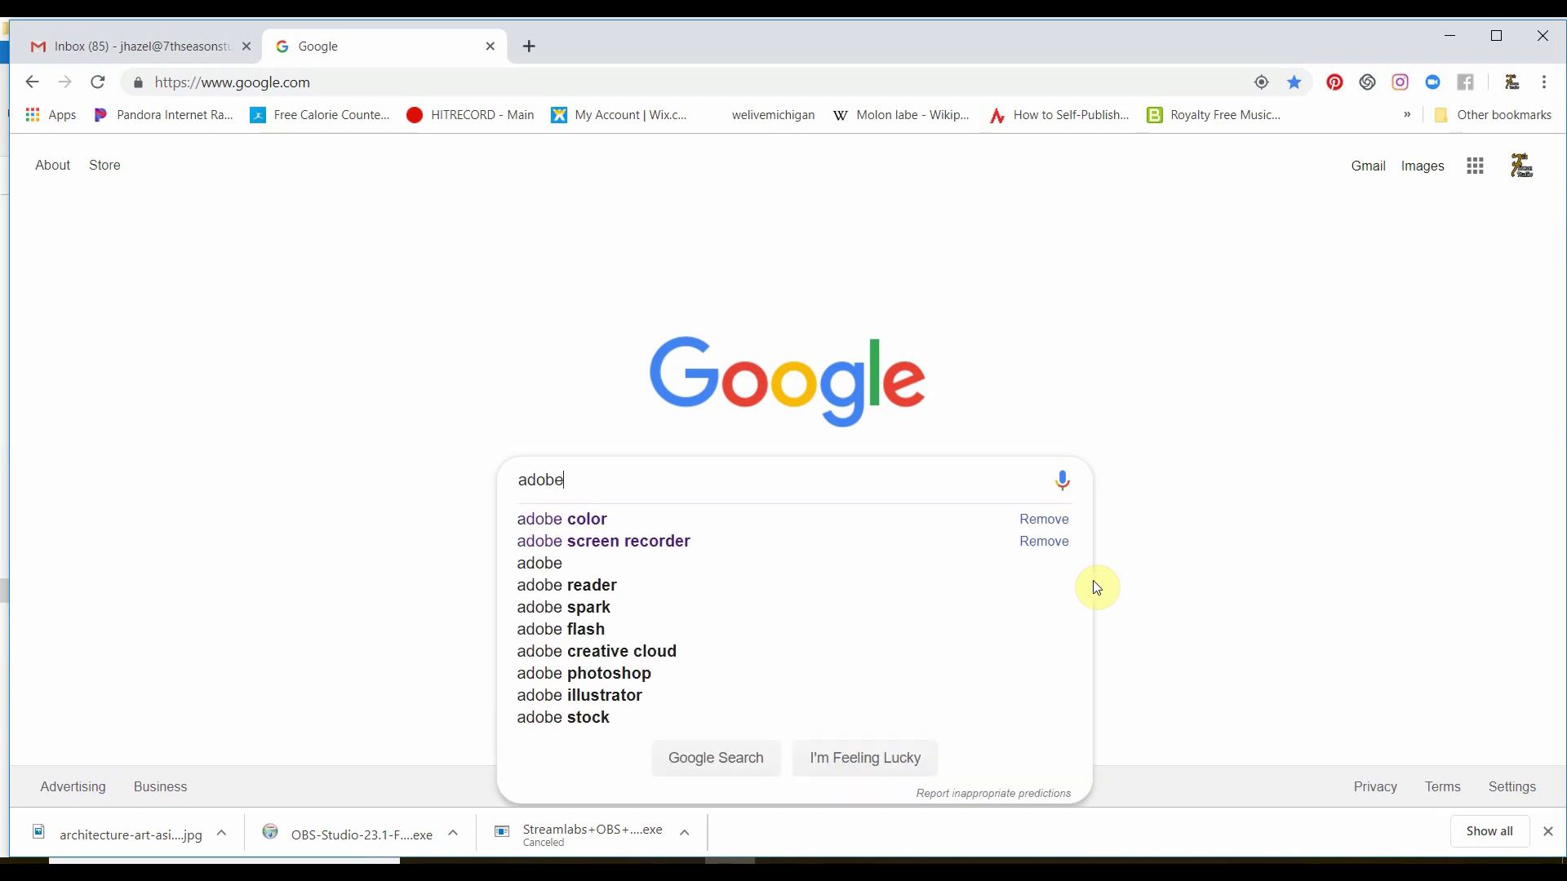
click(616, 521)
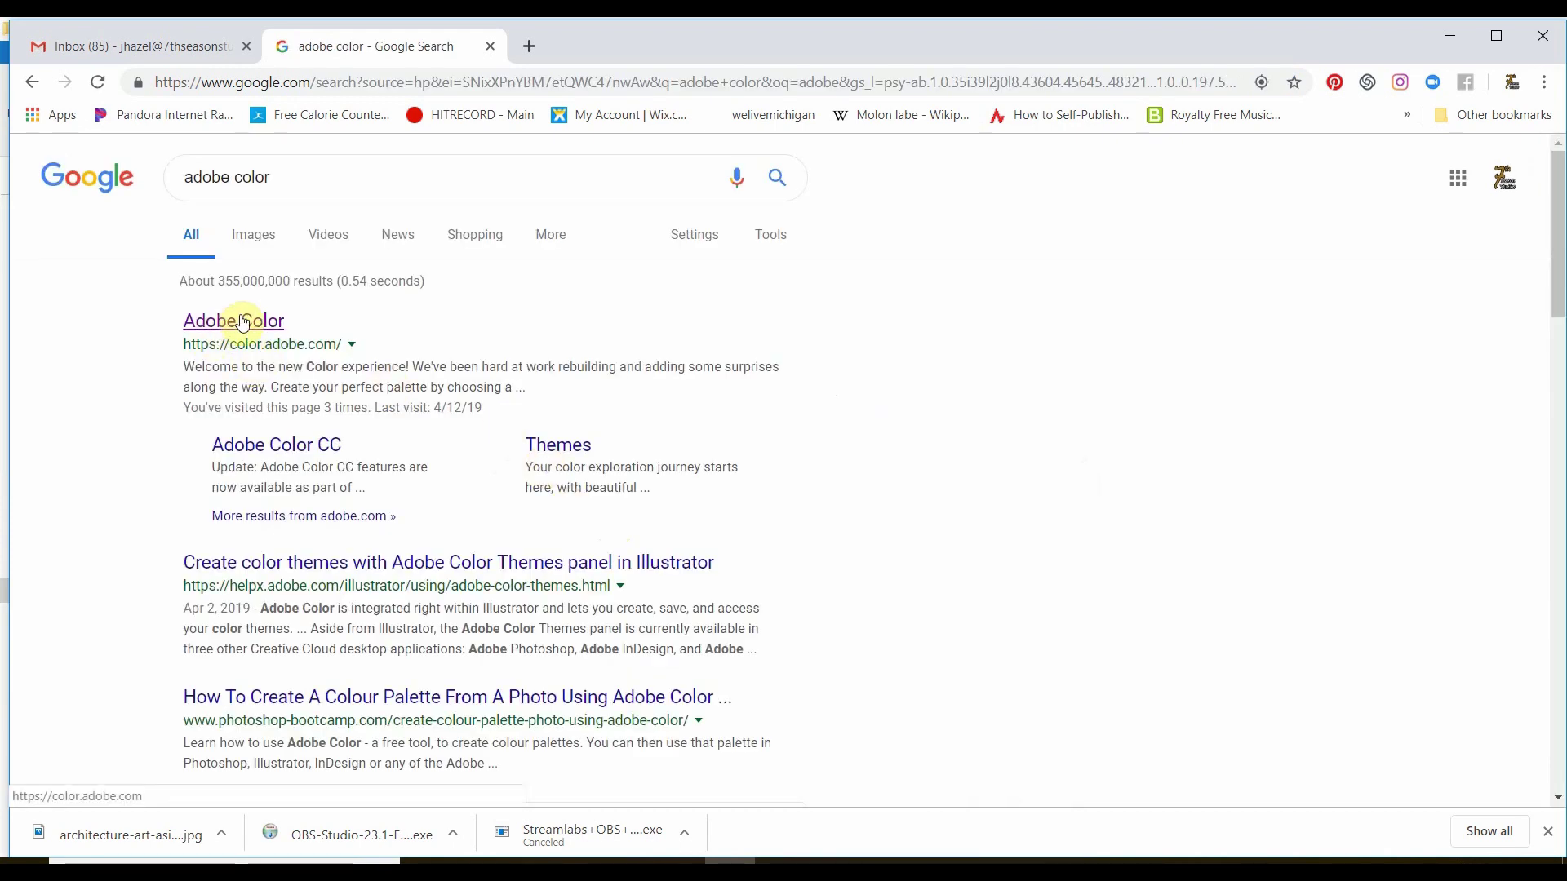
click(242, 320)
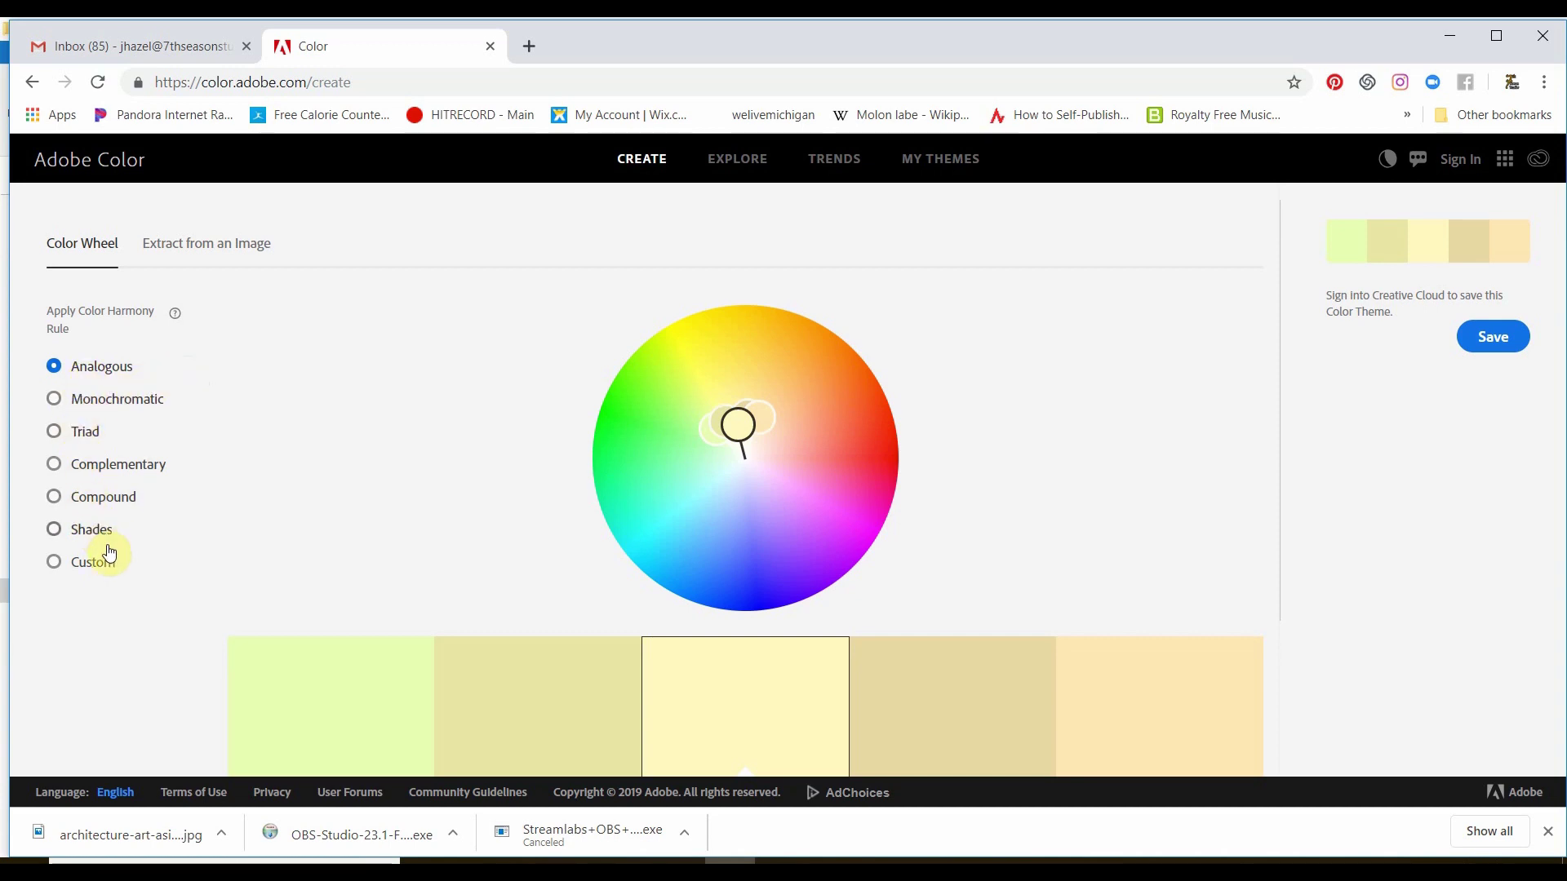
Apply the Monochromatic harmony rule and drag the wheel to turn the olive theme into magenta and pink.
click(79, 397)
scroll(609, 500, down, 2)
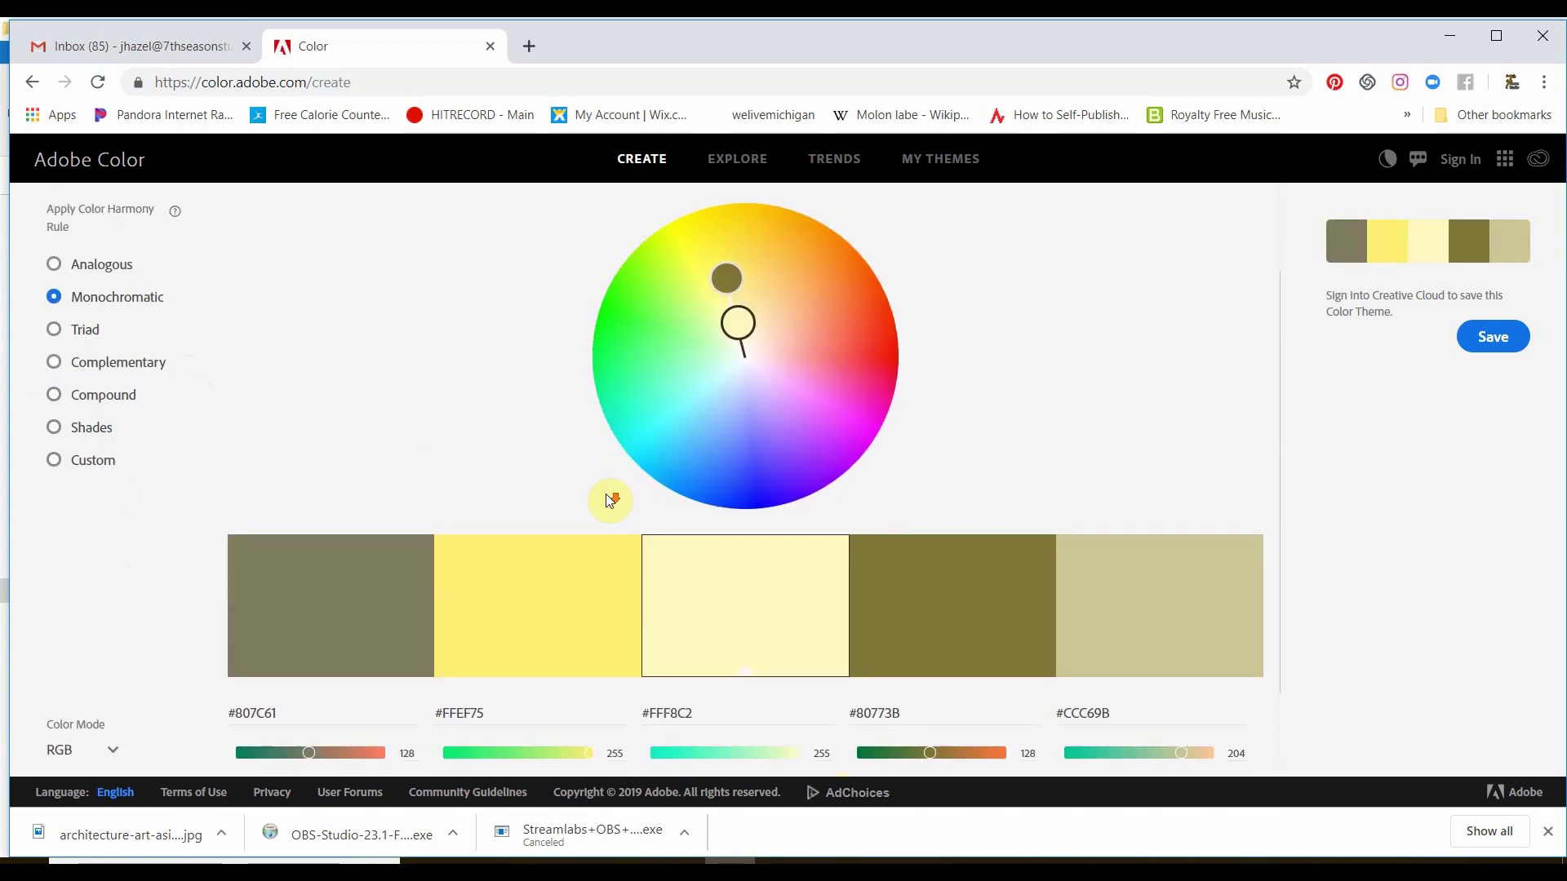
scroll(708, 443, up, 2)
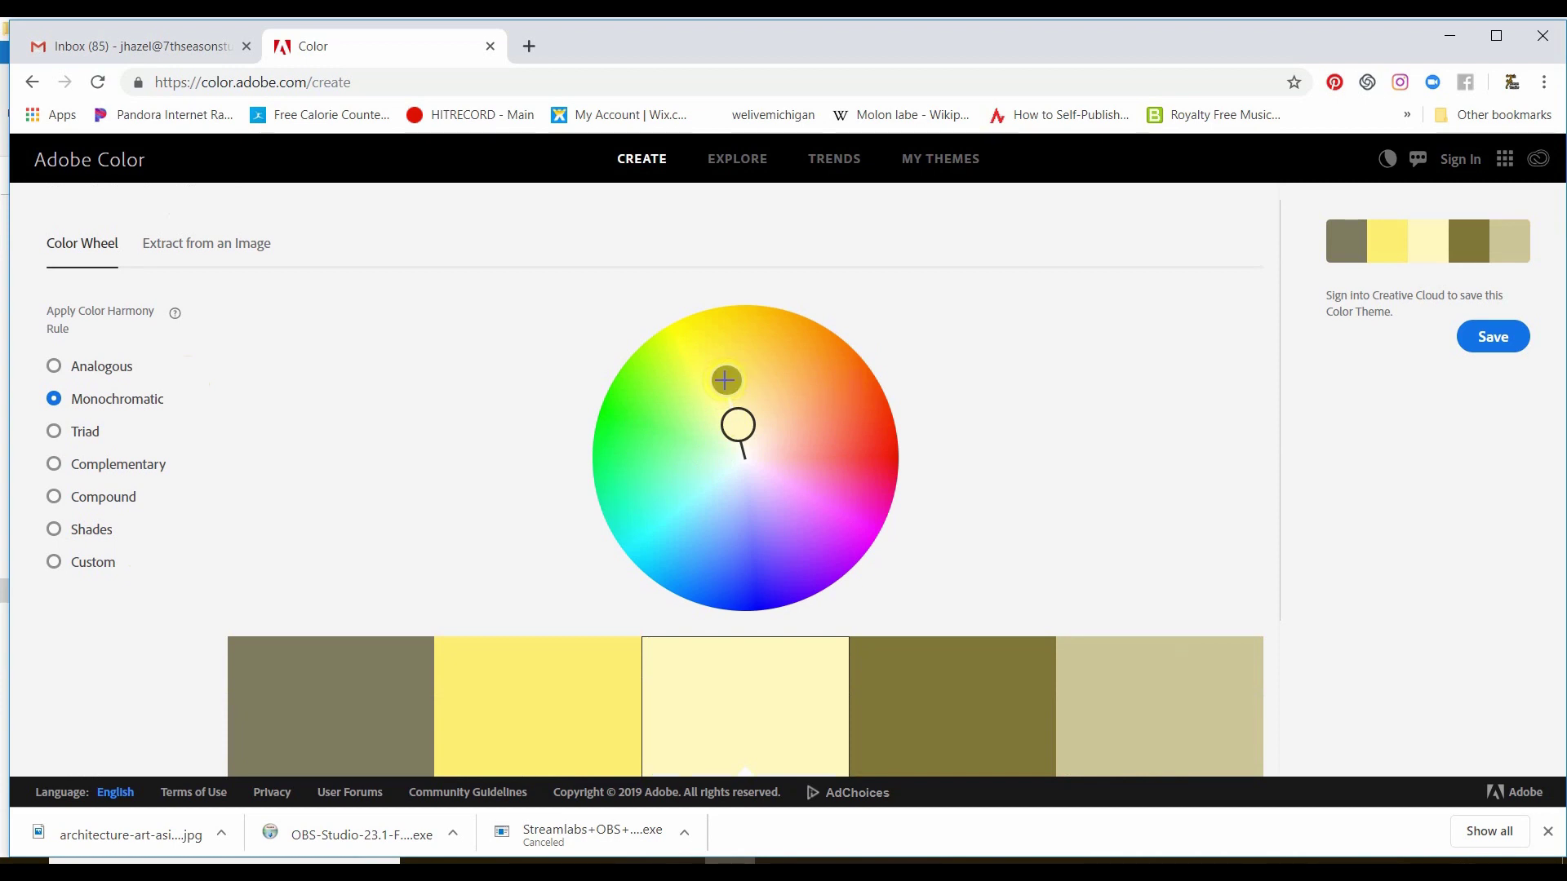
drag(725, 380, 832, 525)
scroll(831, 500, down, 1)
scroll(830, 499, down, 1)
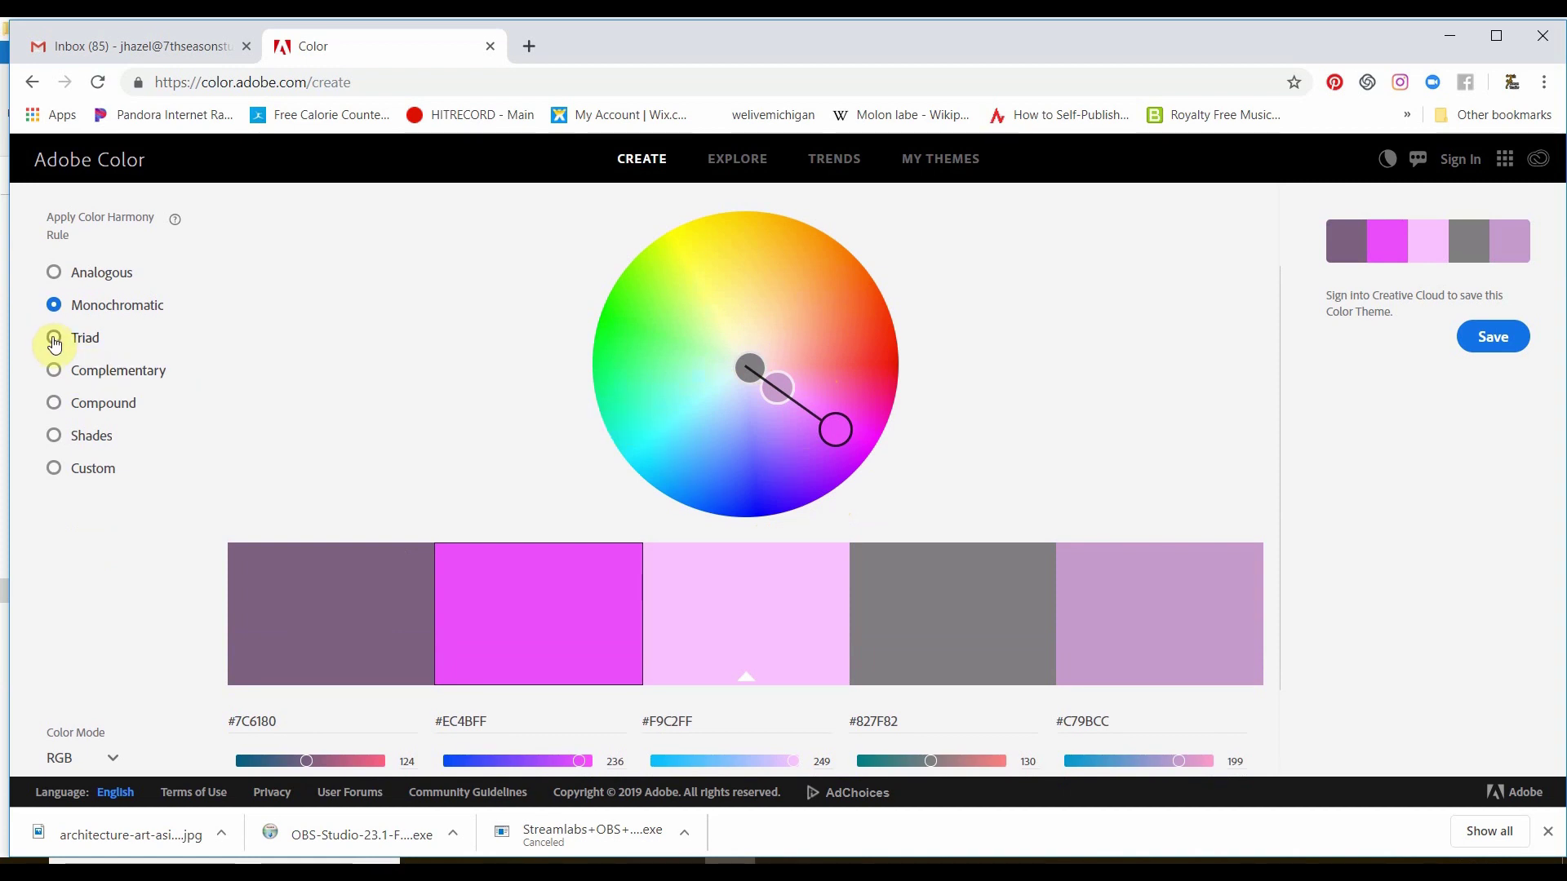
scroll(112, 402, up, 1)
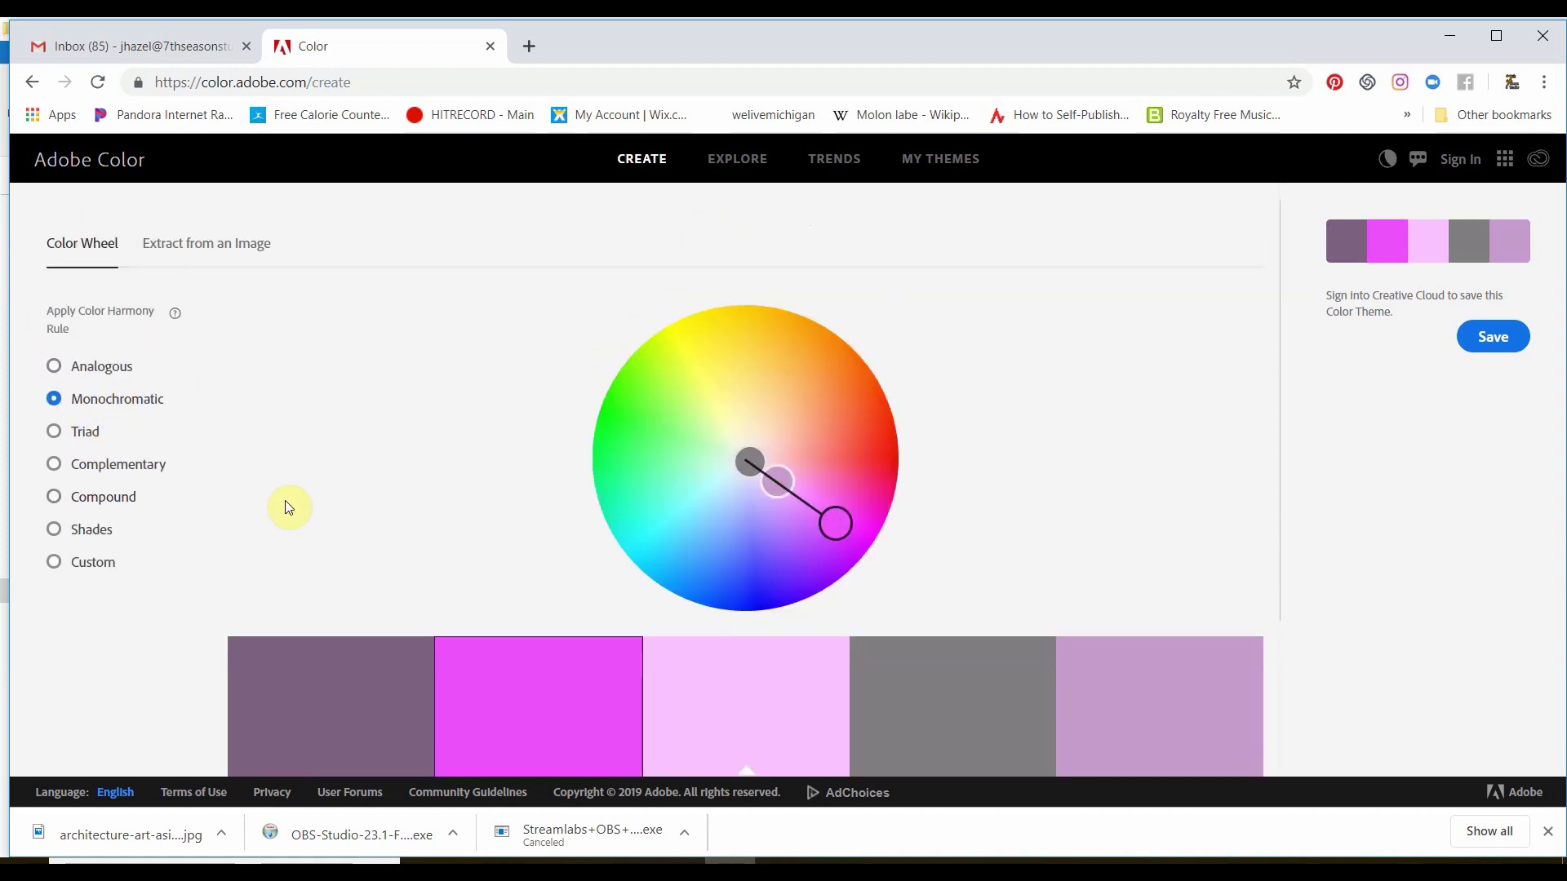
Apply the Triad rule and rotate it to brown, lime green, peach, periwinkle and blue.
click(53, 430)
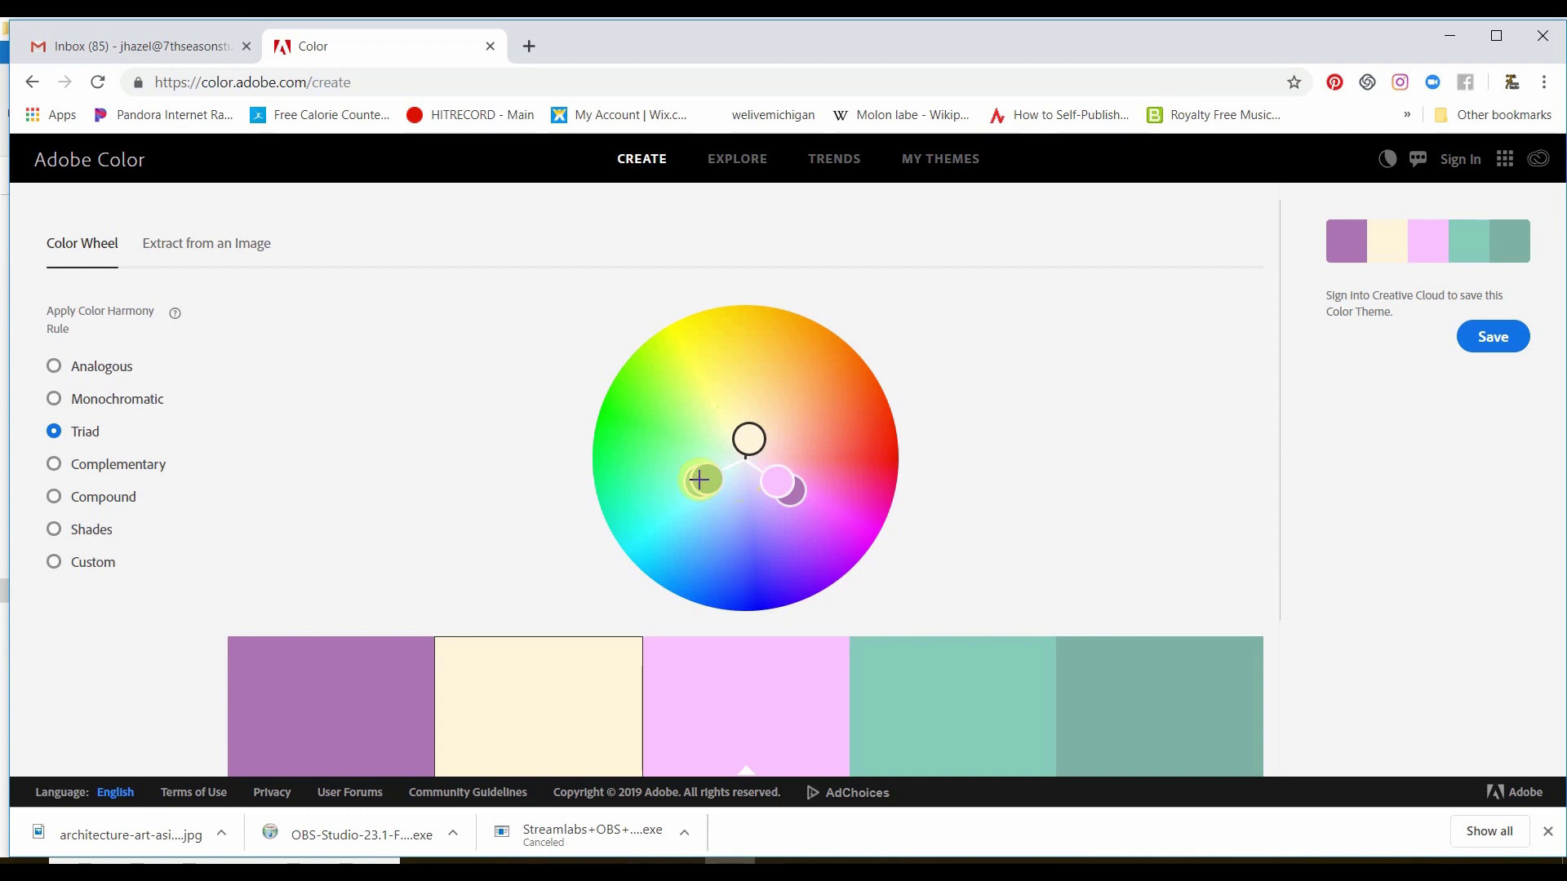
mouse_move(691, 490)
mouse_down()
mouse_move(633, 527)
mouse_move(735, 459)
mouse_move(730, 472)
mouse_move(650, 525)
mouse_move(647, 462)
mouse_move(686, 407)
mouse_move(762, 380)
mouse_move(833, 458)
mouse_move(830, 491)
mouse_move(745, 465)
mouse_move(647, 532)
mouse_up()
mouse_move(776, 490)
mouse_down()
mouse_move(798, 447)
mouse_move(727, 413)
mouse_move(691, 470)
mouse_move(717, 514)
mouse_move(742, 515)
mouse_up()
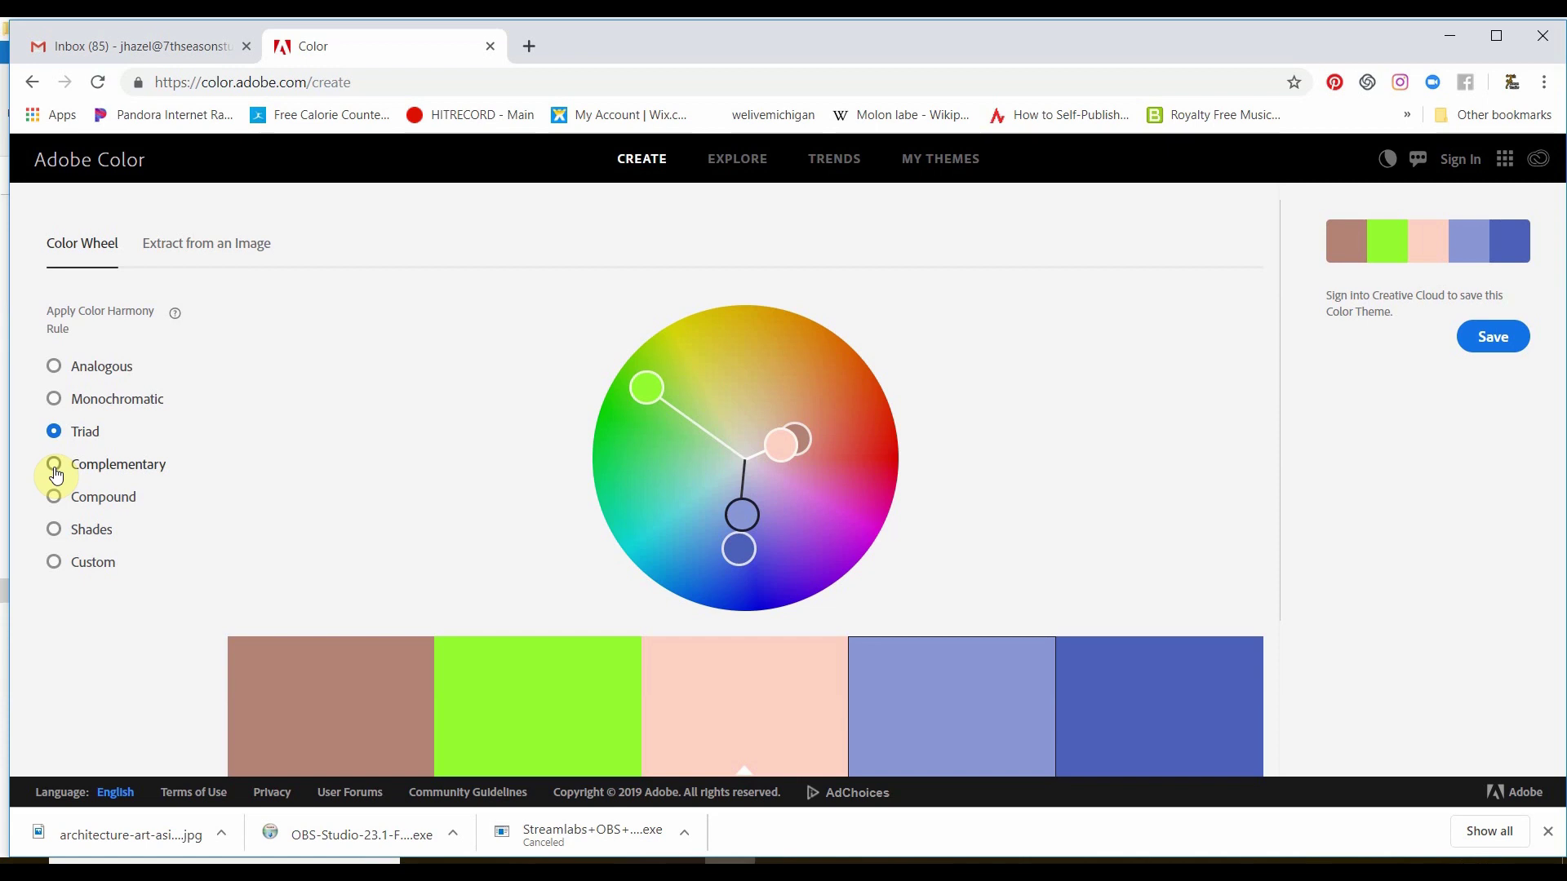
mouse_move(643, 374)
mouse_down()
mouse_move(644, 395)
mouse_move(637, 378)
mouse_up()
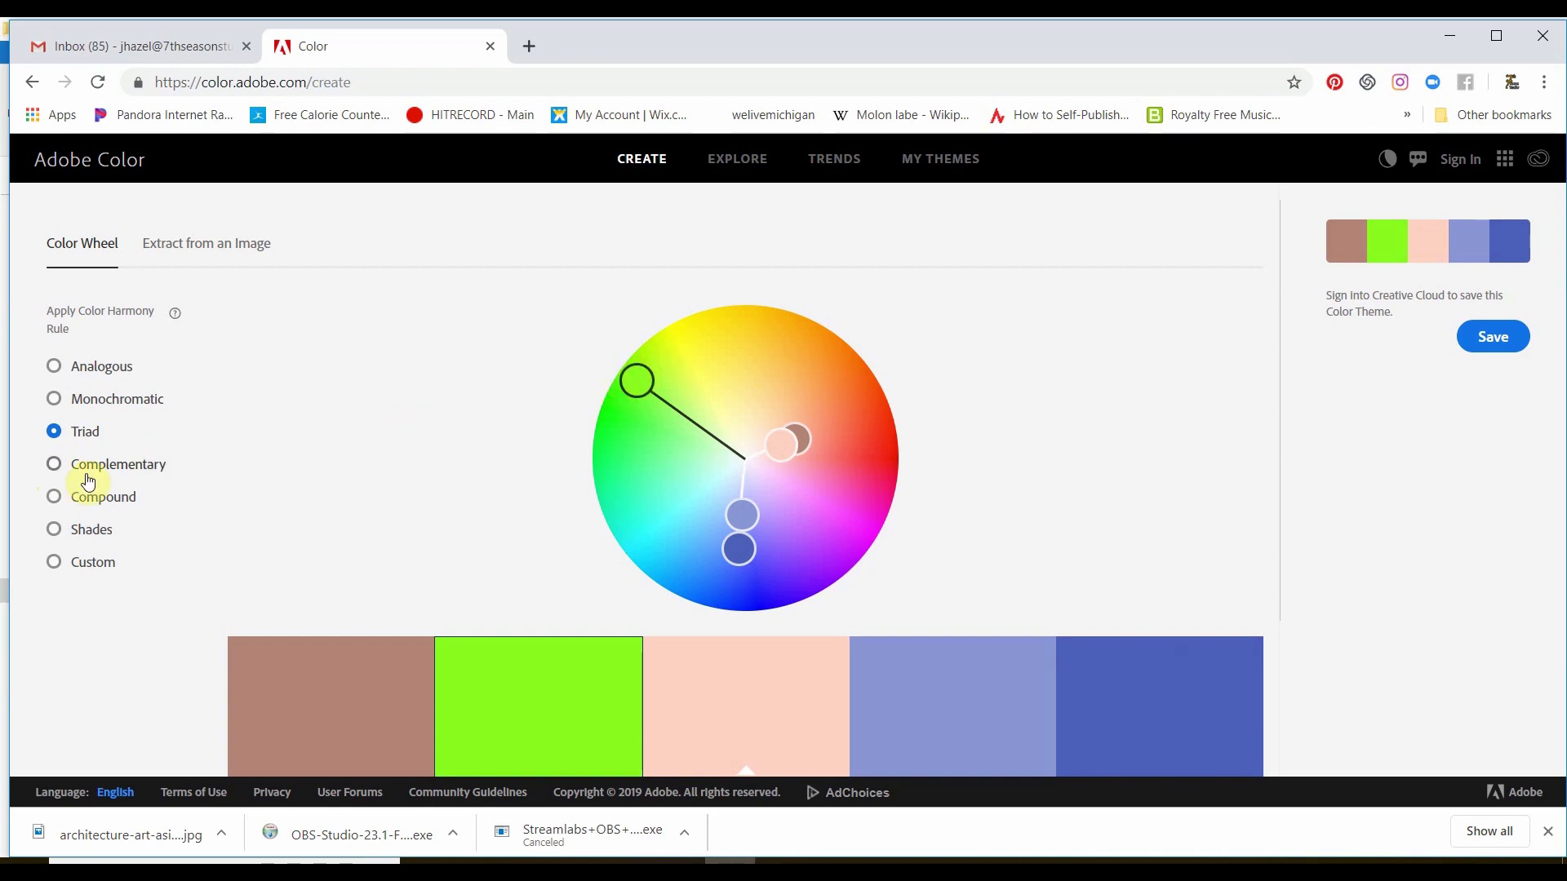
Apply the Complementary rule and adjust it to purple, pinks and greens (#9E15B3 to #88FF07).
click(54, 464)
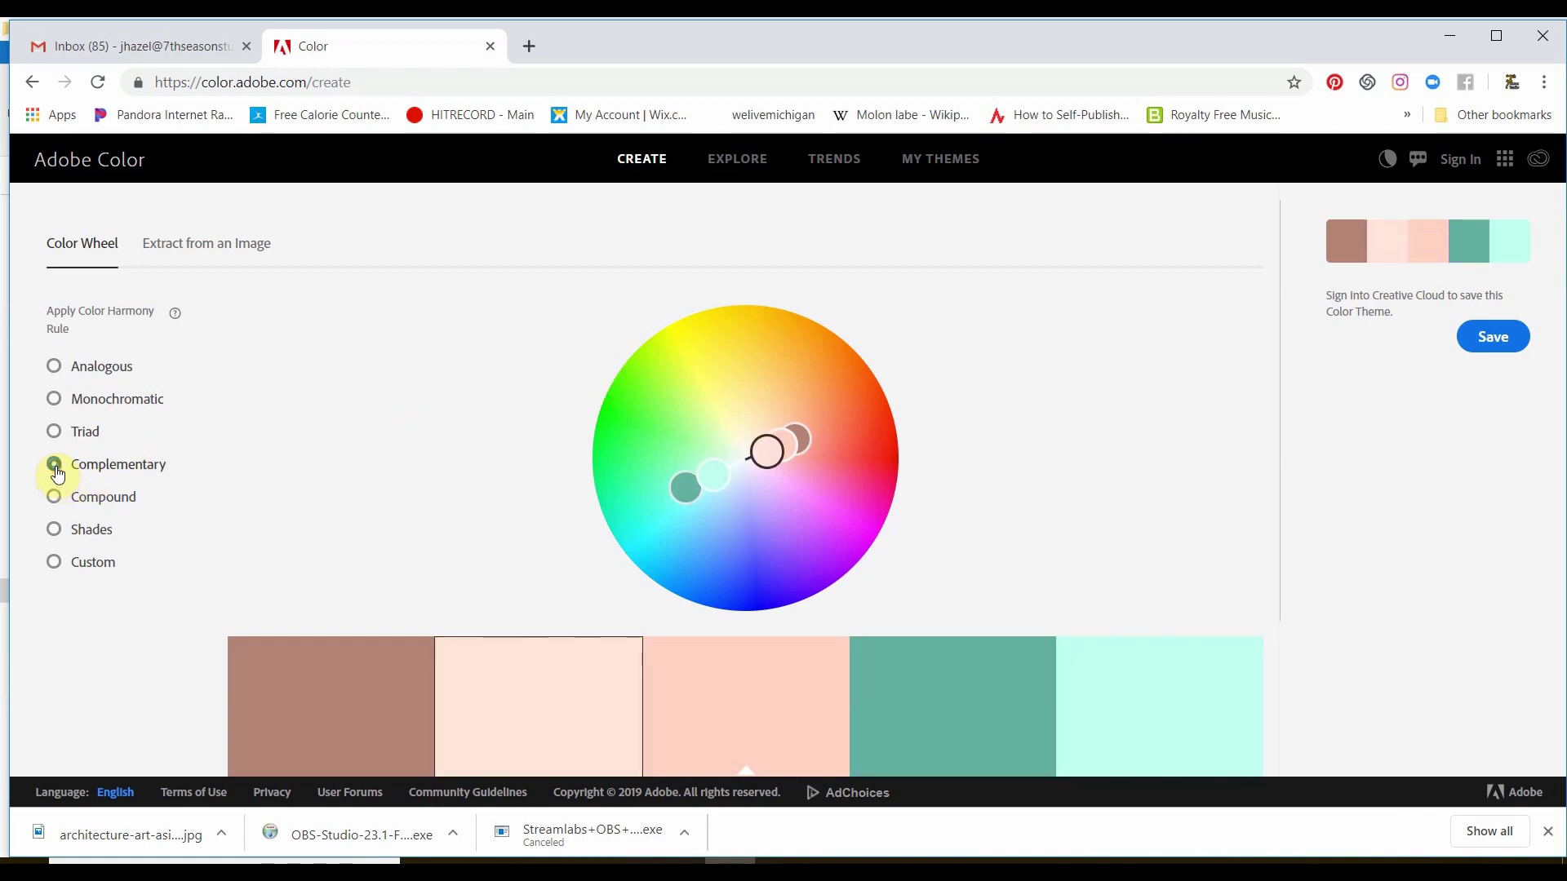
click(668, 477)
drag(668, 476, 635, 387)
drag(708, 441, 637, 385)
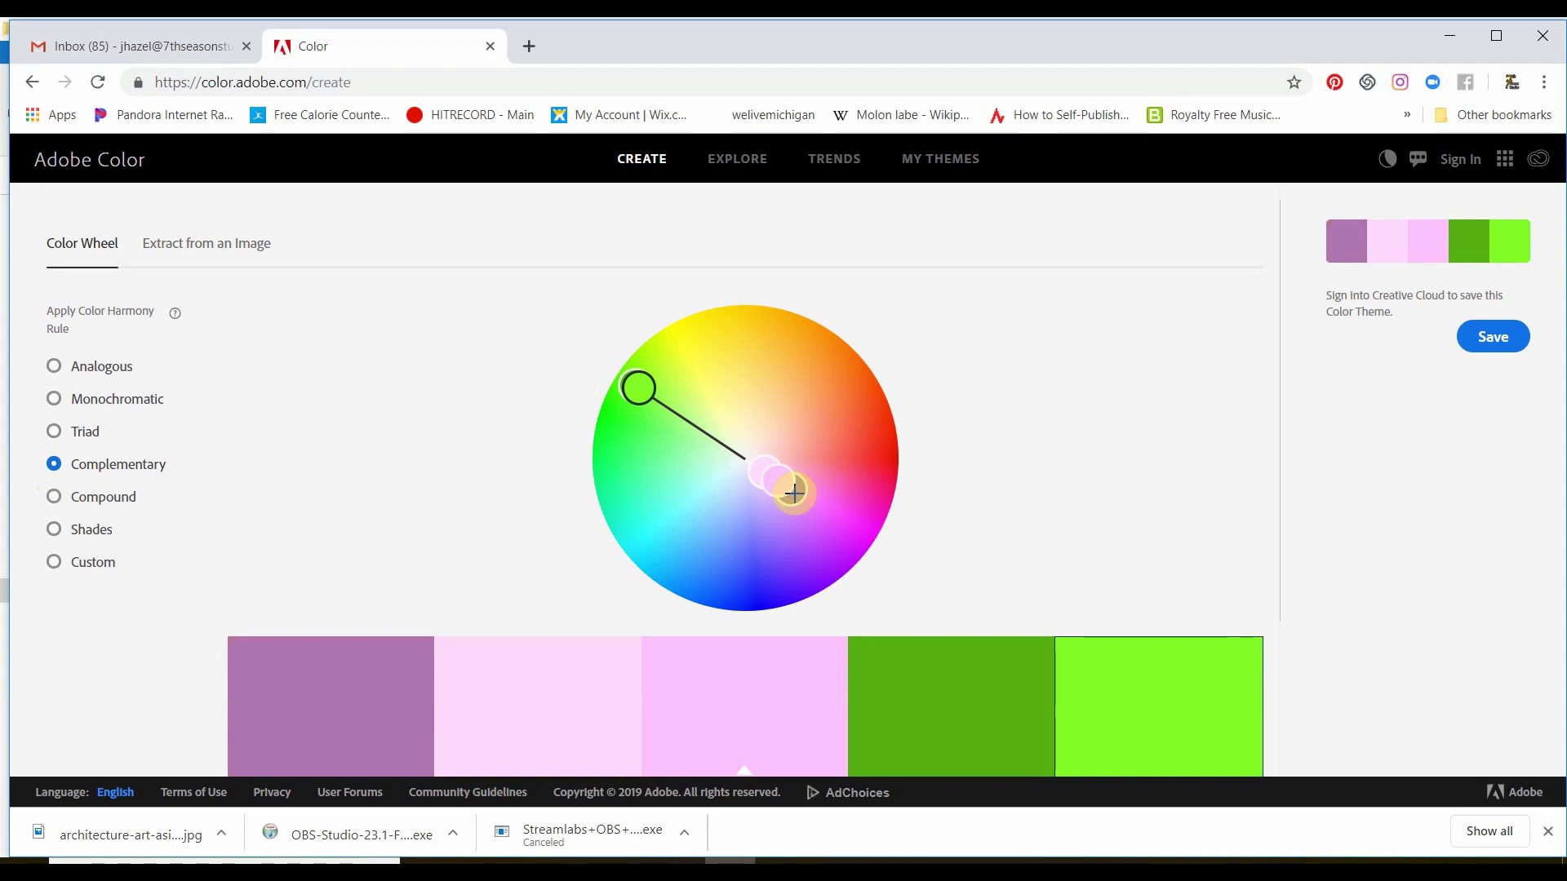
mouse_move(796, 494)
mouse_down()
mouse_move(848, 529)
mouse_move(808, 486)
mouse_move(797, 497)
mouse_move(815, 510)
mouse_move(804, 503)
mouse_up()
scroll(804, 504, down, 3)
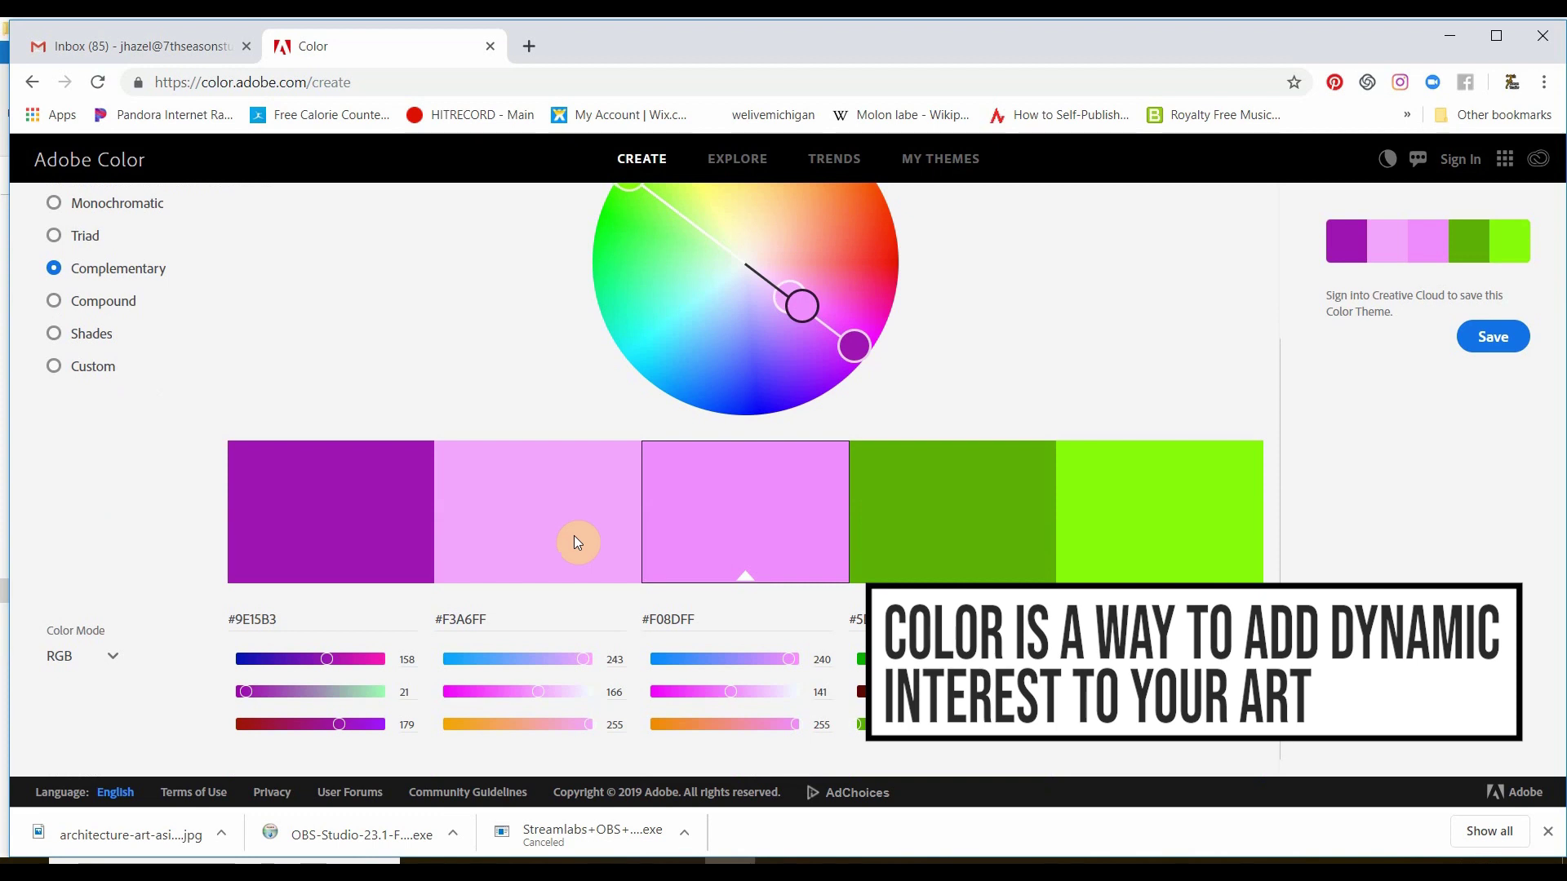
scroll(531, 558, up, 2)
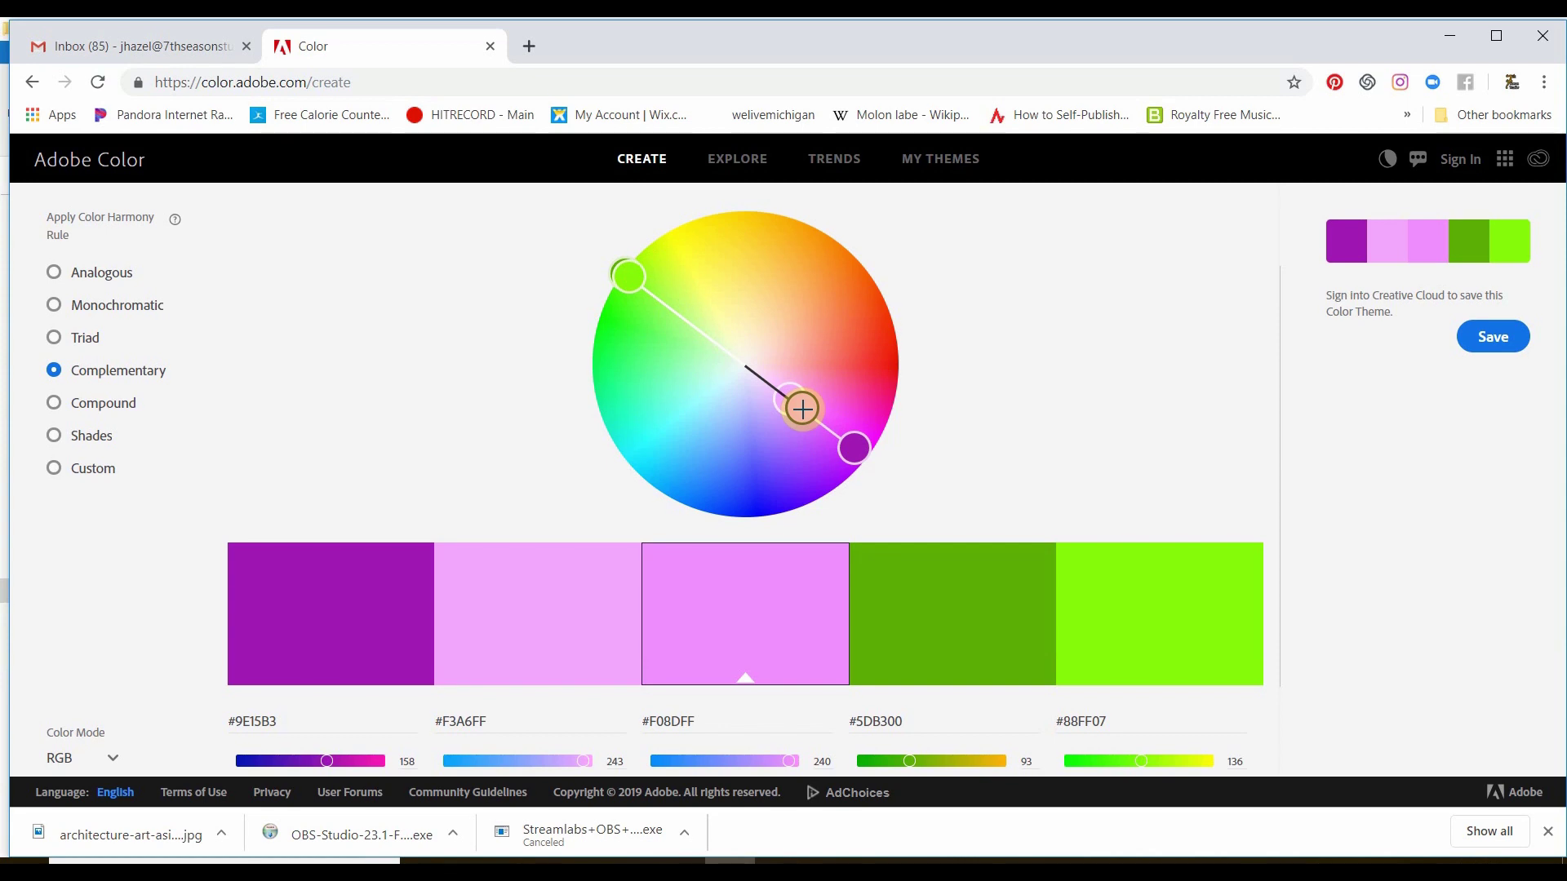
Apply the Analogous rule and shift it to a pink-to-blue theme (#FF38EE to #3841FF).
click(56, 277)
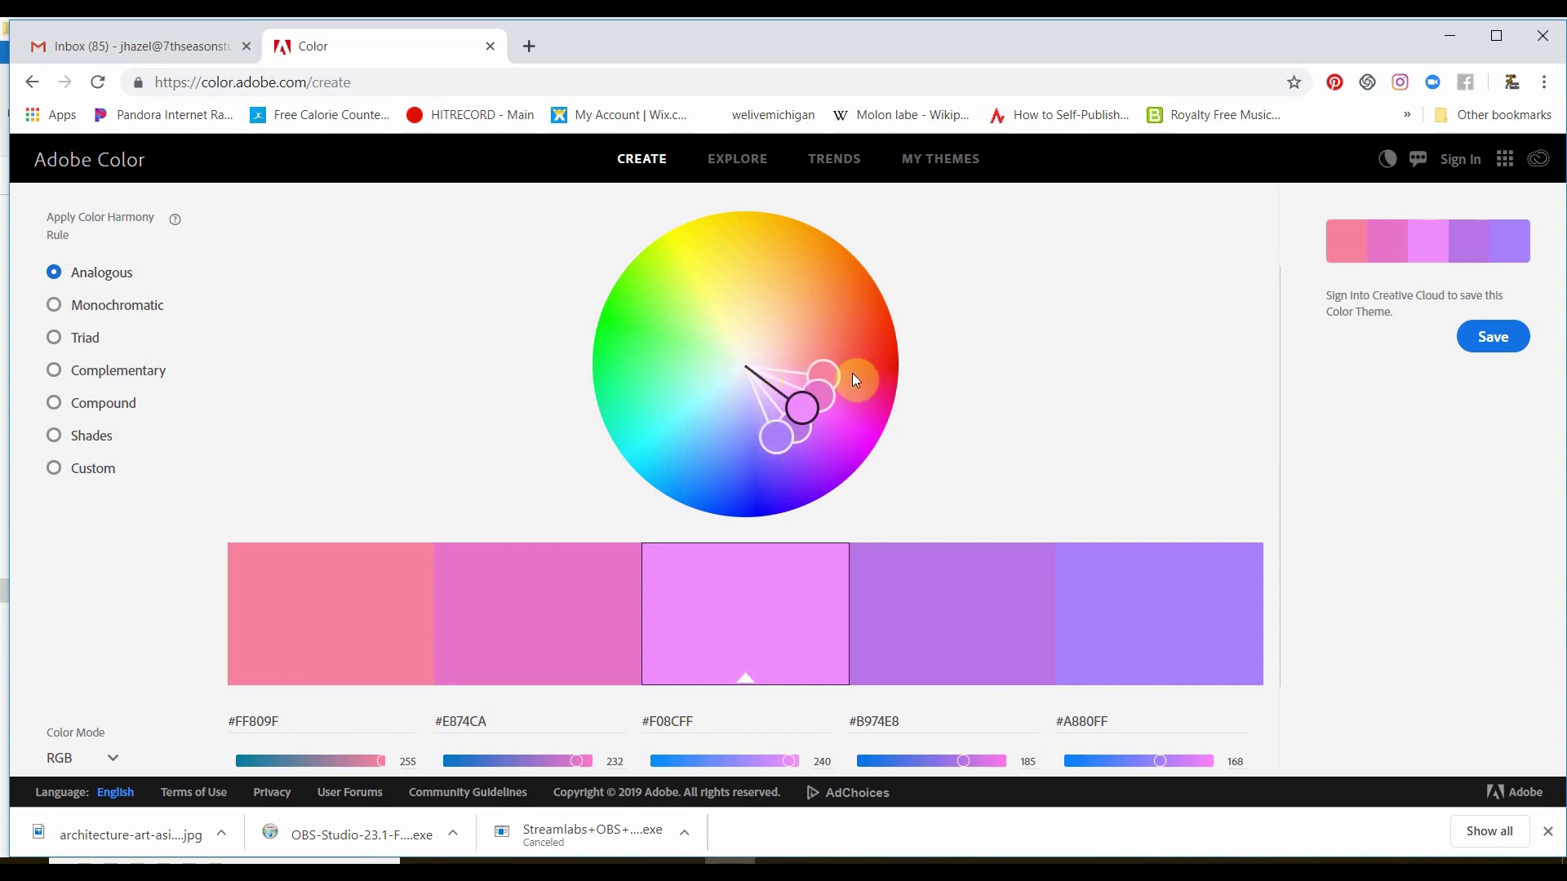
drag(804, 404, 836, 447)
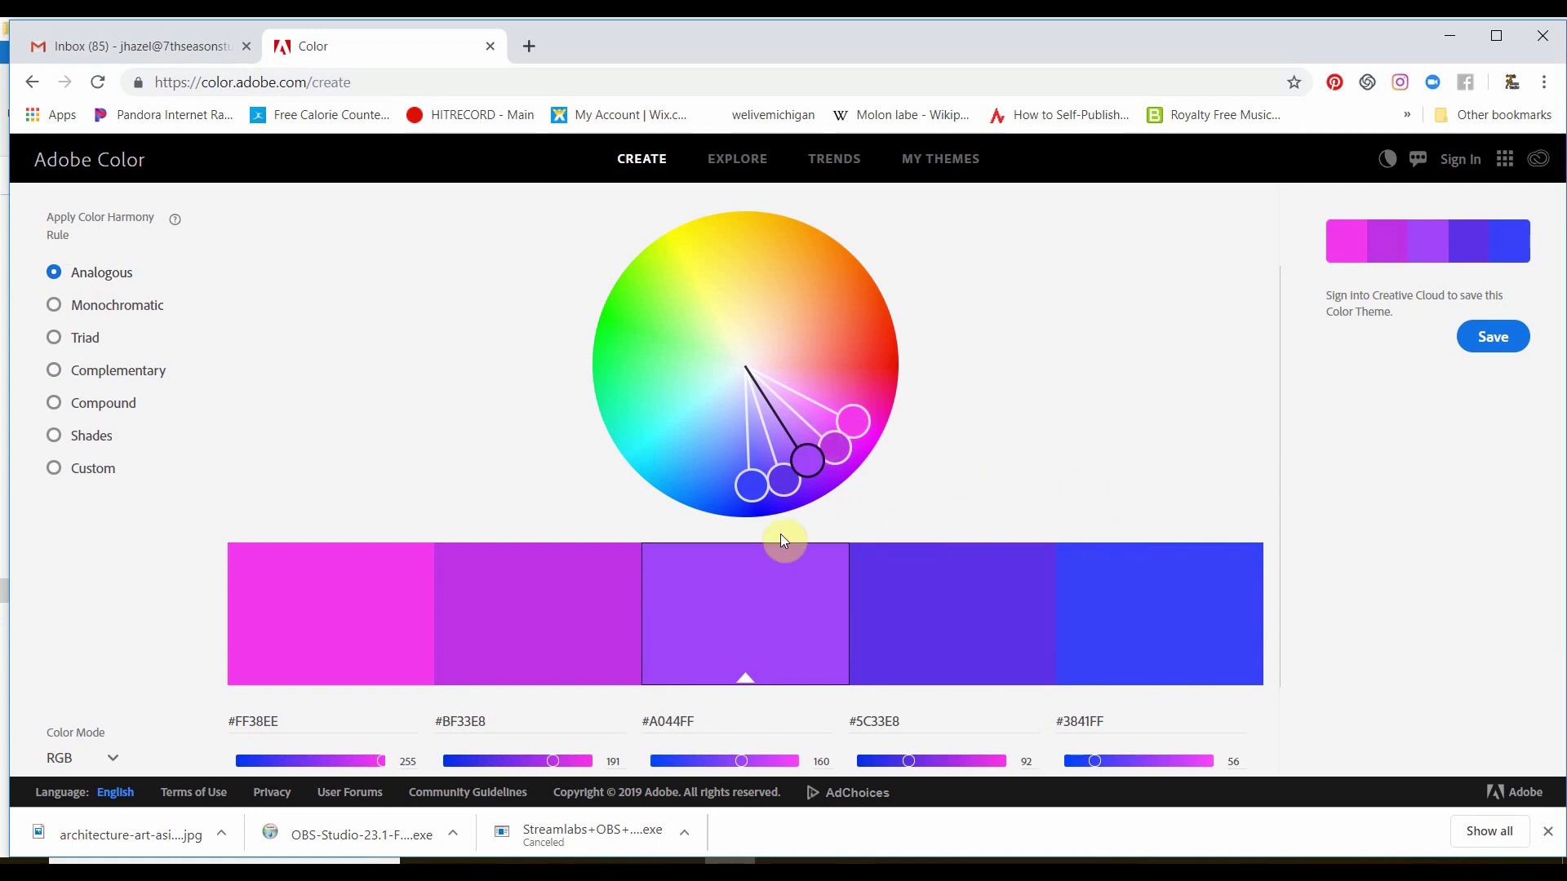
click(406, 598)
In Affinity Designer, dock the Swatches panel and float the Colour panel separately.
click(848, 873)
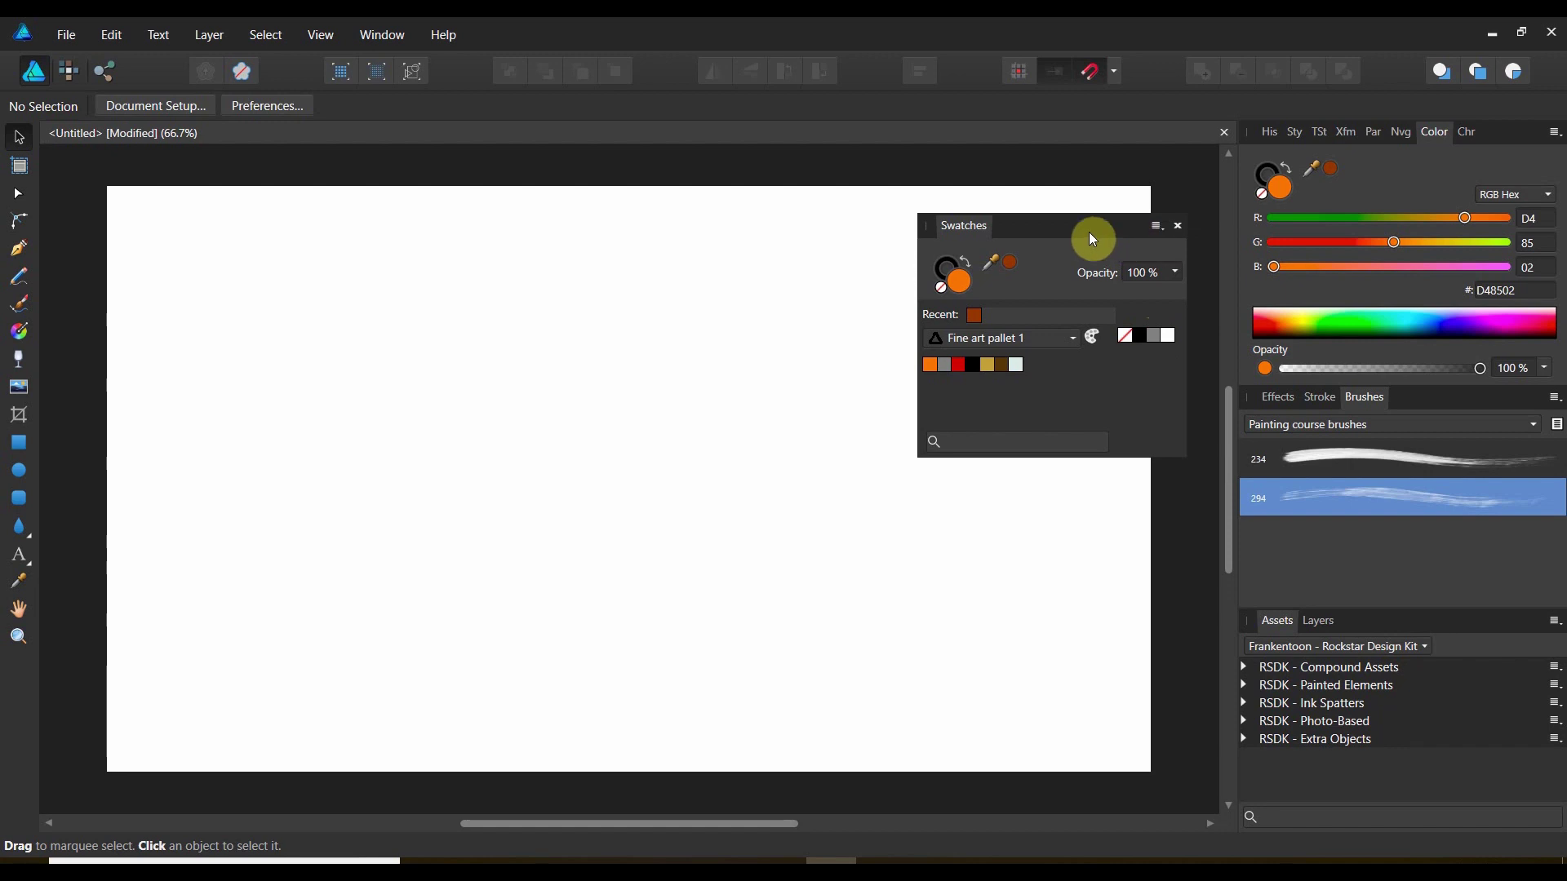
mouse_move(970, 237)
mouse_down()
mouse_move(1368, 423)
mouse_move(1444, 411)
mouse_move(1428, 403)
mouse_up()
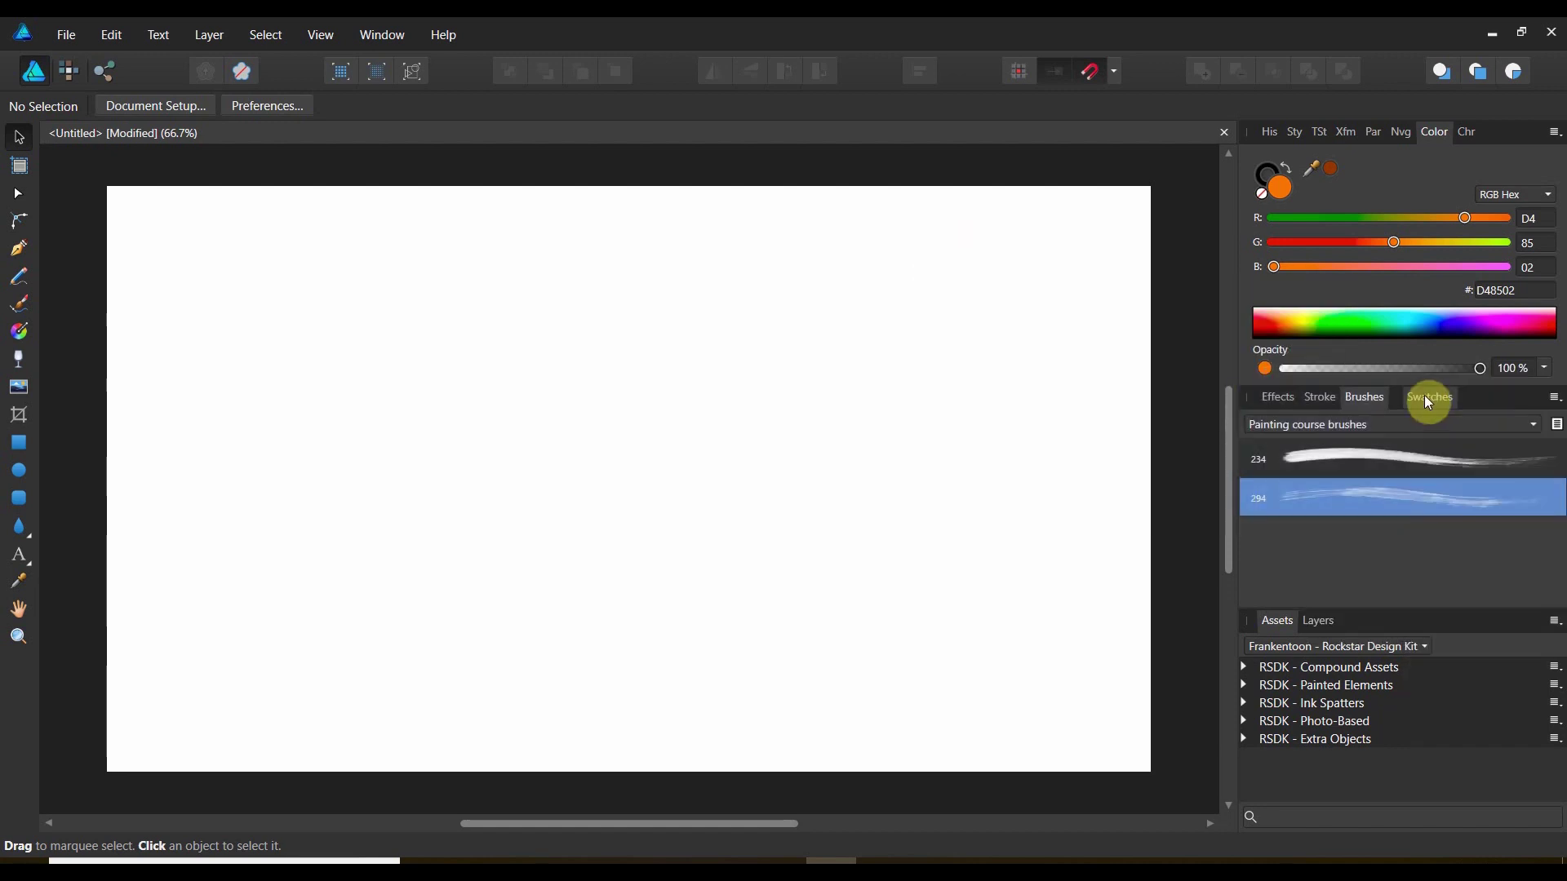
click(1410, 403)
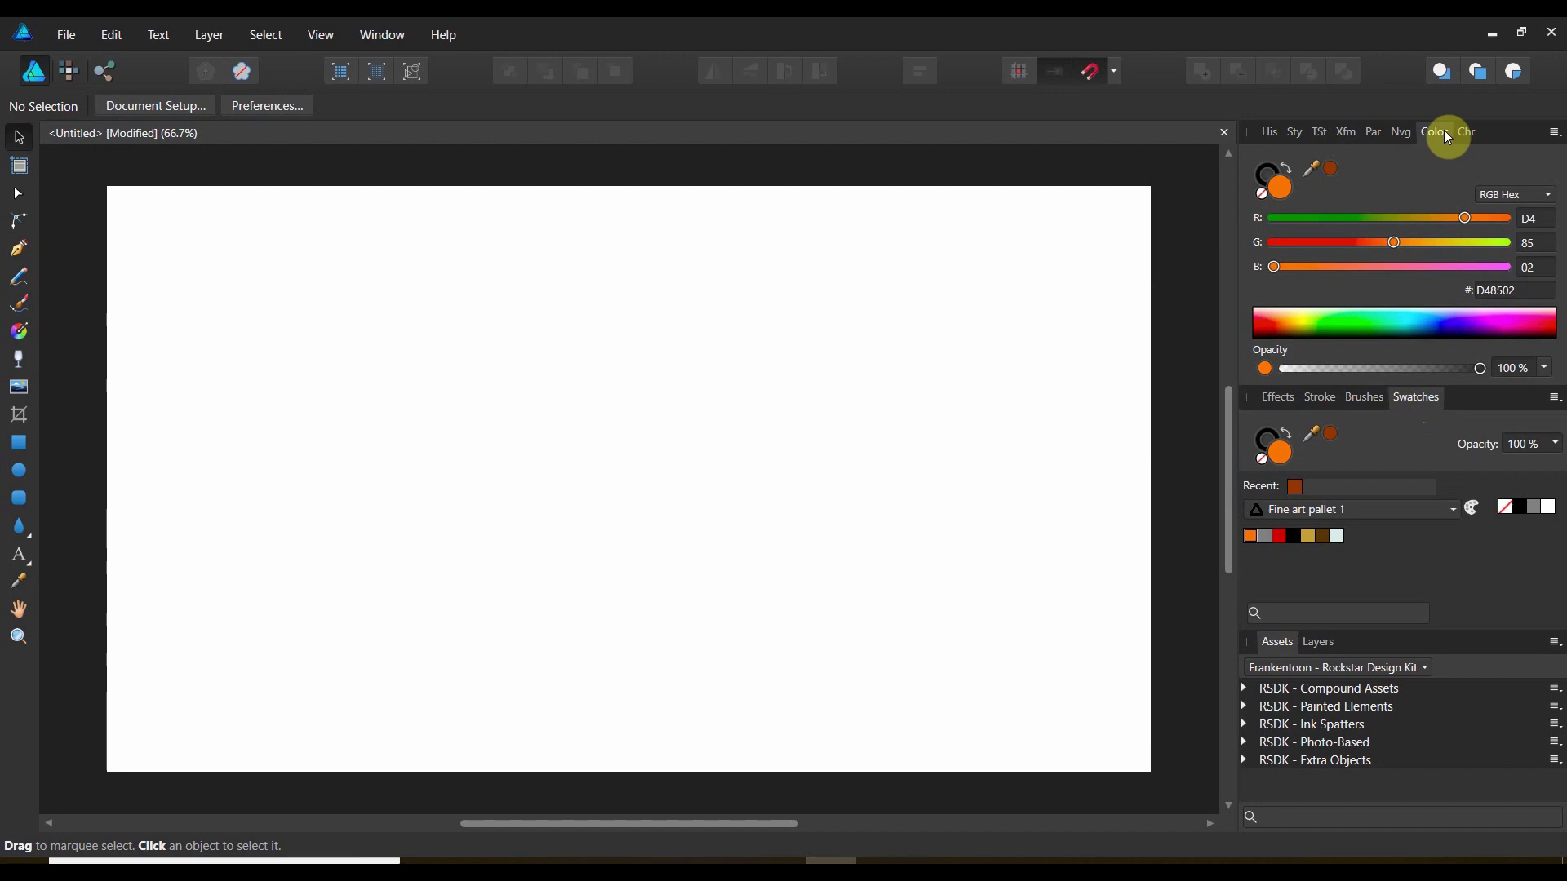
drag(1441, 131, 954, 168)
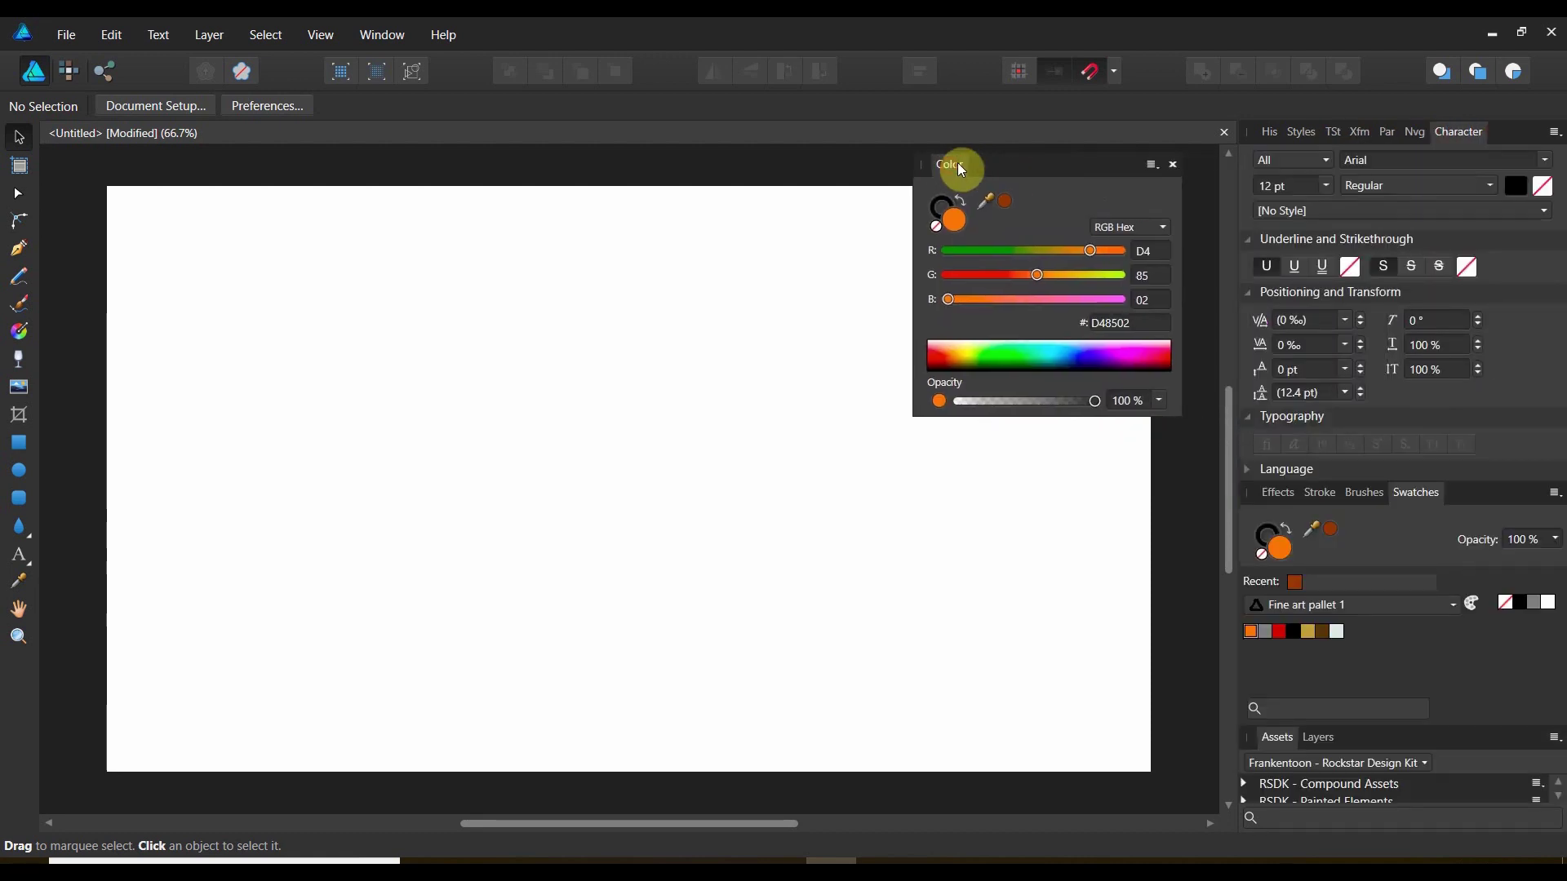
Show the Colour panel as a wheel and shift the current colour from orange to red.
click(1152, 166)
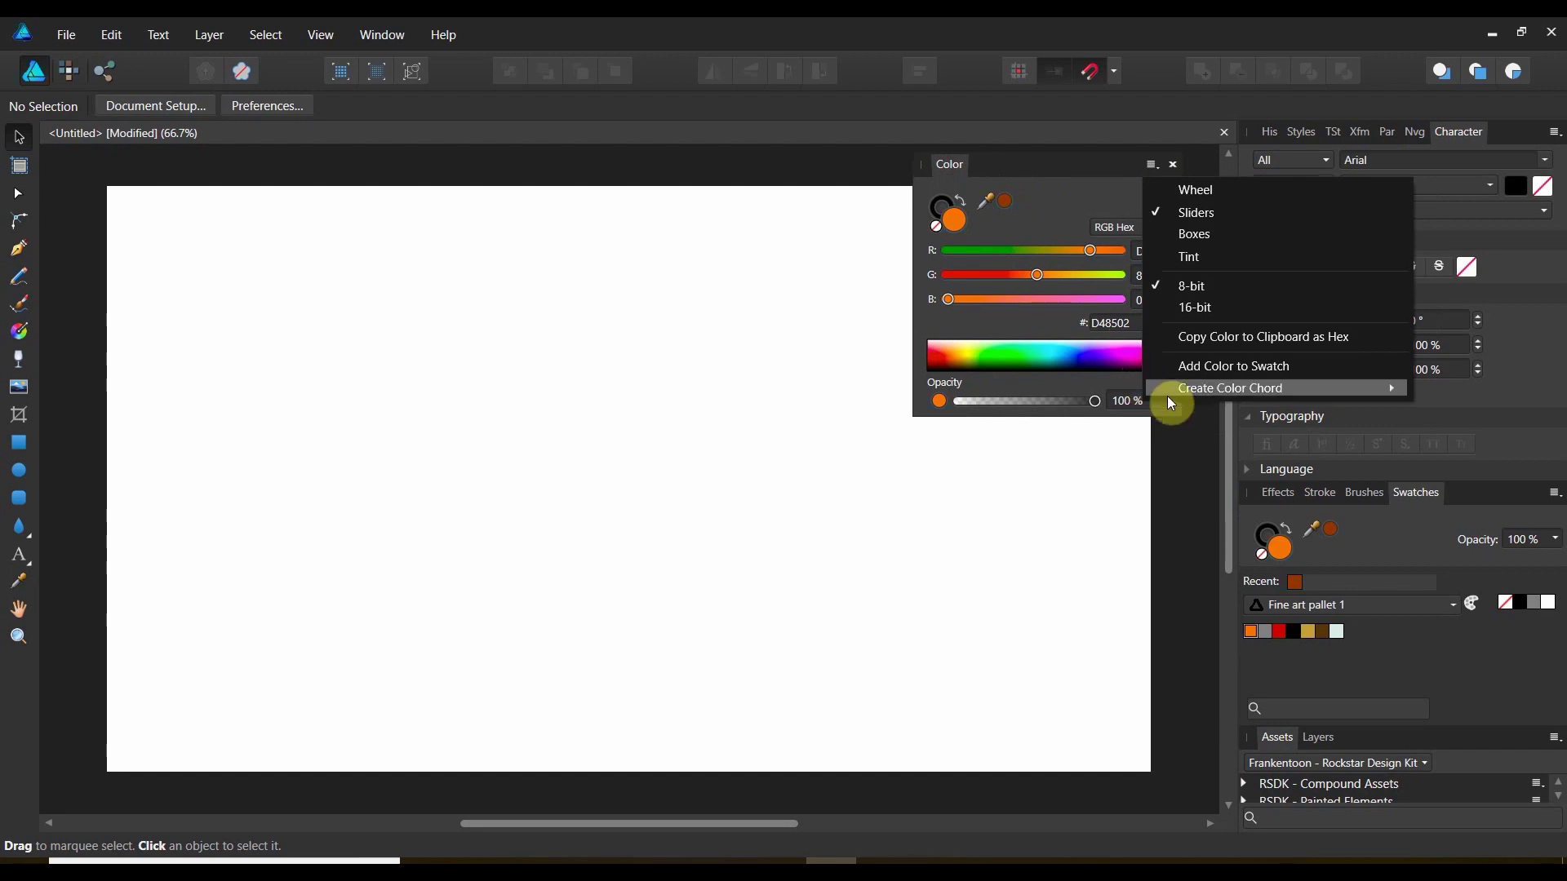
mouse_move(1171, 403)
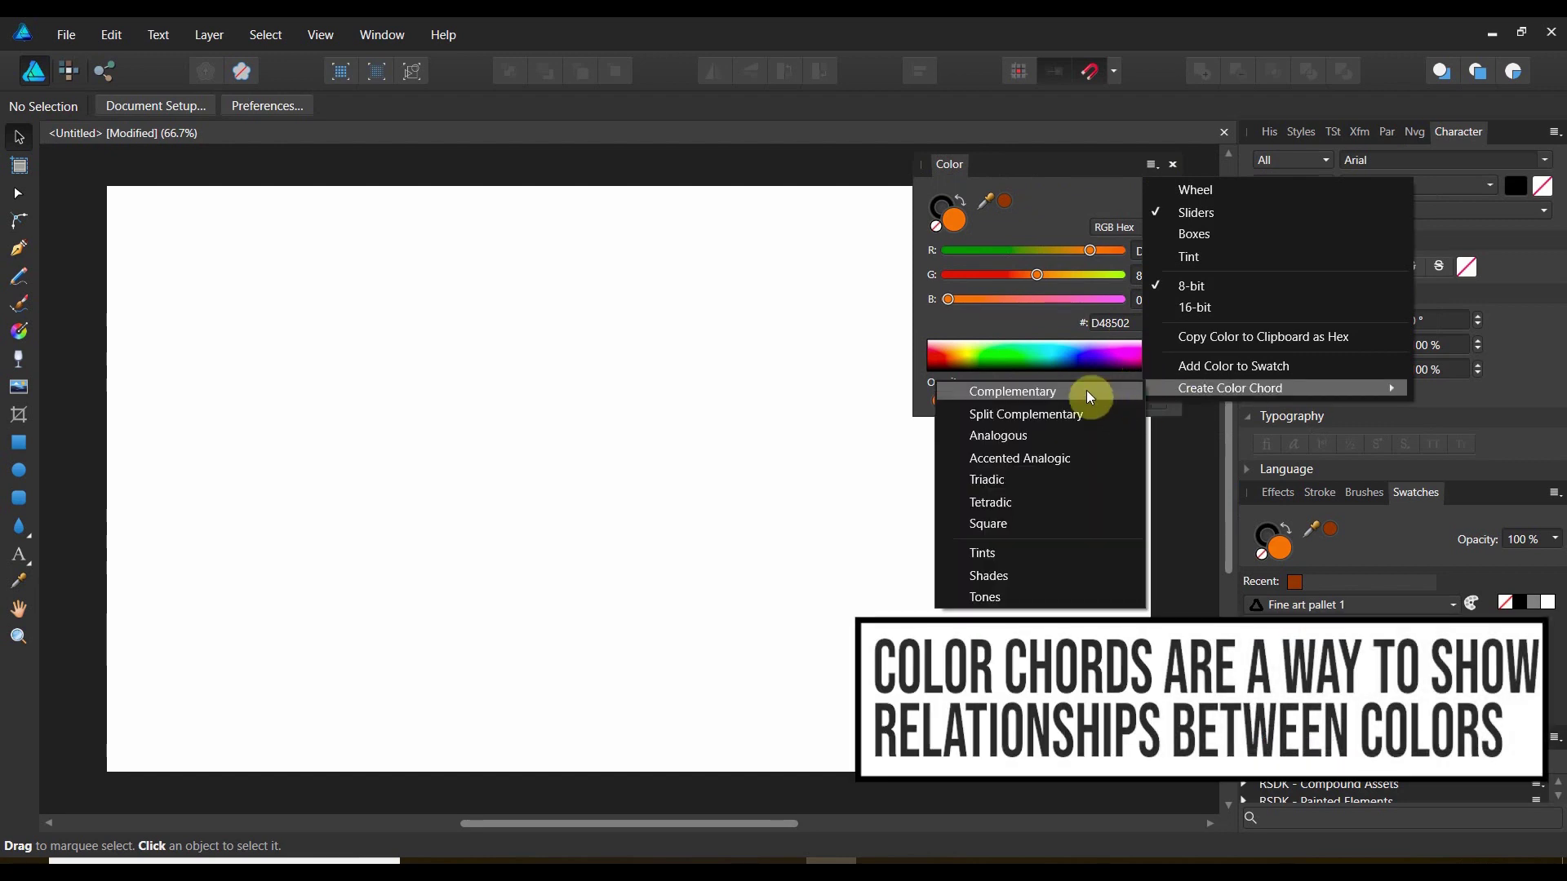
click(955, 224)
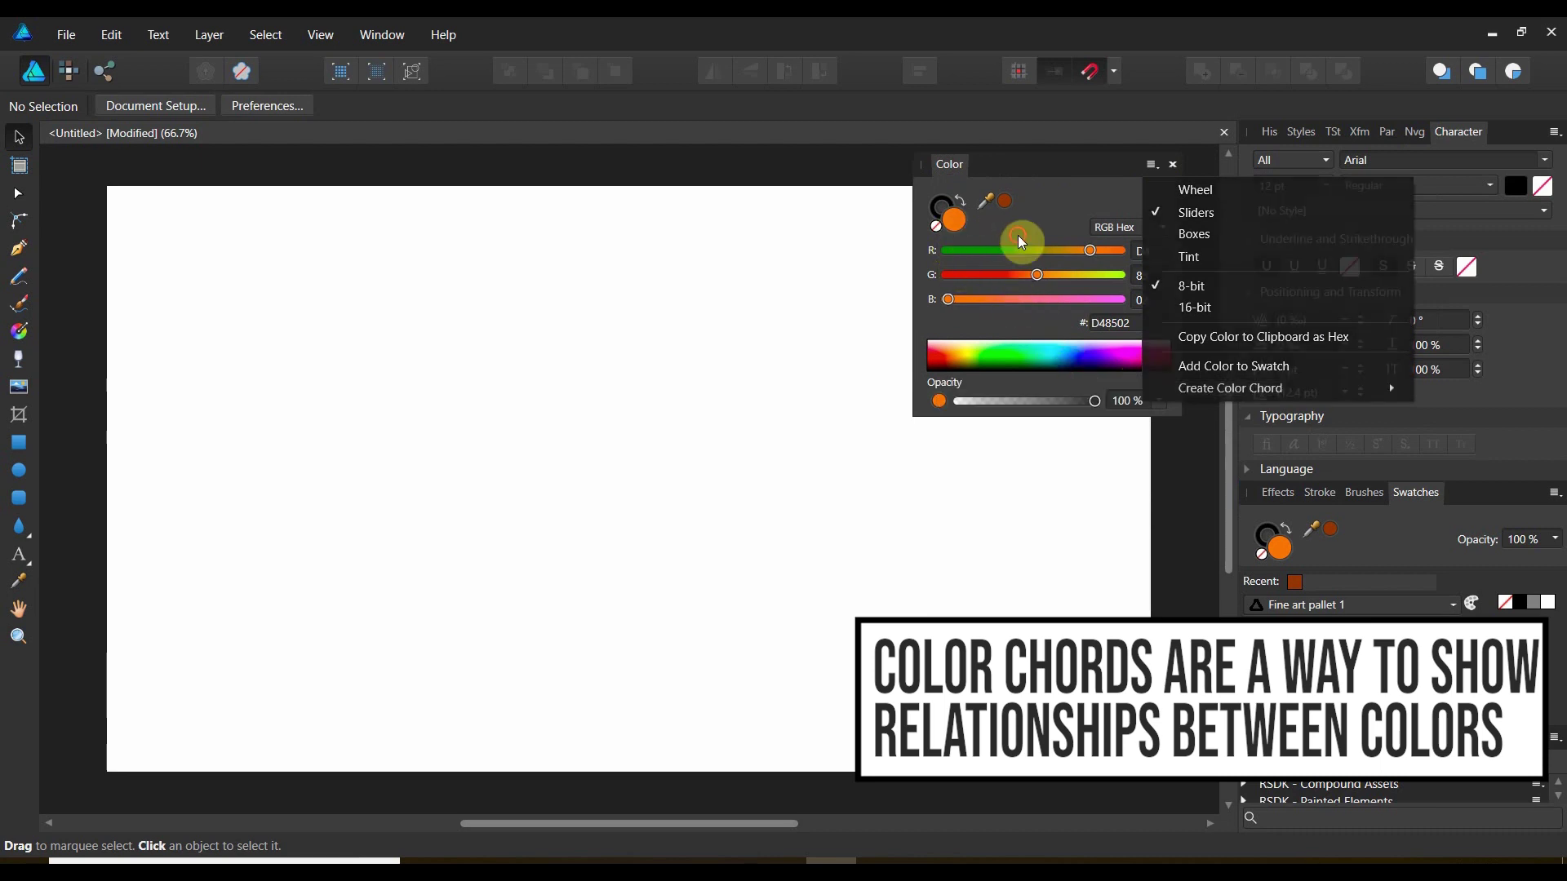
click(1152, 165)
click(1189, 198)
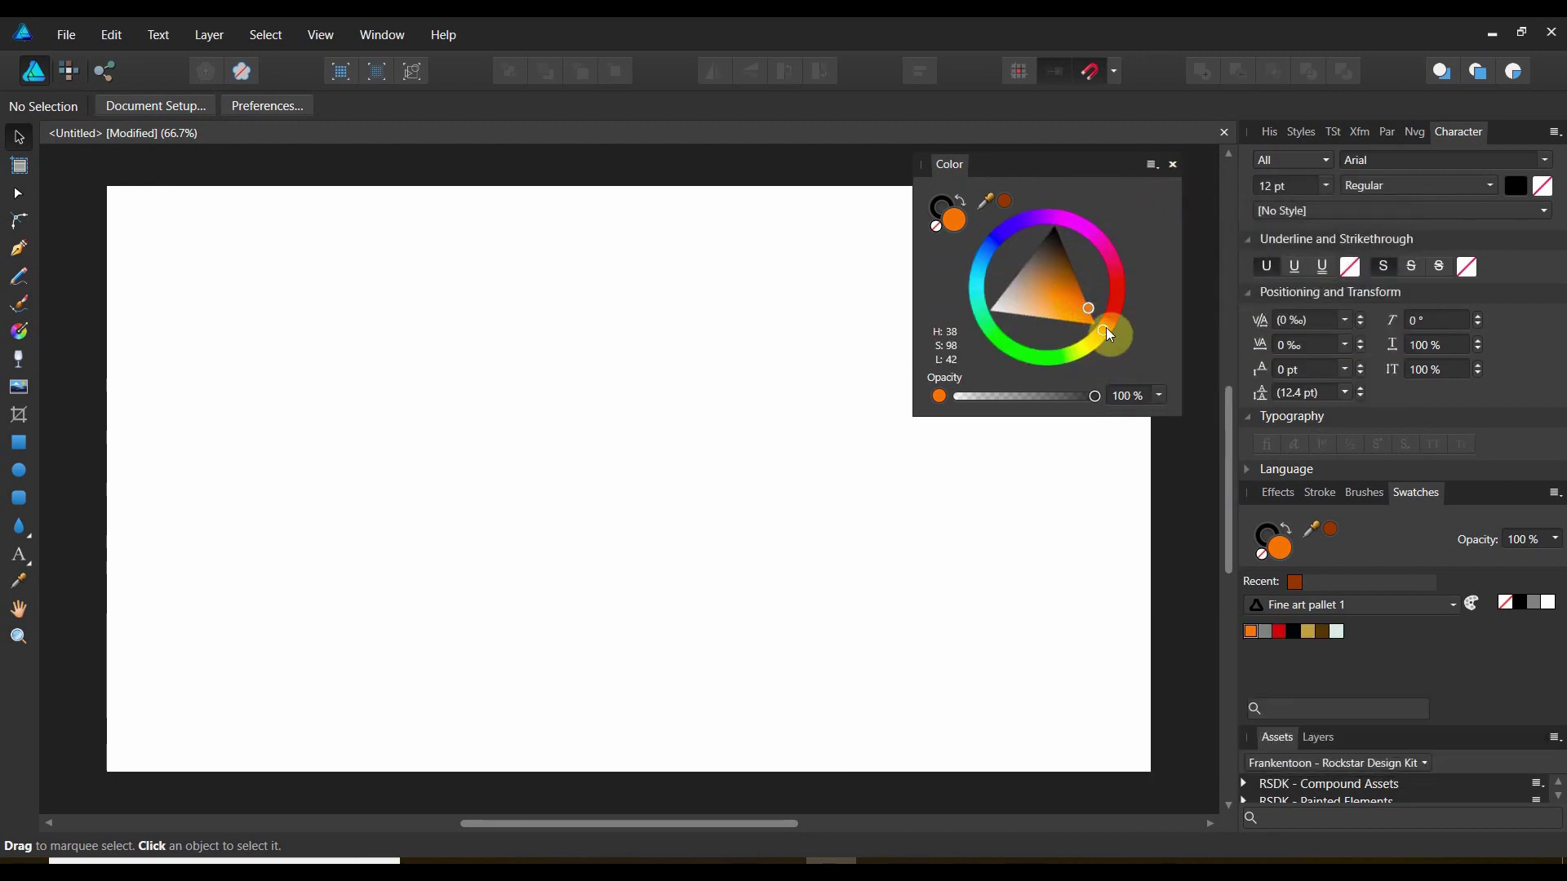
mouse_move(1100, 325)
mouse_down()
mouse_move(1116, 301)
mouse_move(1109, 324)
mouse_up()
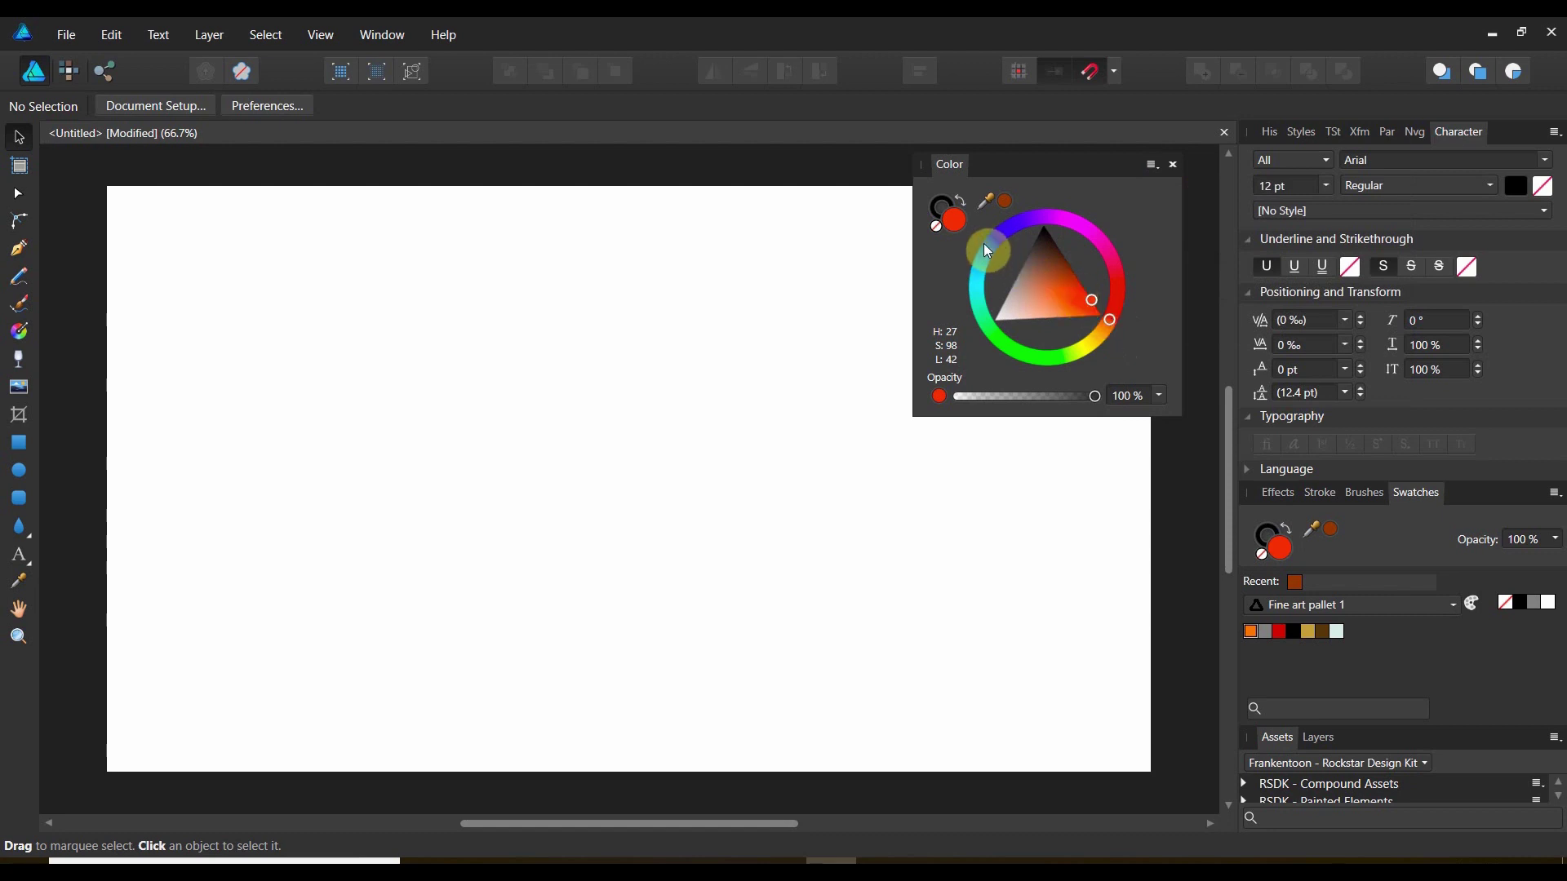
Add the red's complementary colour chord to the palette.
click(1151, 167)
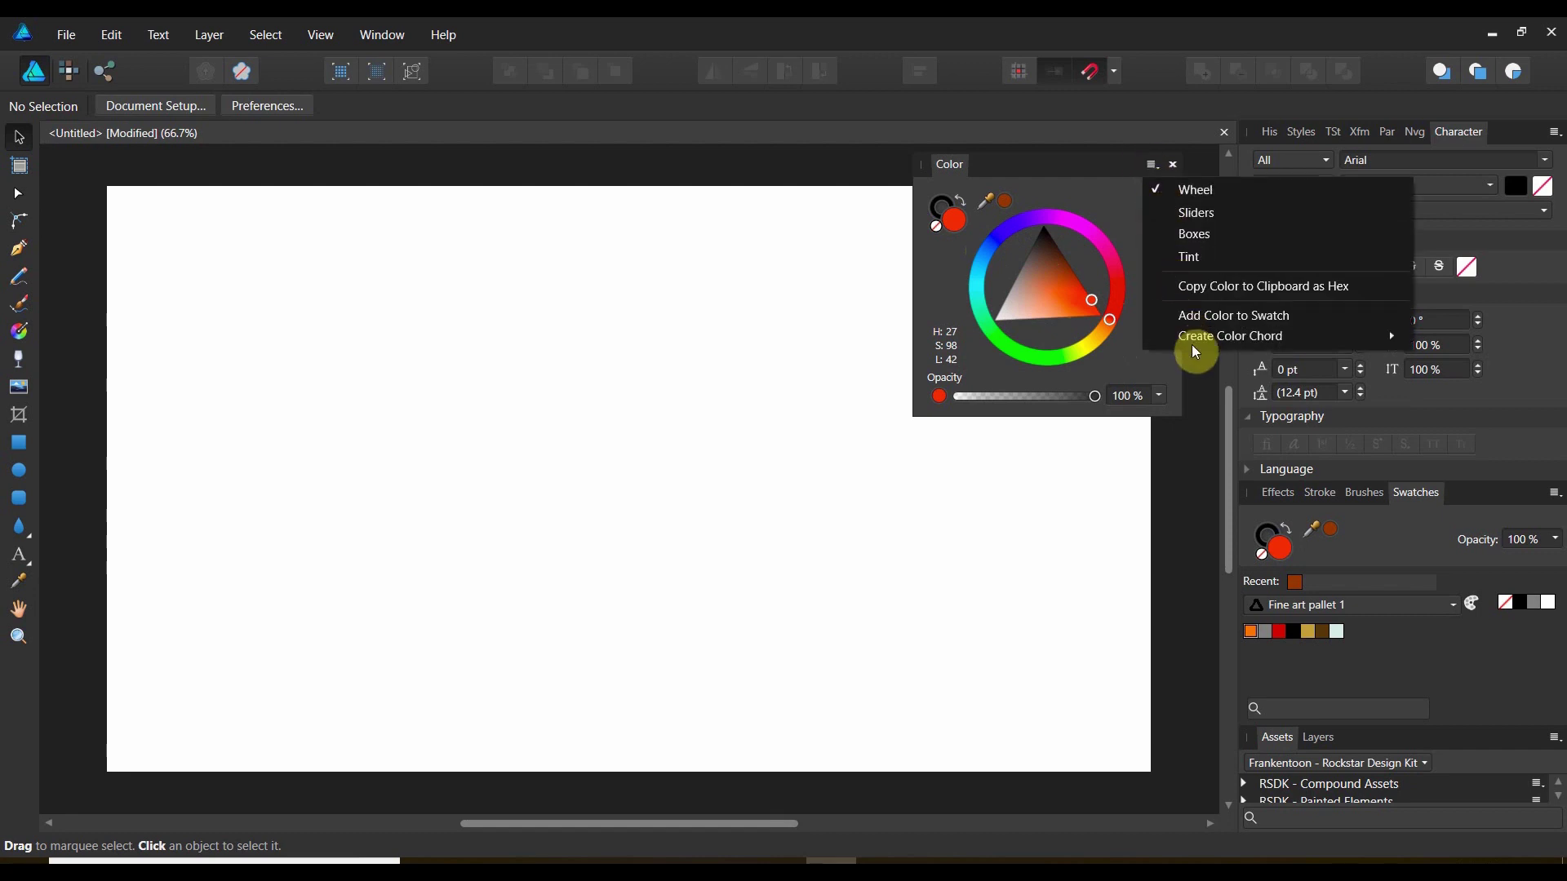
mouse_move(1192, 342)
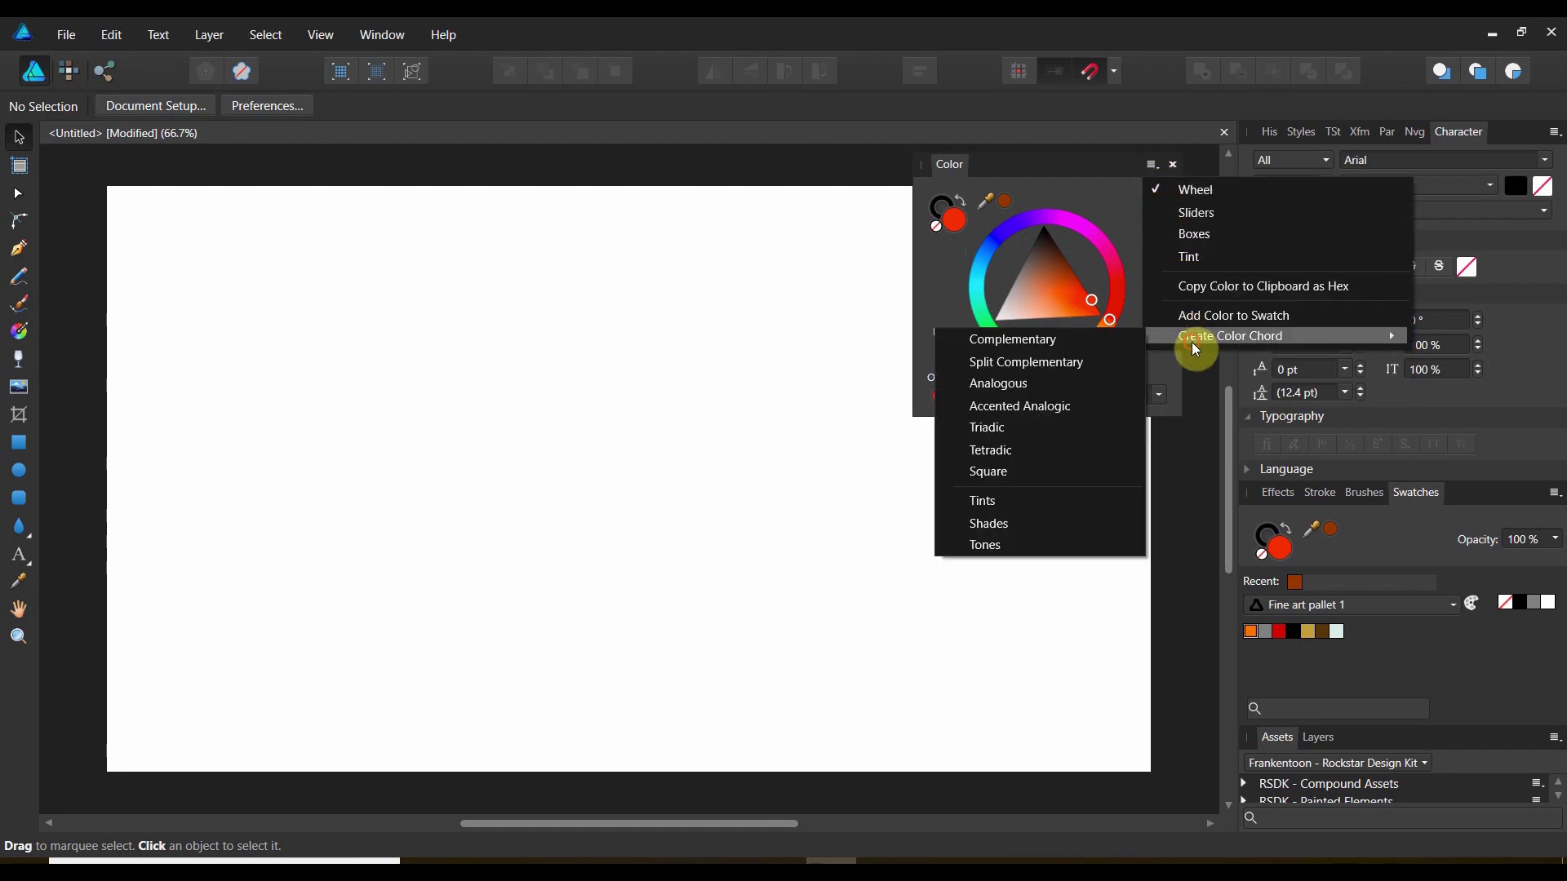
click(1074, 345)
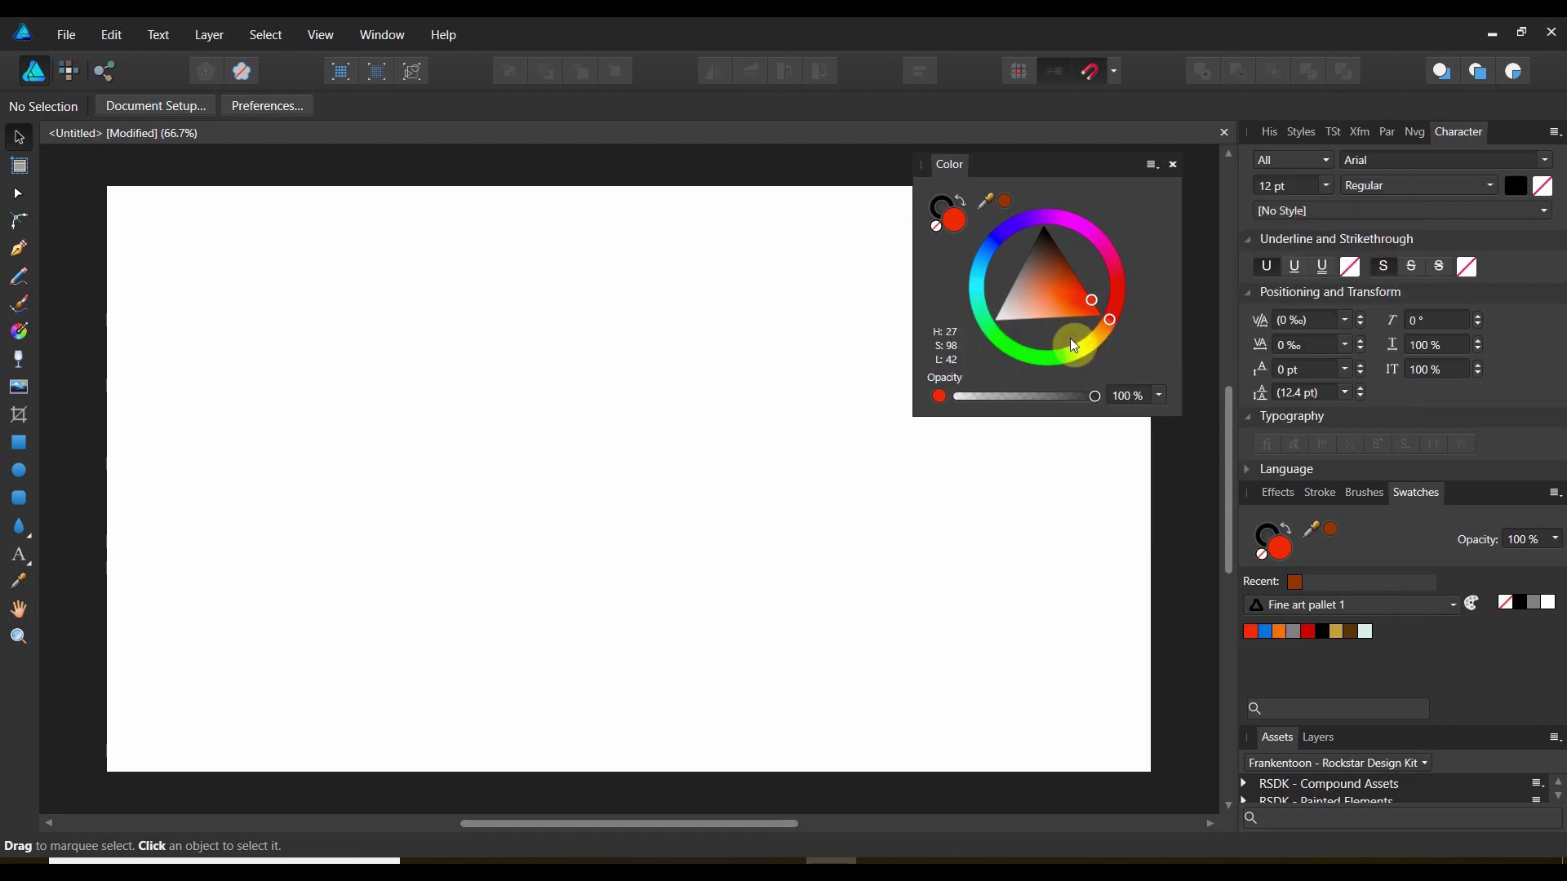
Make the blue swatch current, delete it from the palette, and float the Swatches panel.
click(1270, 635)
right_click(1270, 636)
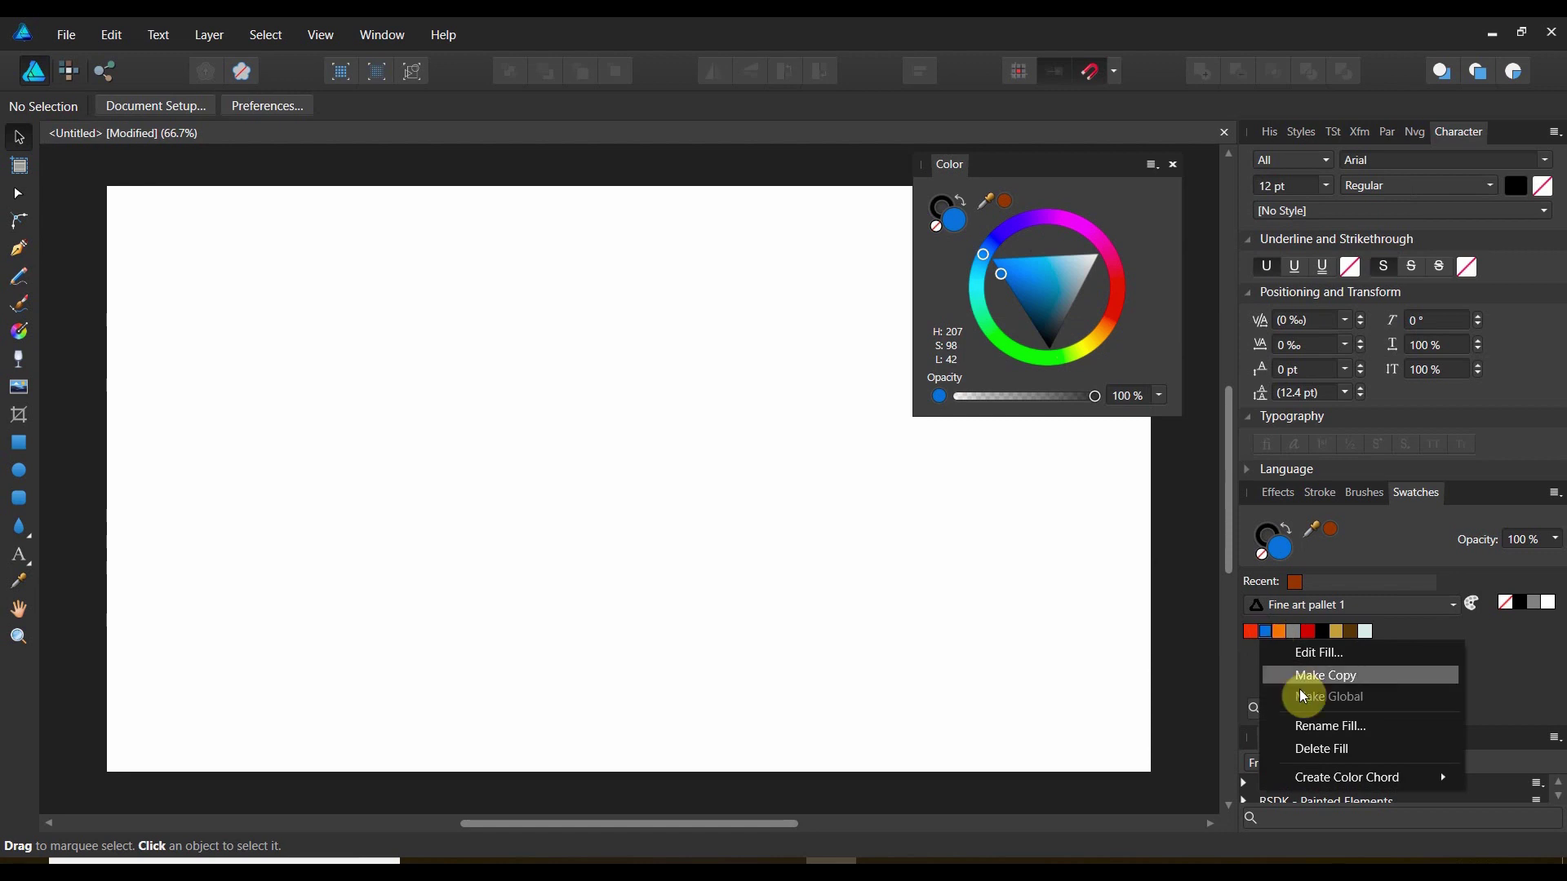
click(1310, 749)
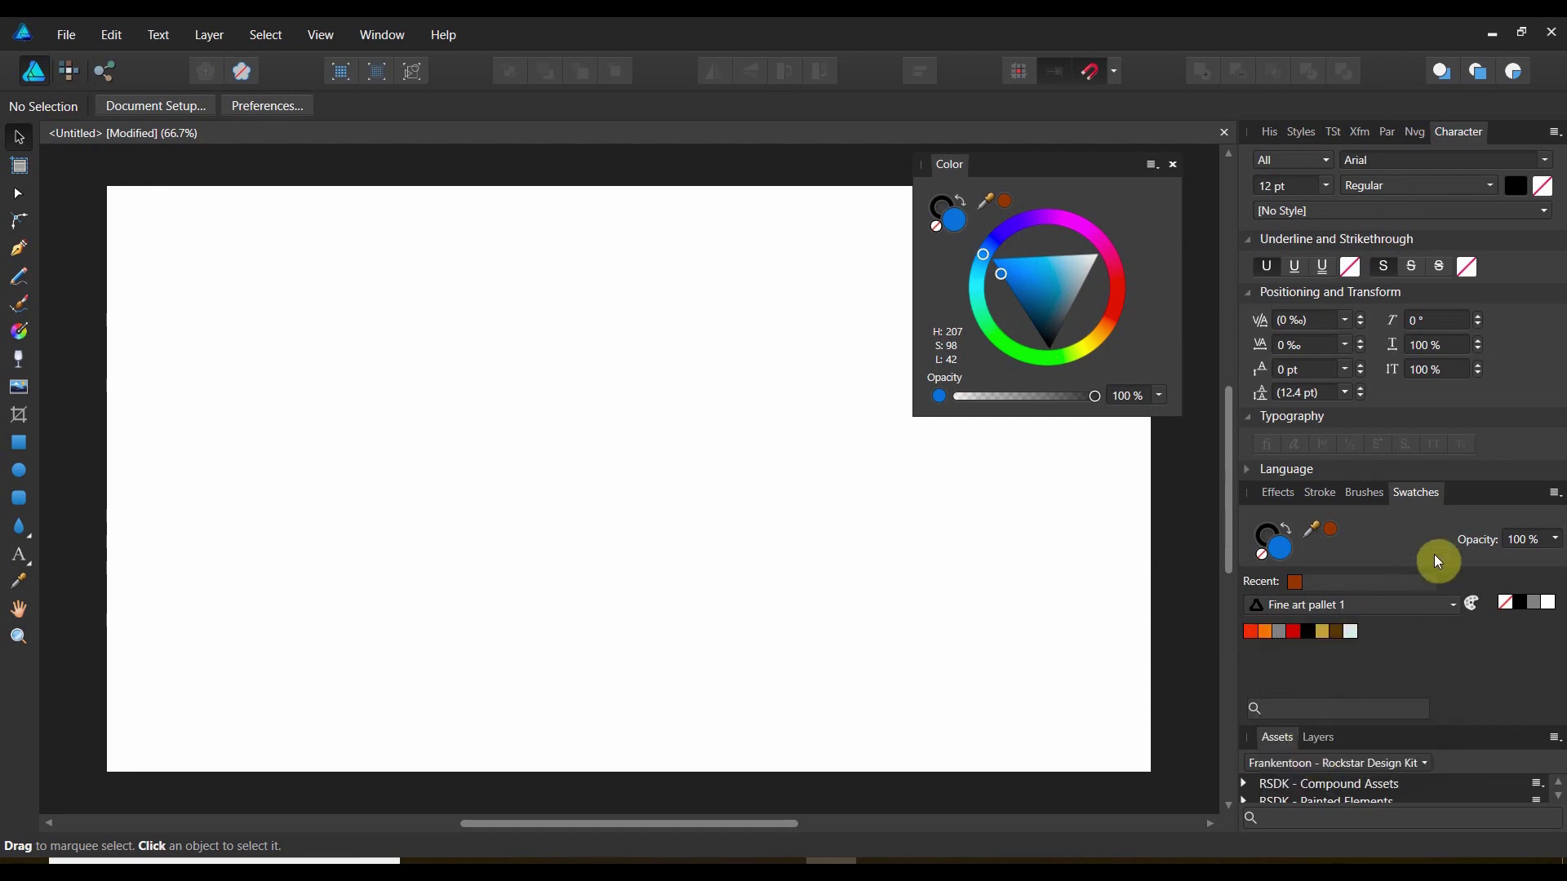
mouse_move(1427, 500)
mouse_down()
mouse_move(1249, 517)
mouse_move(762, 287)
mouse_move(680, 173)
mouse_up()
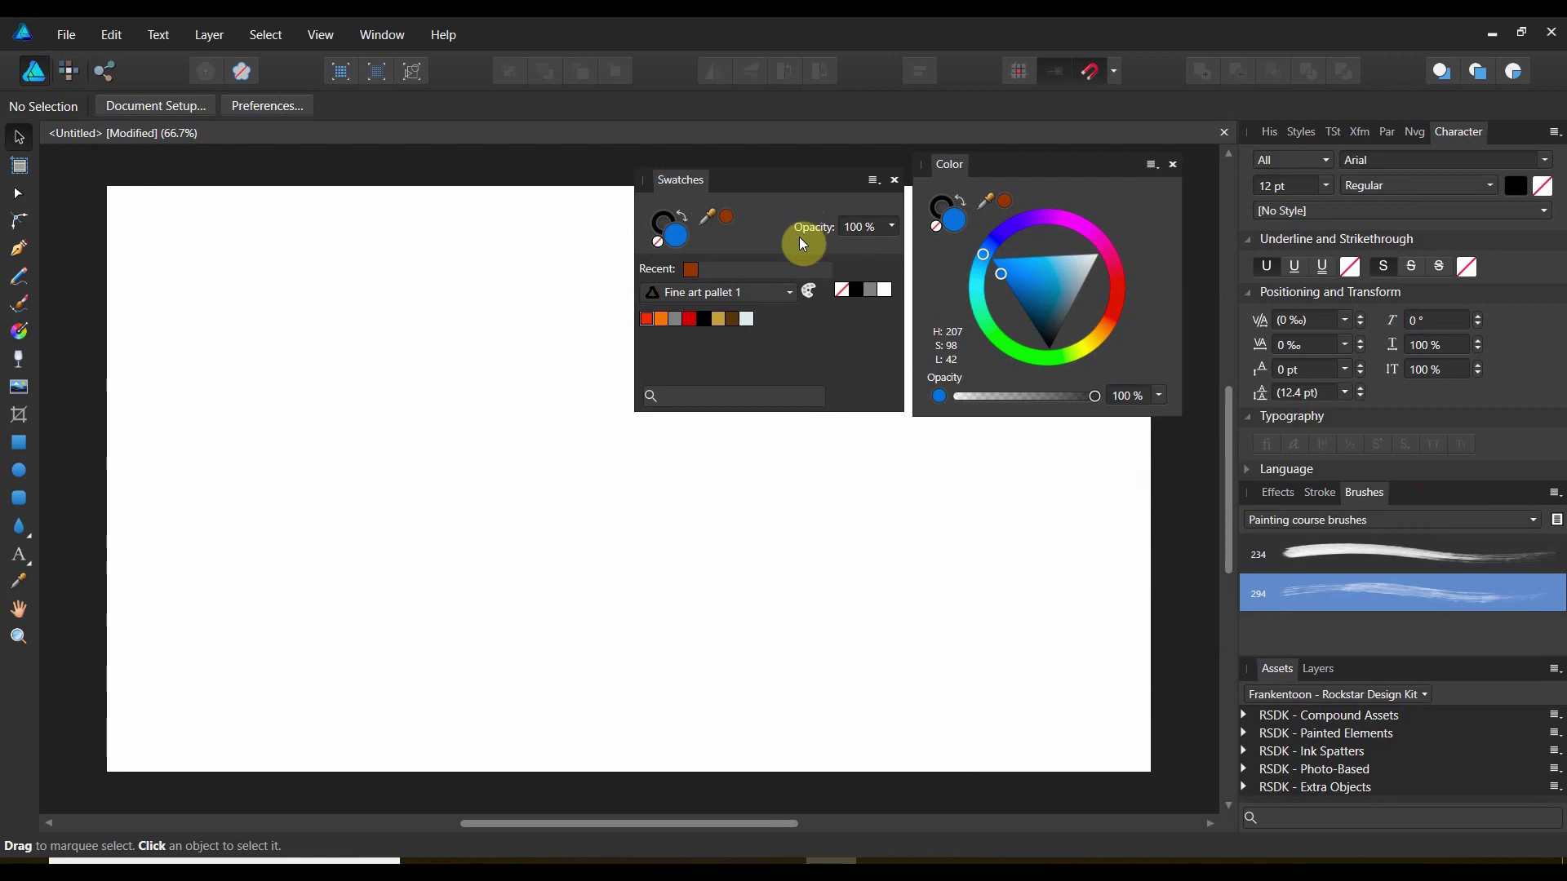
Add a new document palette, Unnamed 2, and shift the current hue to magenta.
click(875, 186)
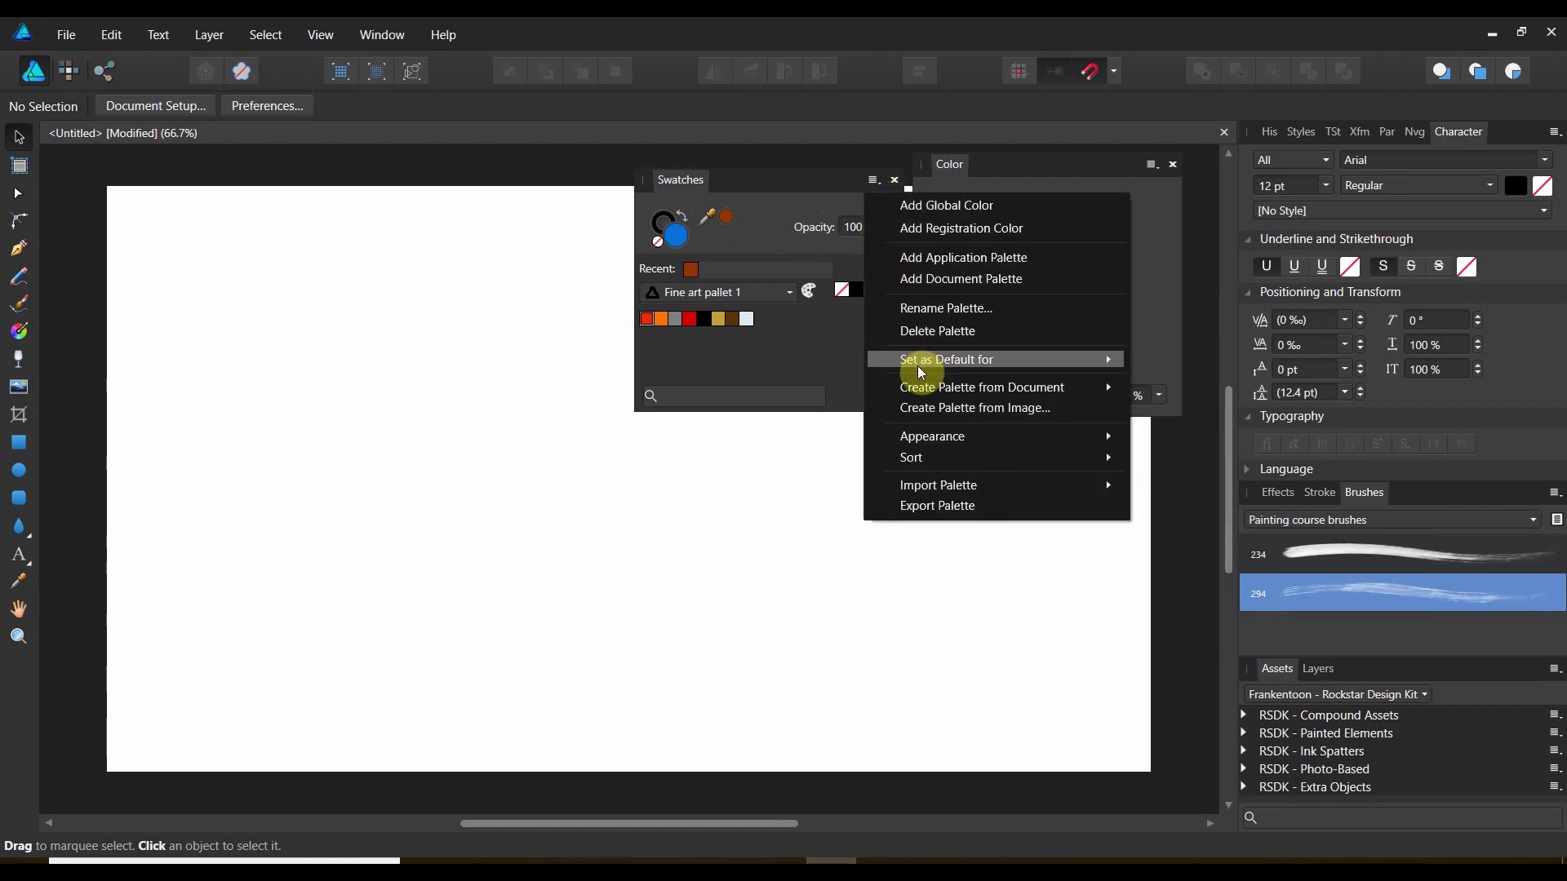
click(936, 280)
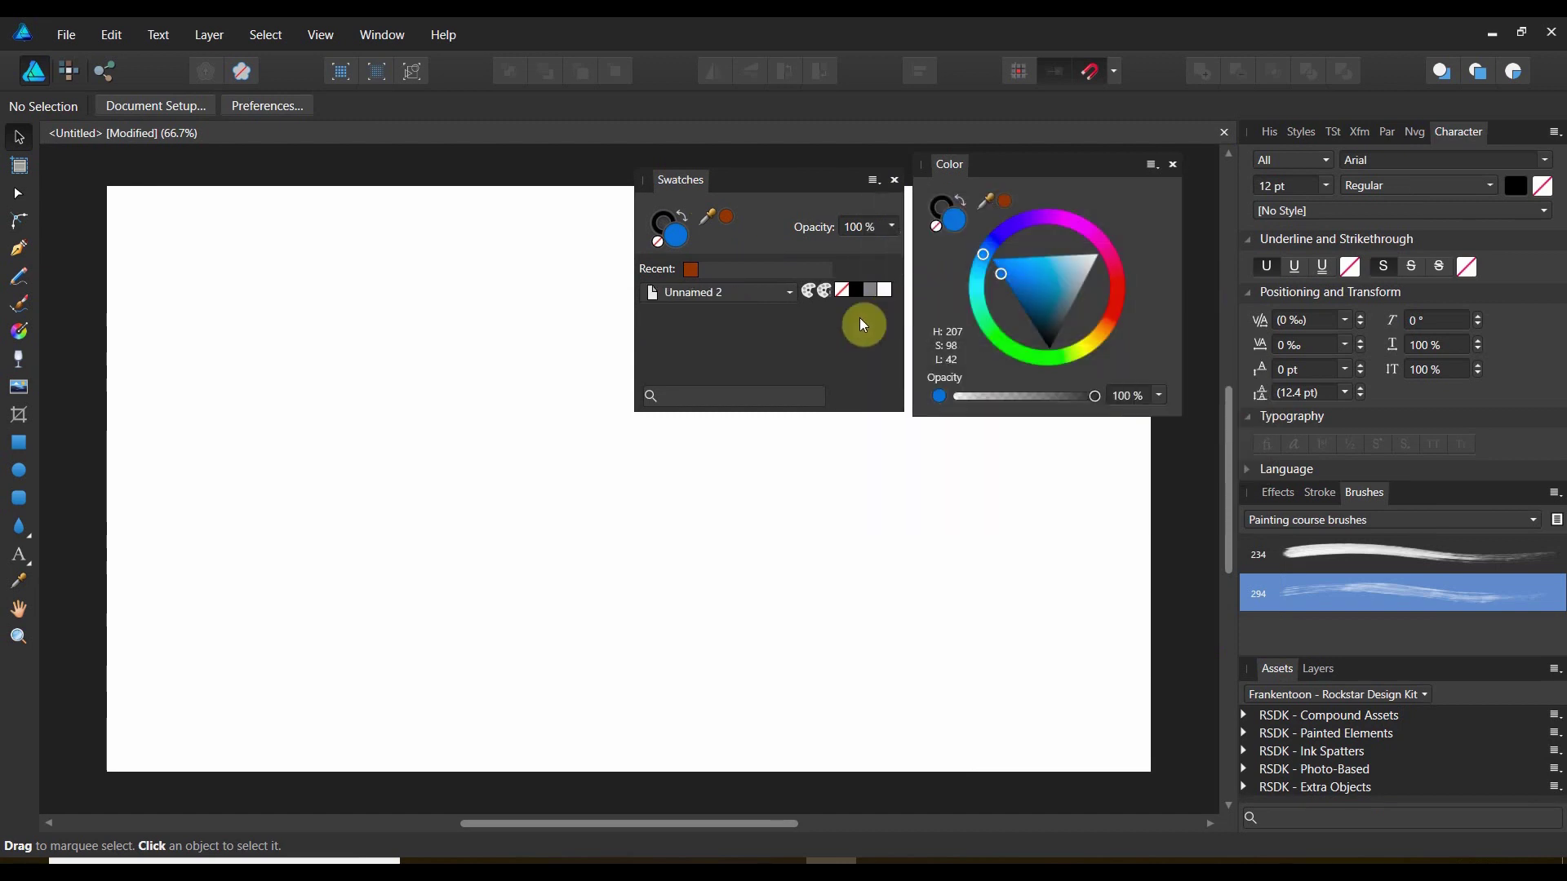
drag(977, 246, 1063, 216)
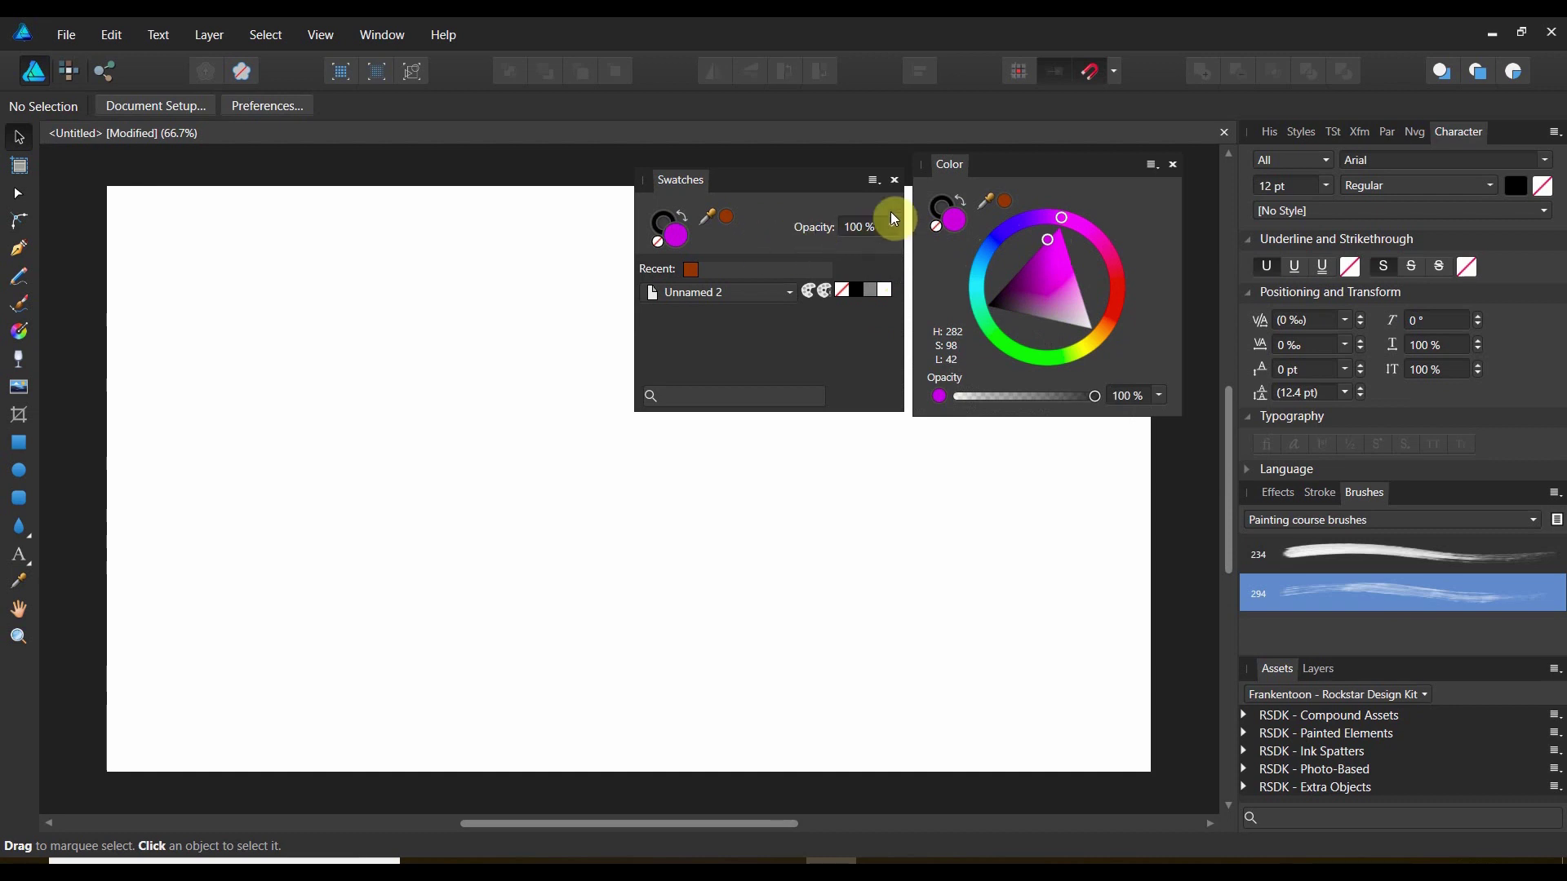
Add the magenta's analogous chord to the palette, then change the current colour to green.
click(1152, 165)
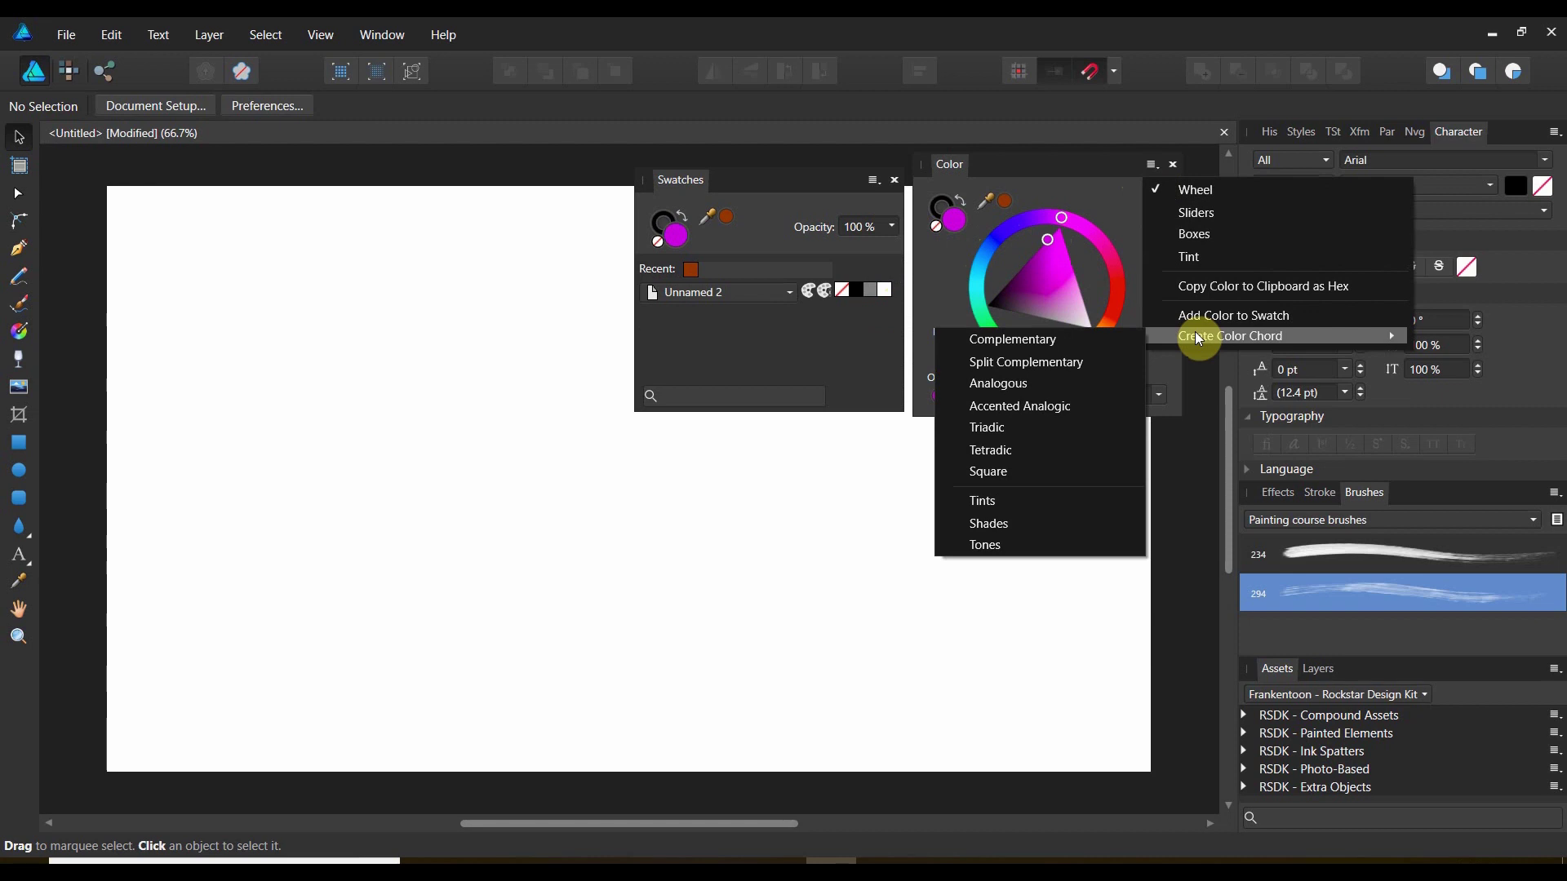
click(1098, 384)
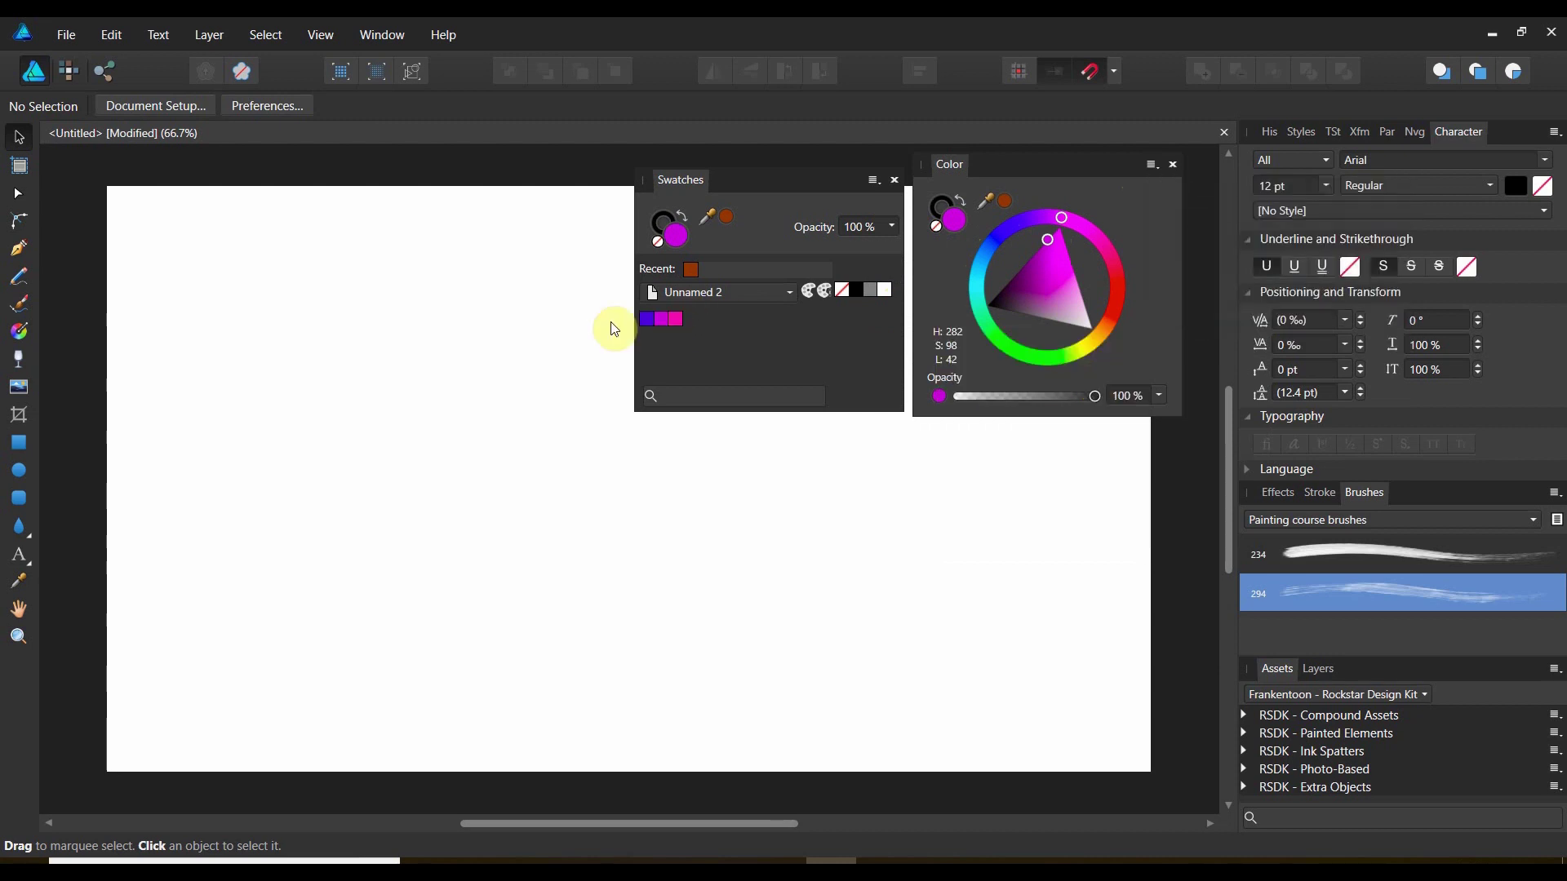
drag(1060, 220, 1012, 351)
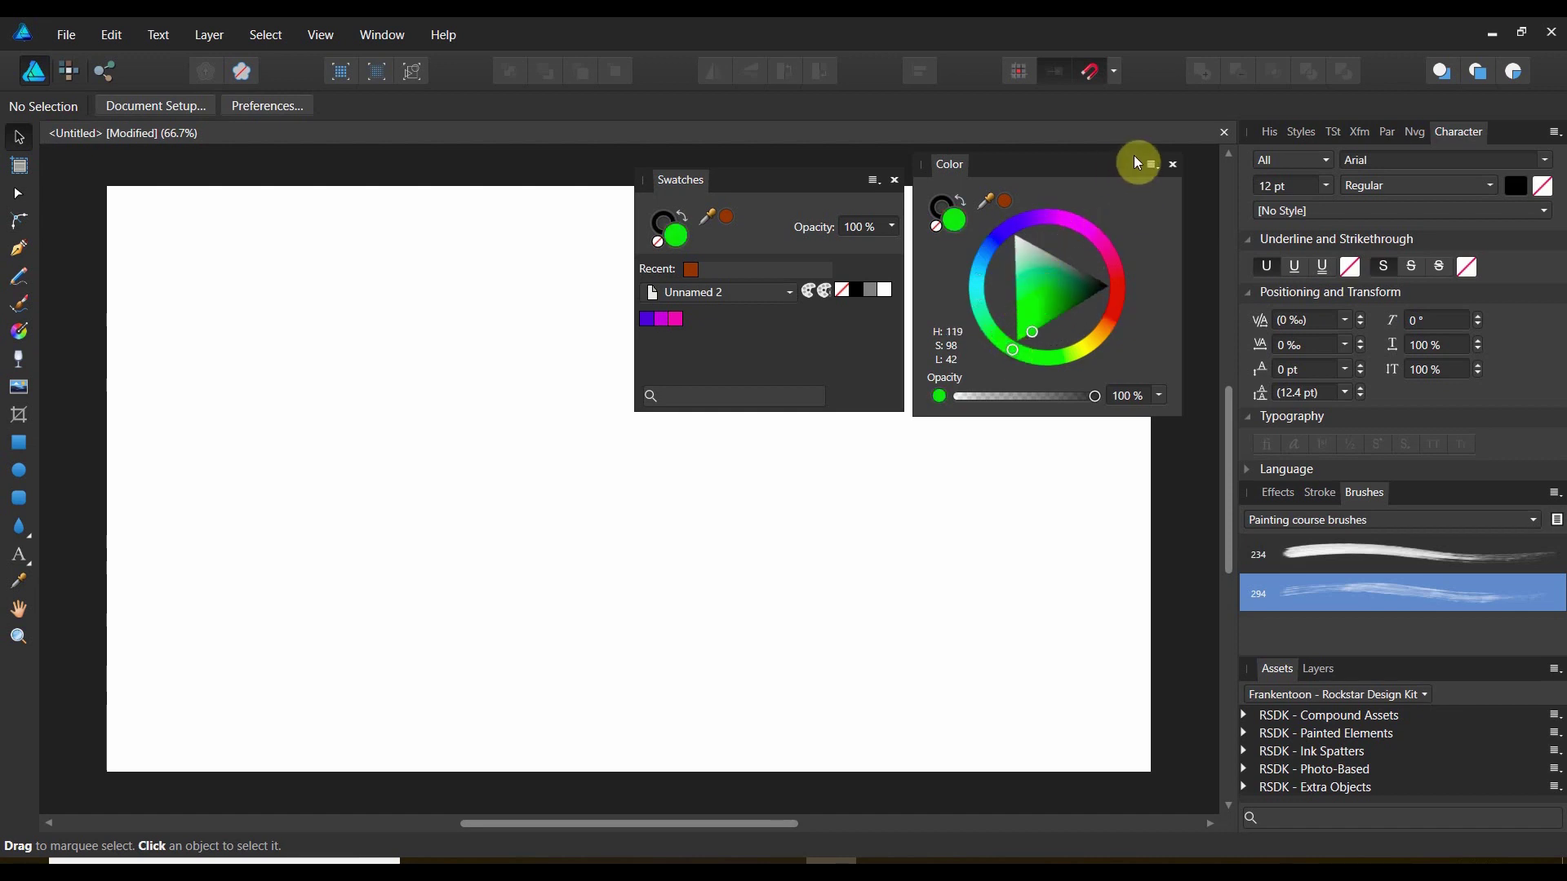
Add the green's triadic chord of green, blue and red swatches to Unnamed 2.
click(1152, 166)
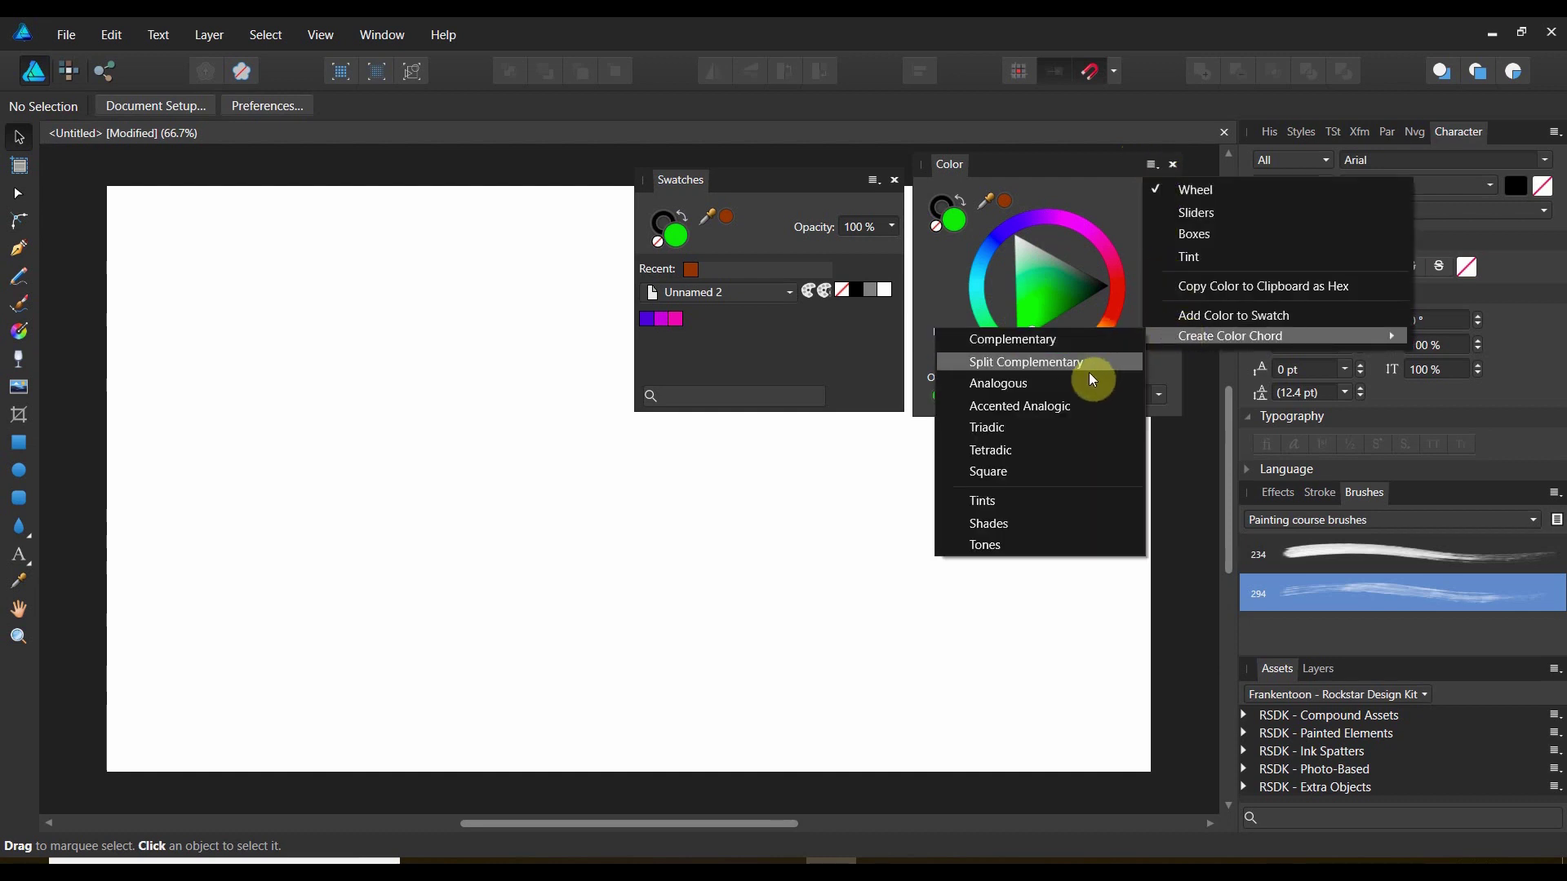
click(1078, 426)
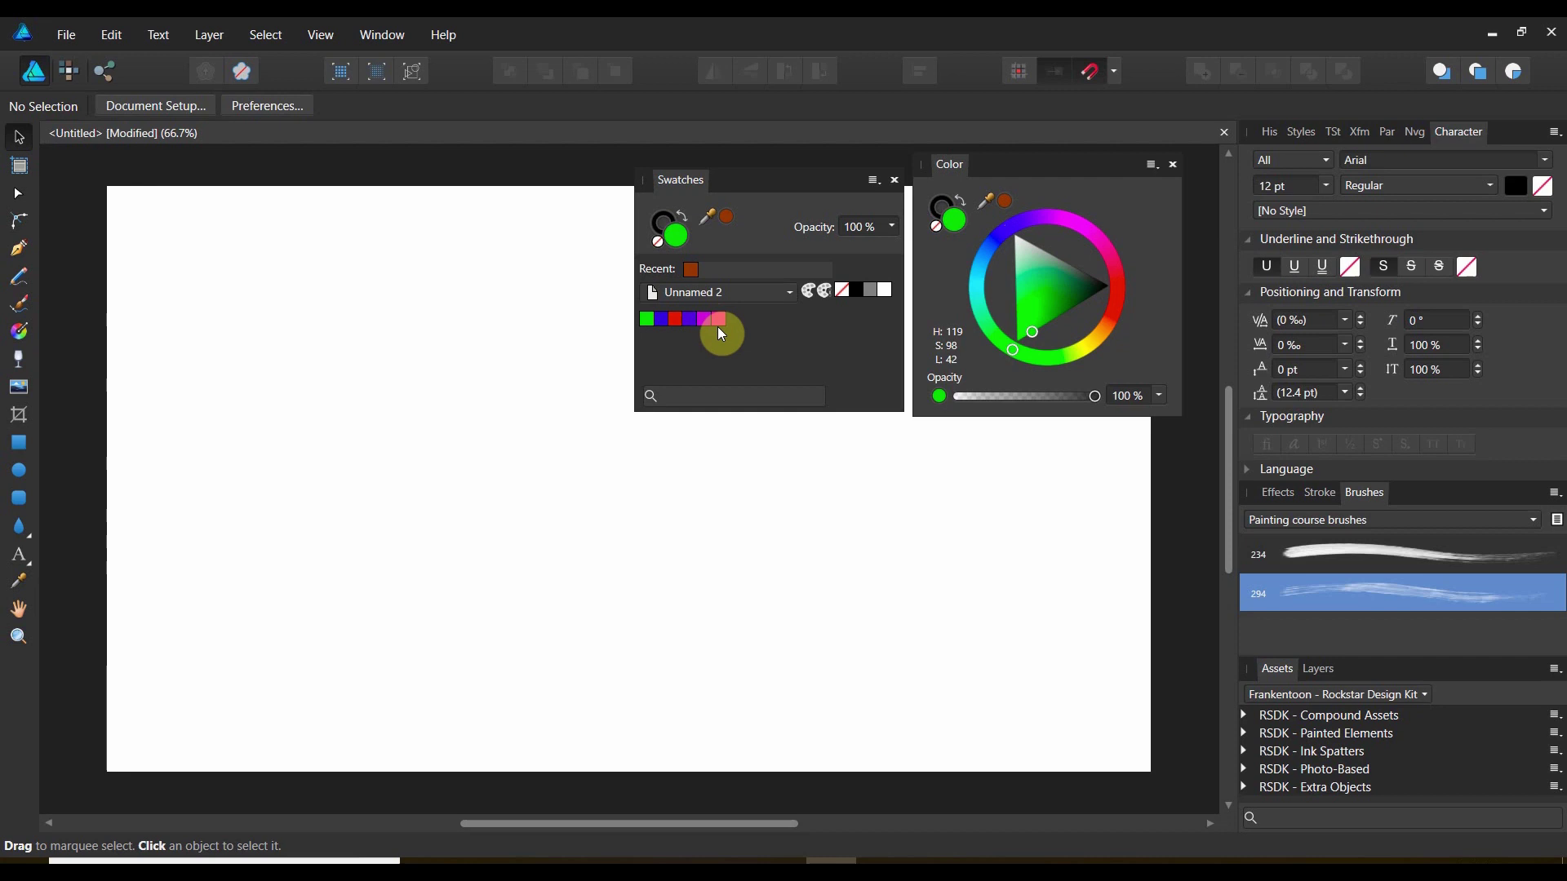
click(1153, 165)
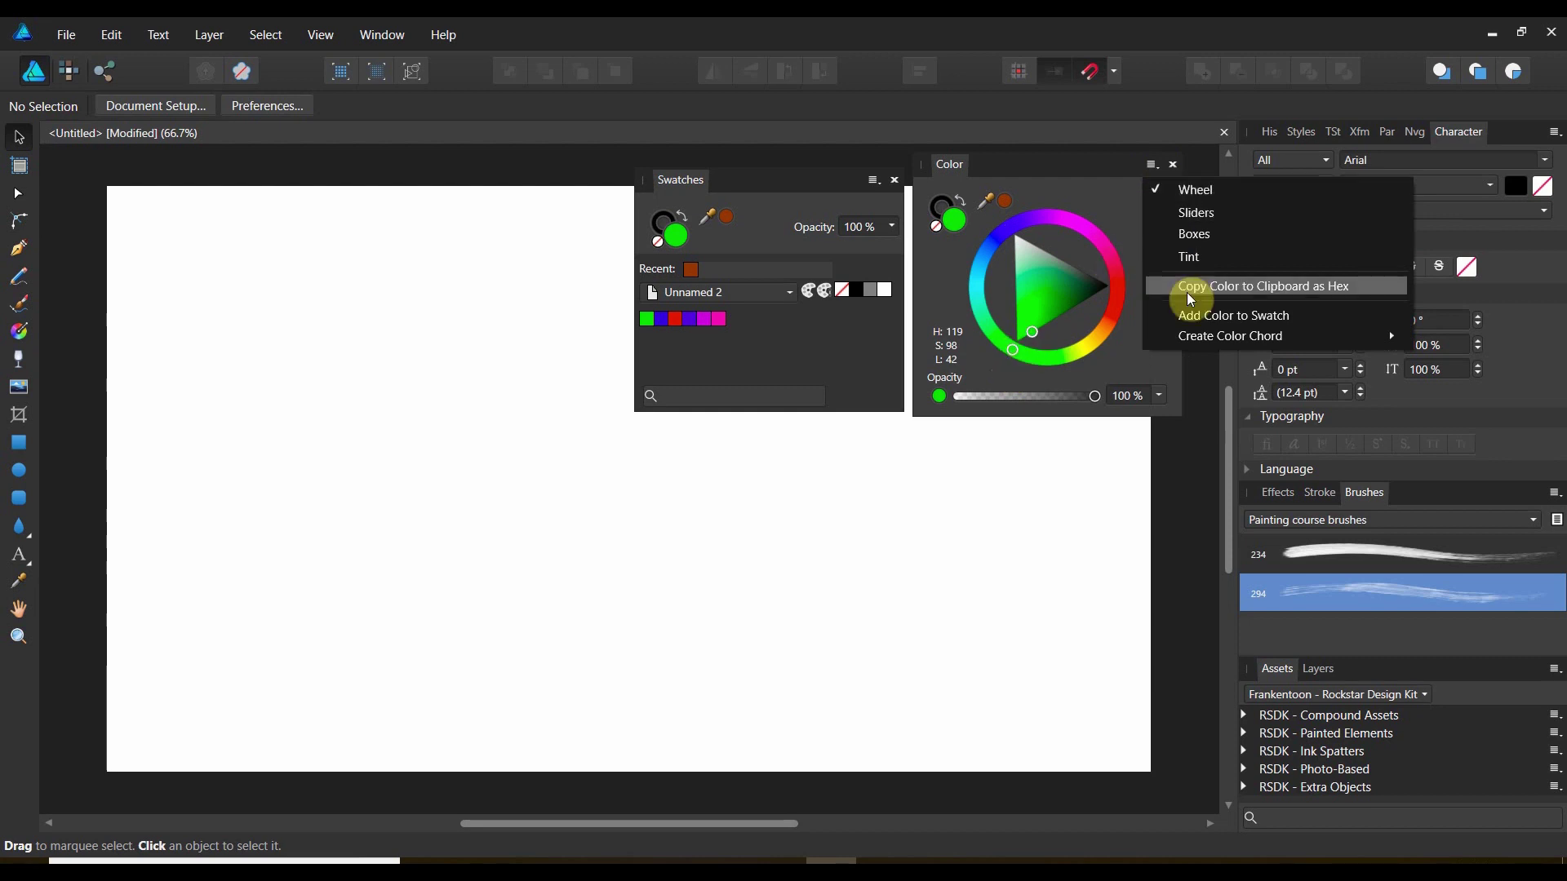
Add green tints, shades and tones colour chords to the Unnamed 2 palette.
mouse_move(1199, 344)
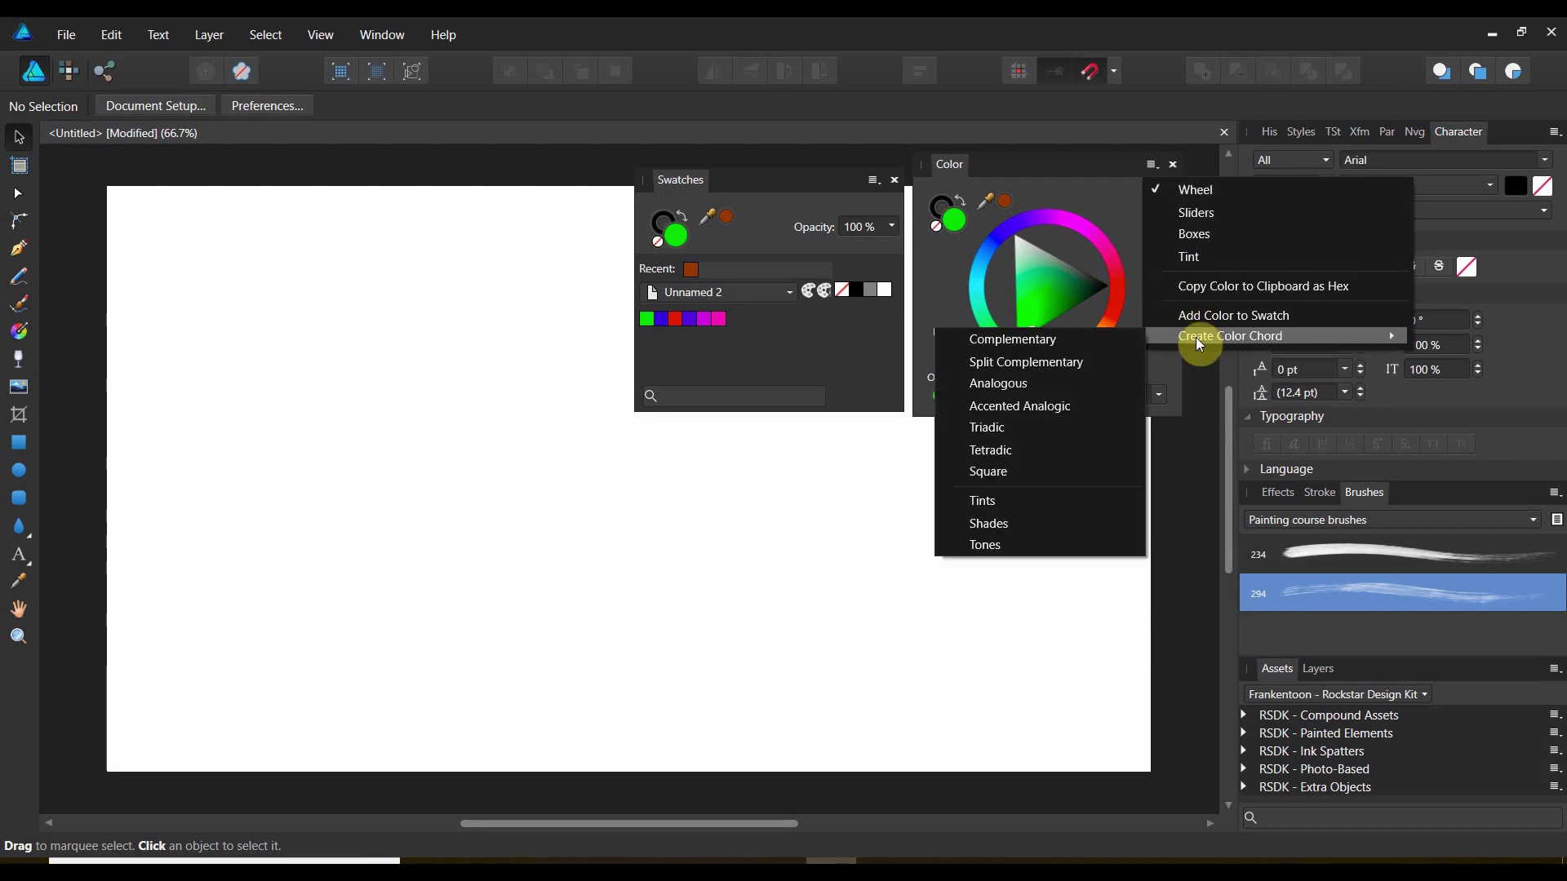
click(1040, 510)
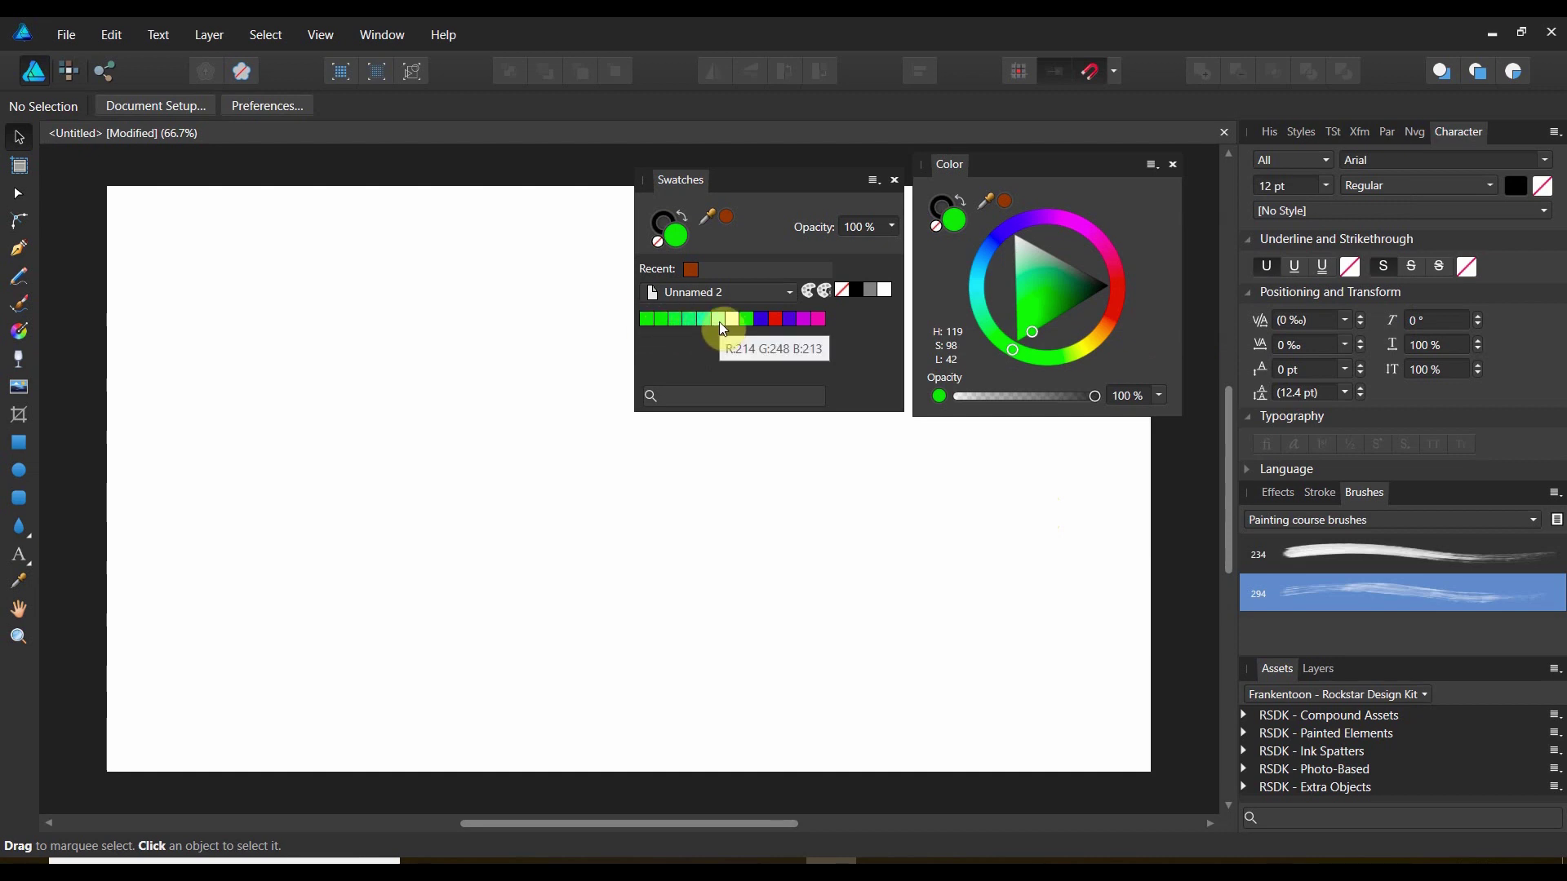
click(1150, 163)
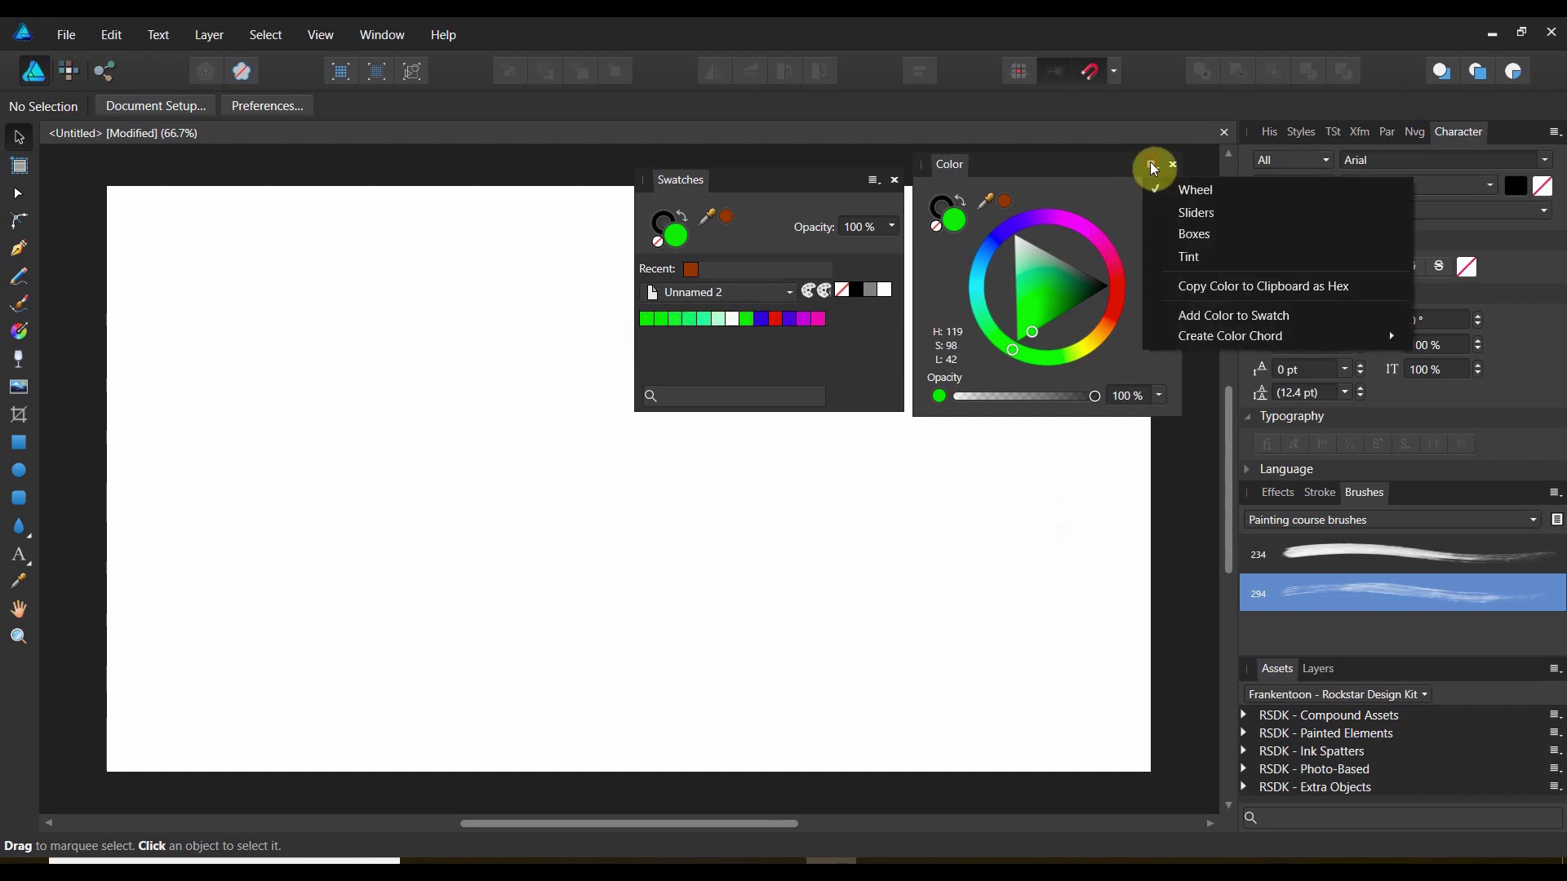
mouse_move(1193, 336)
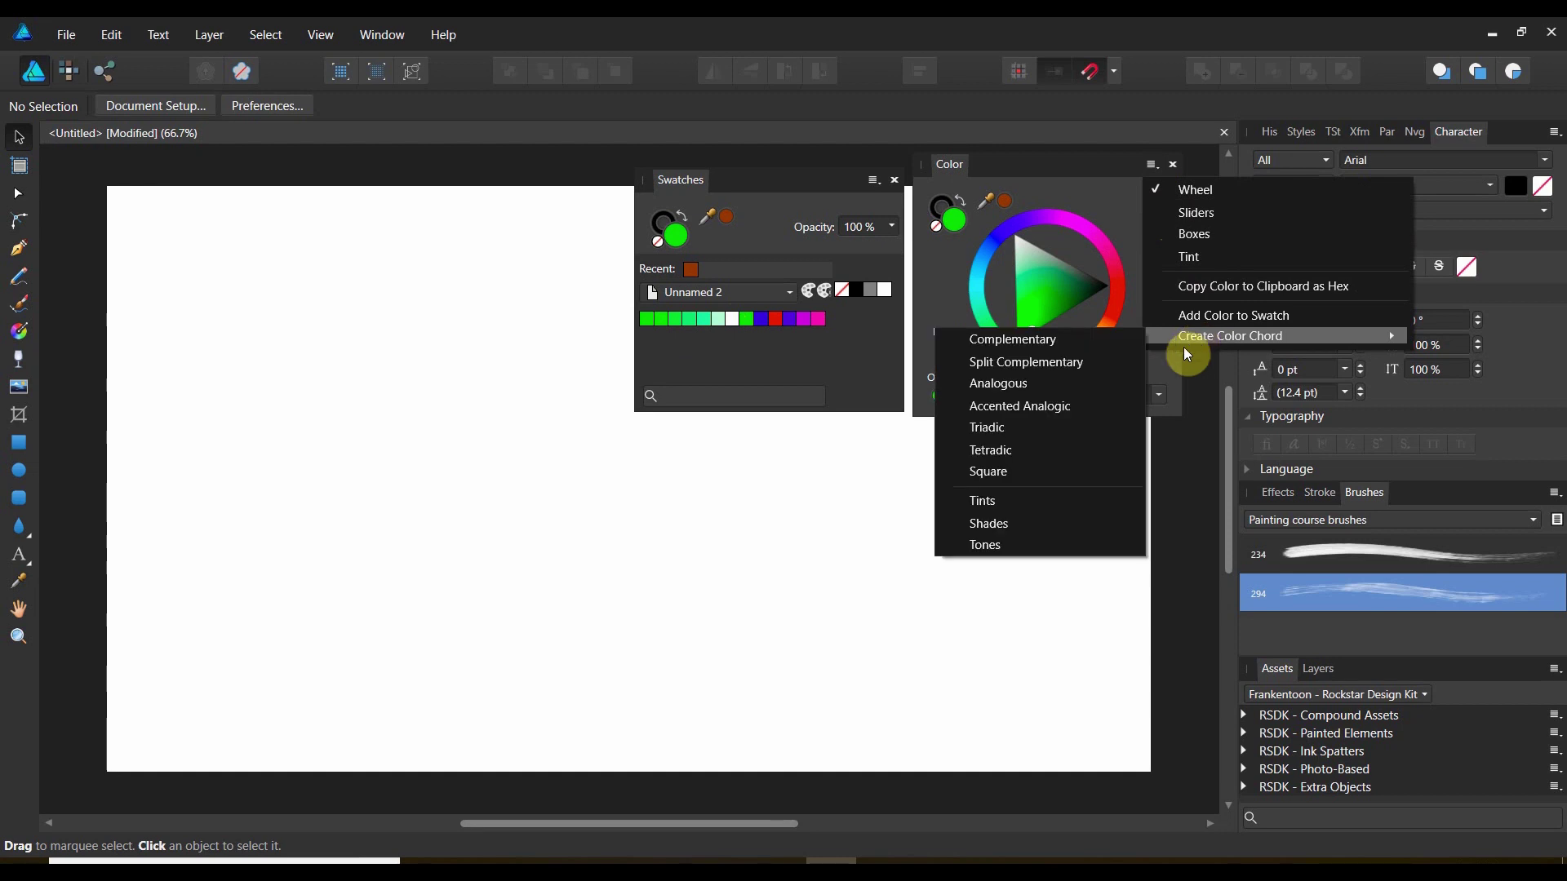
click(1092, 522)
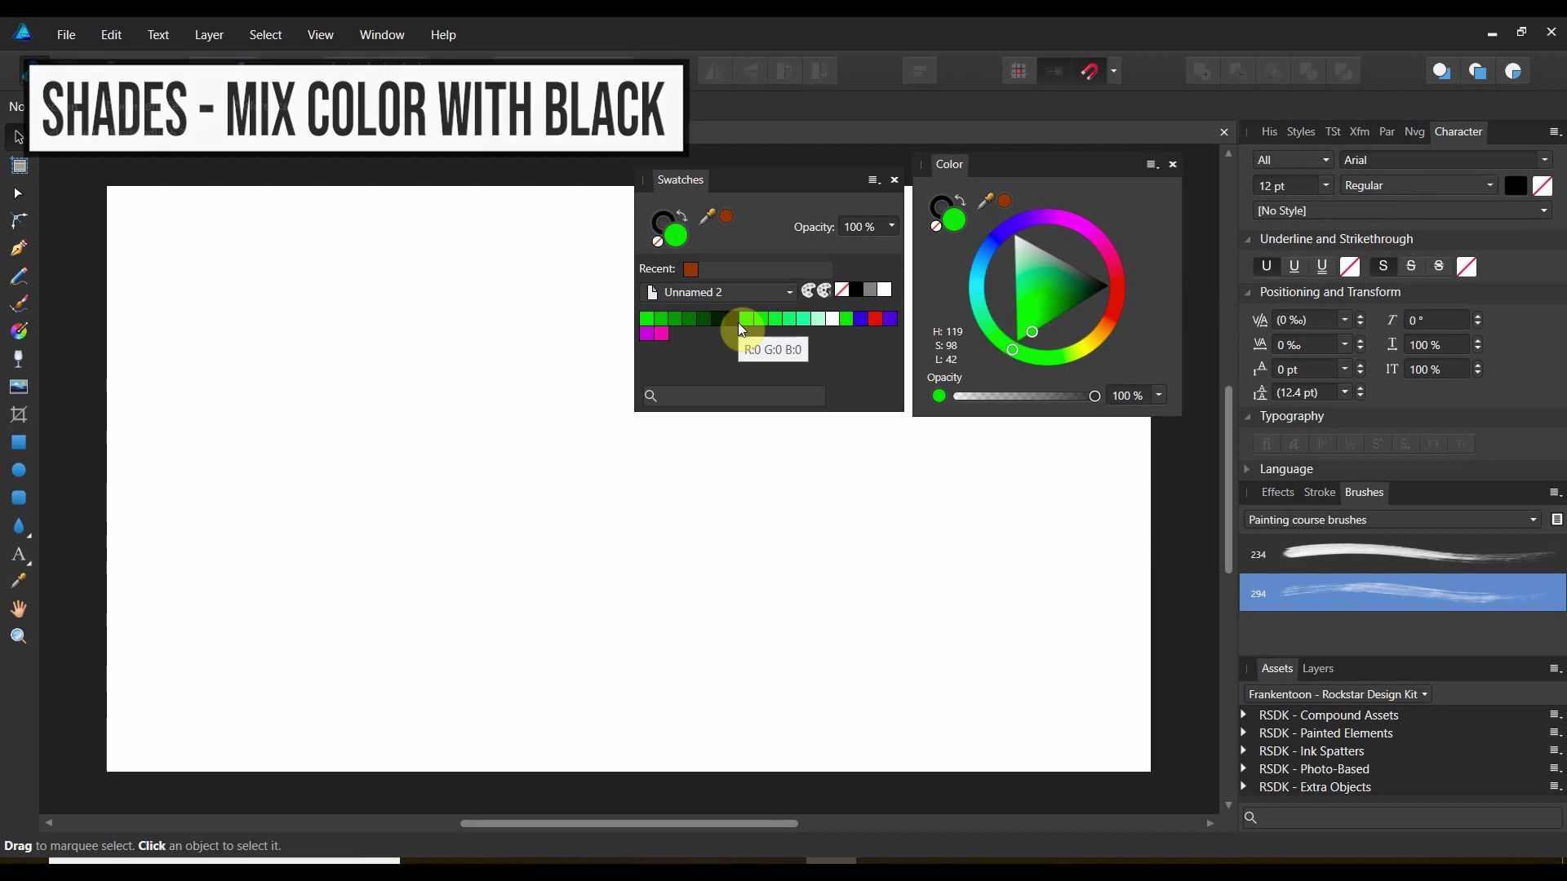
click(1152, 164)
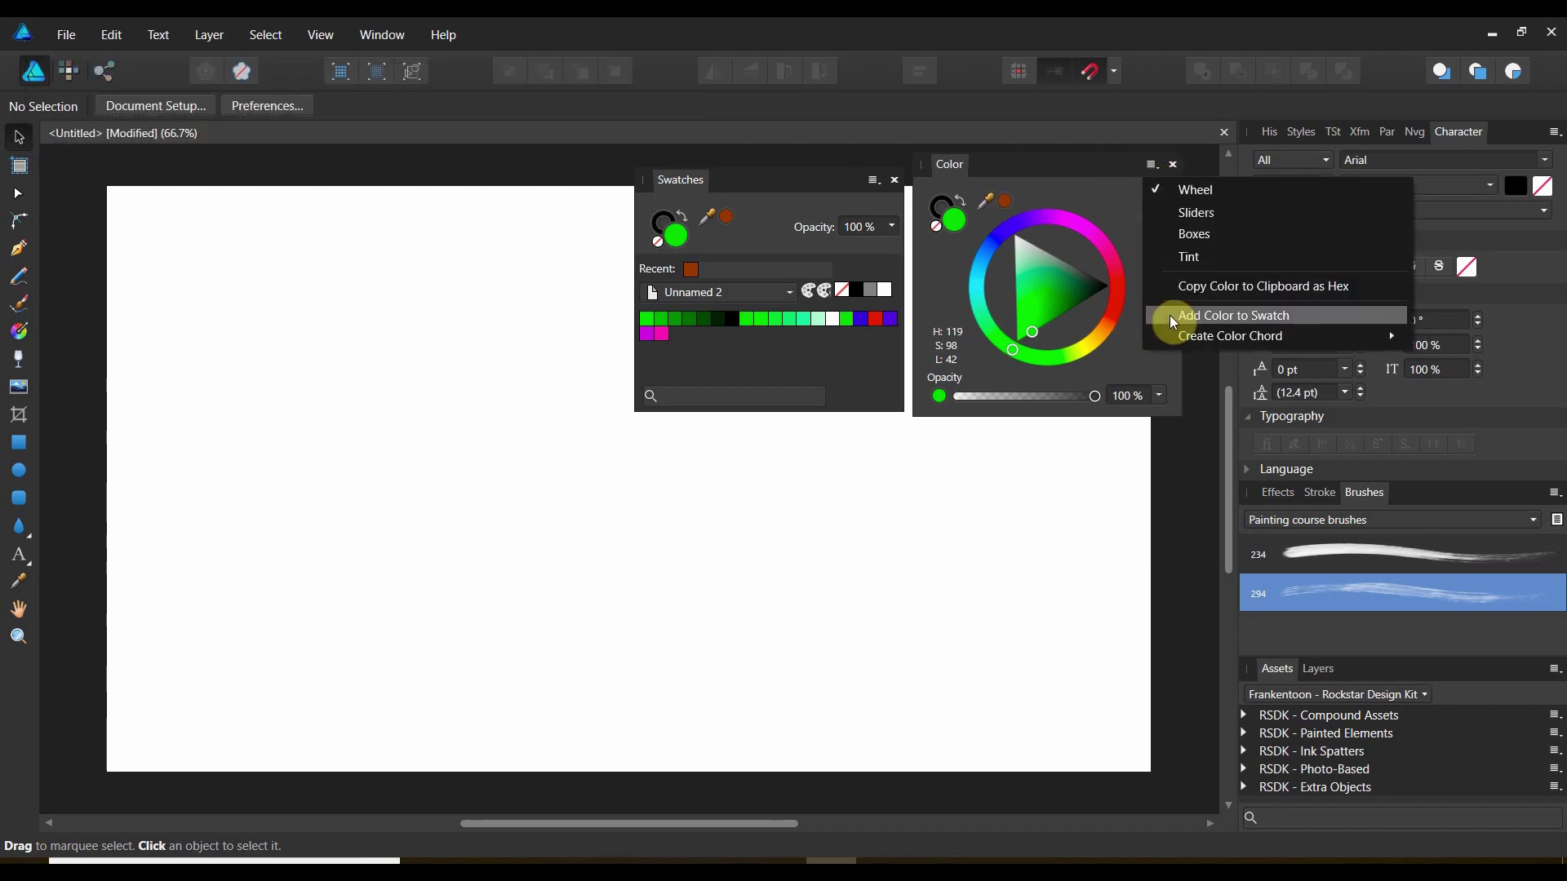
mouse_move(1177, 340)
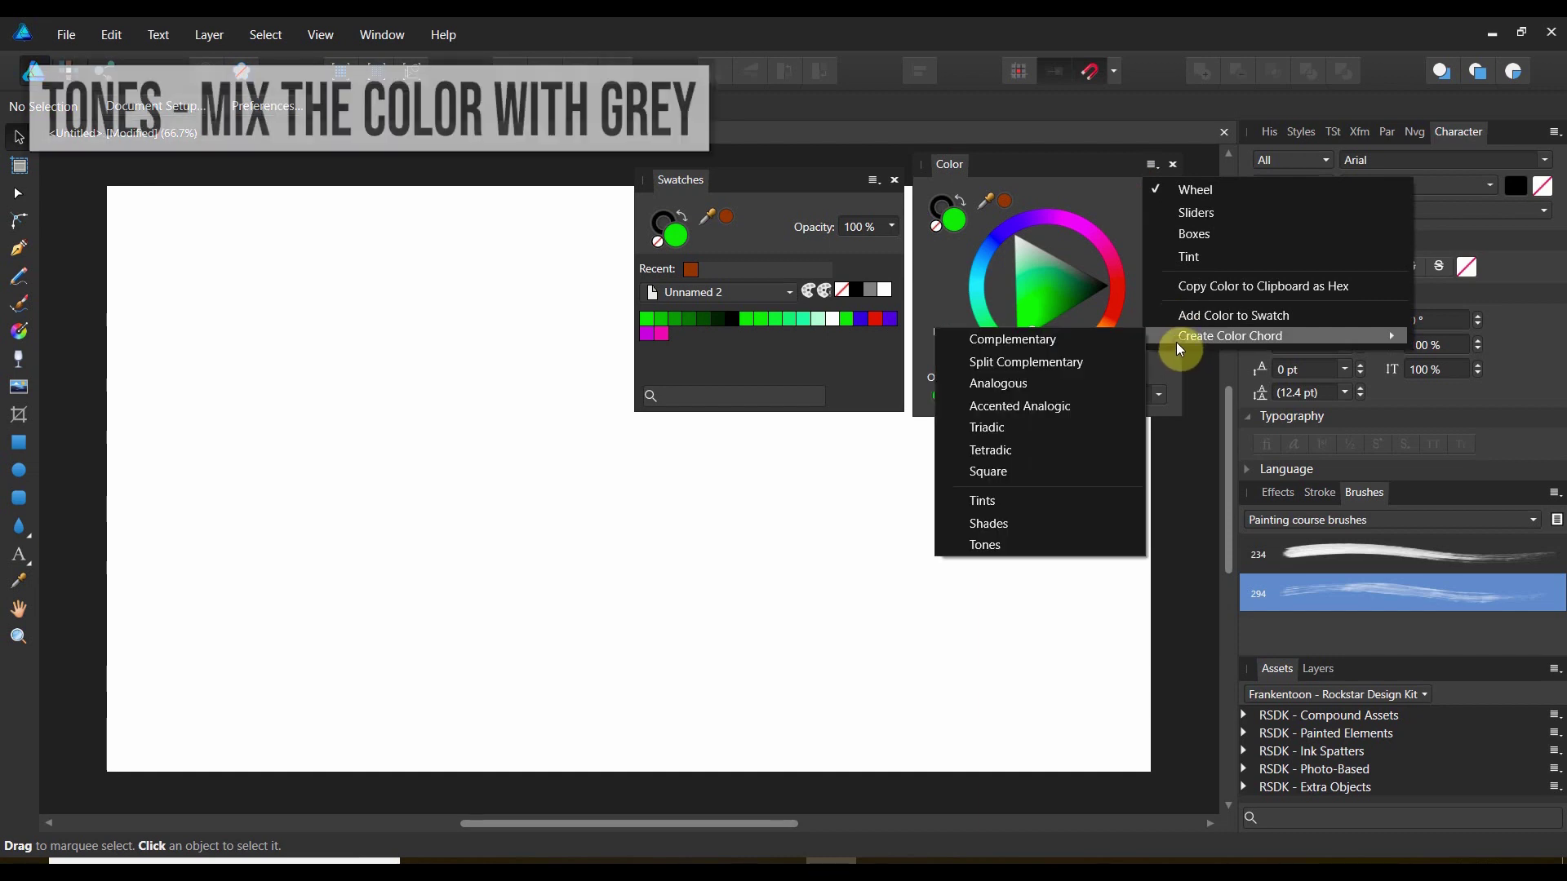
click(1015, 553)
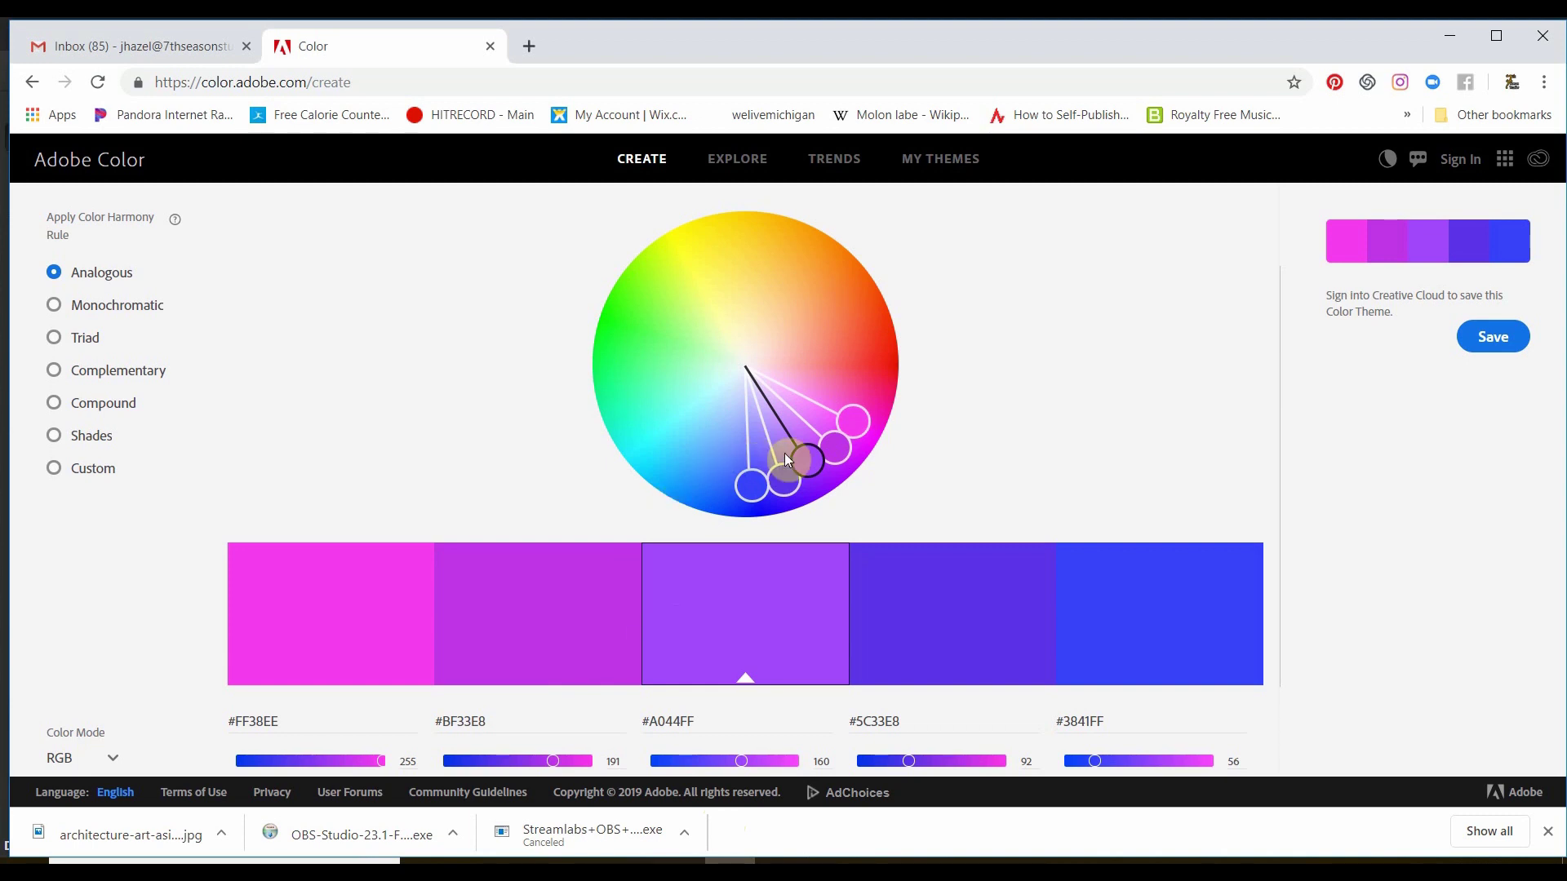
Rotate the harmony to blues and greens, select #3D86FF, and show values in RGB.
mouse_move(807, 459)
mouse_down()
mouse_move(792, 471)
mouse_move(664, 439)
mouse_up()
scroll(697, 445, down, 1)
click(344, 499)
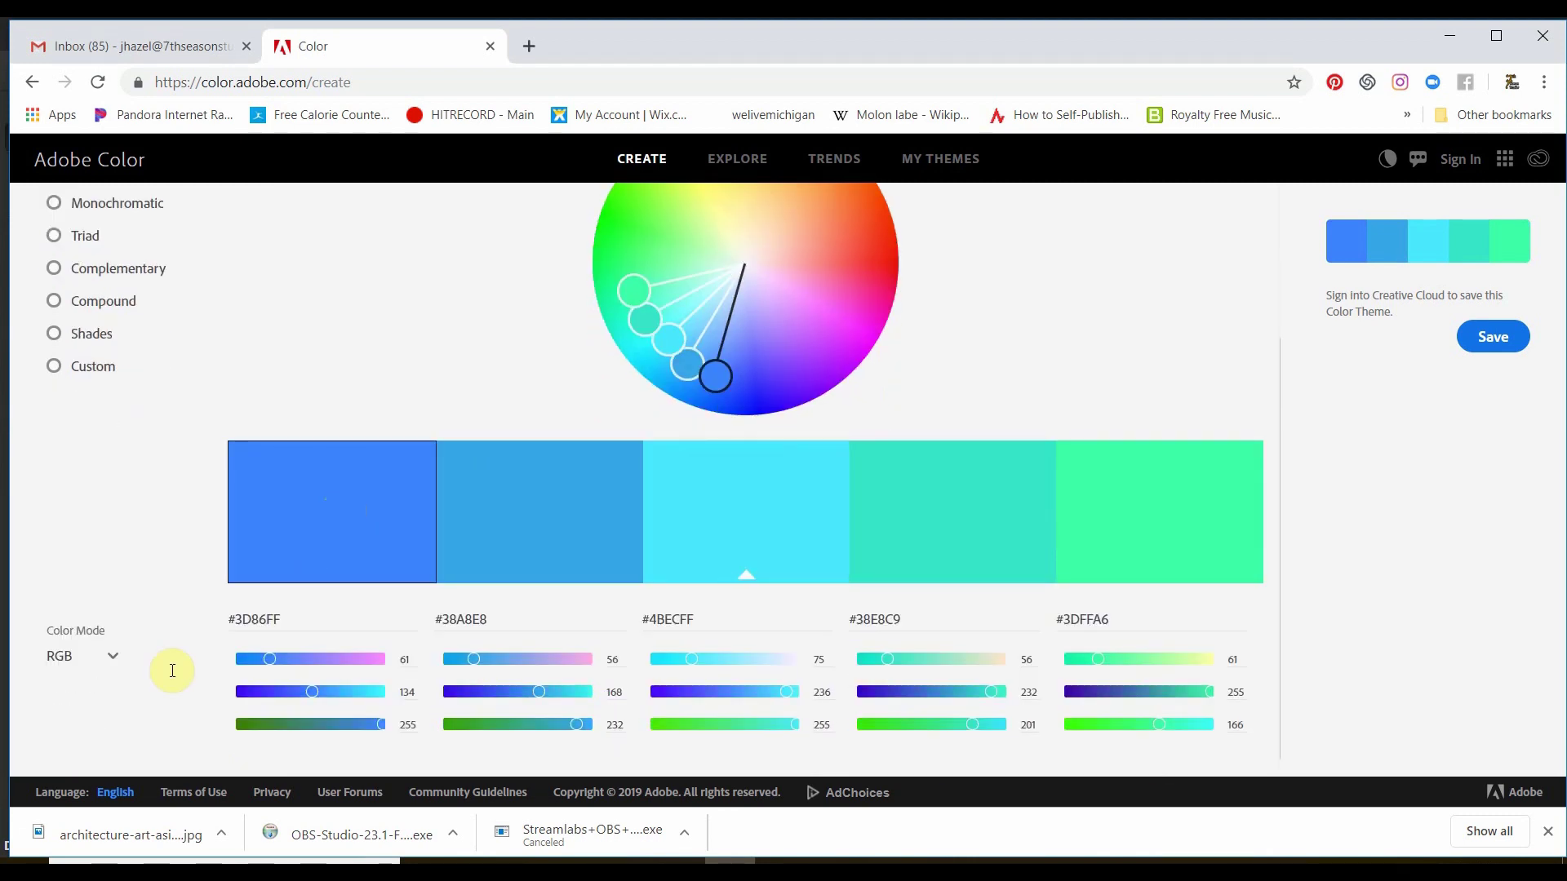
click(110, 661)
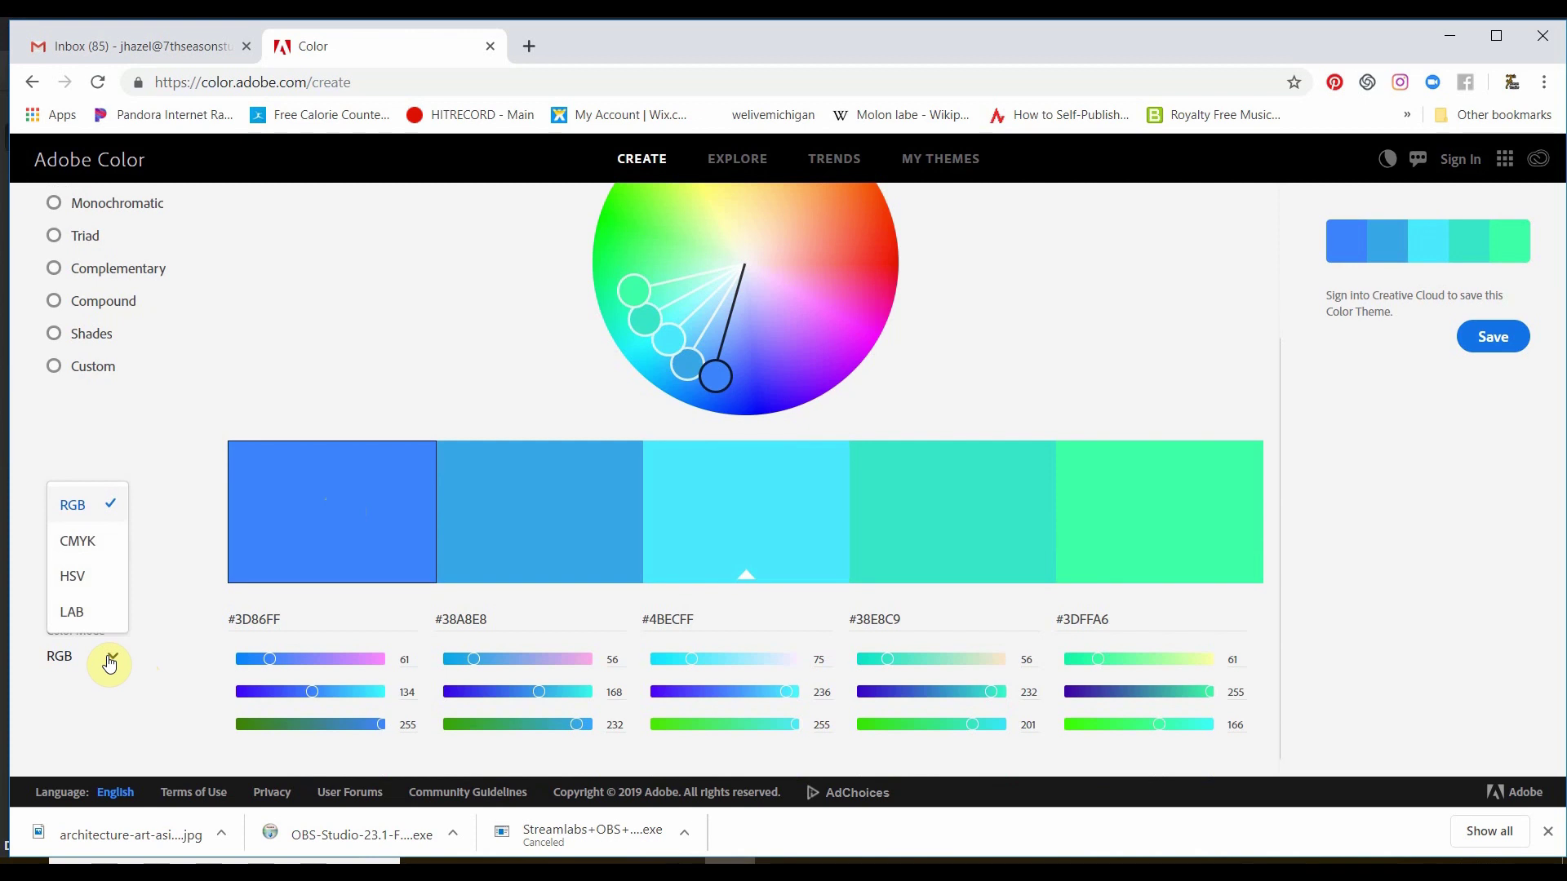
click(79, 542)
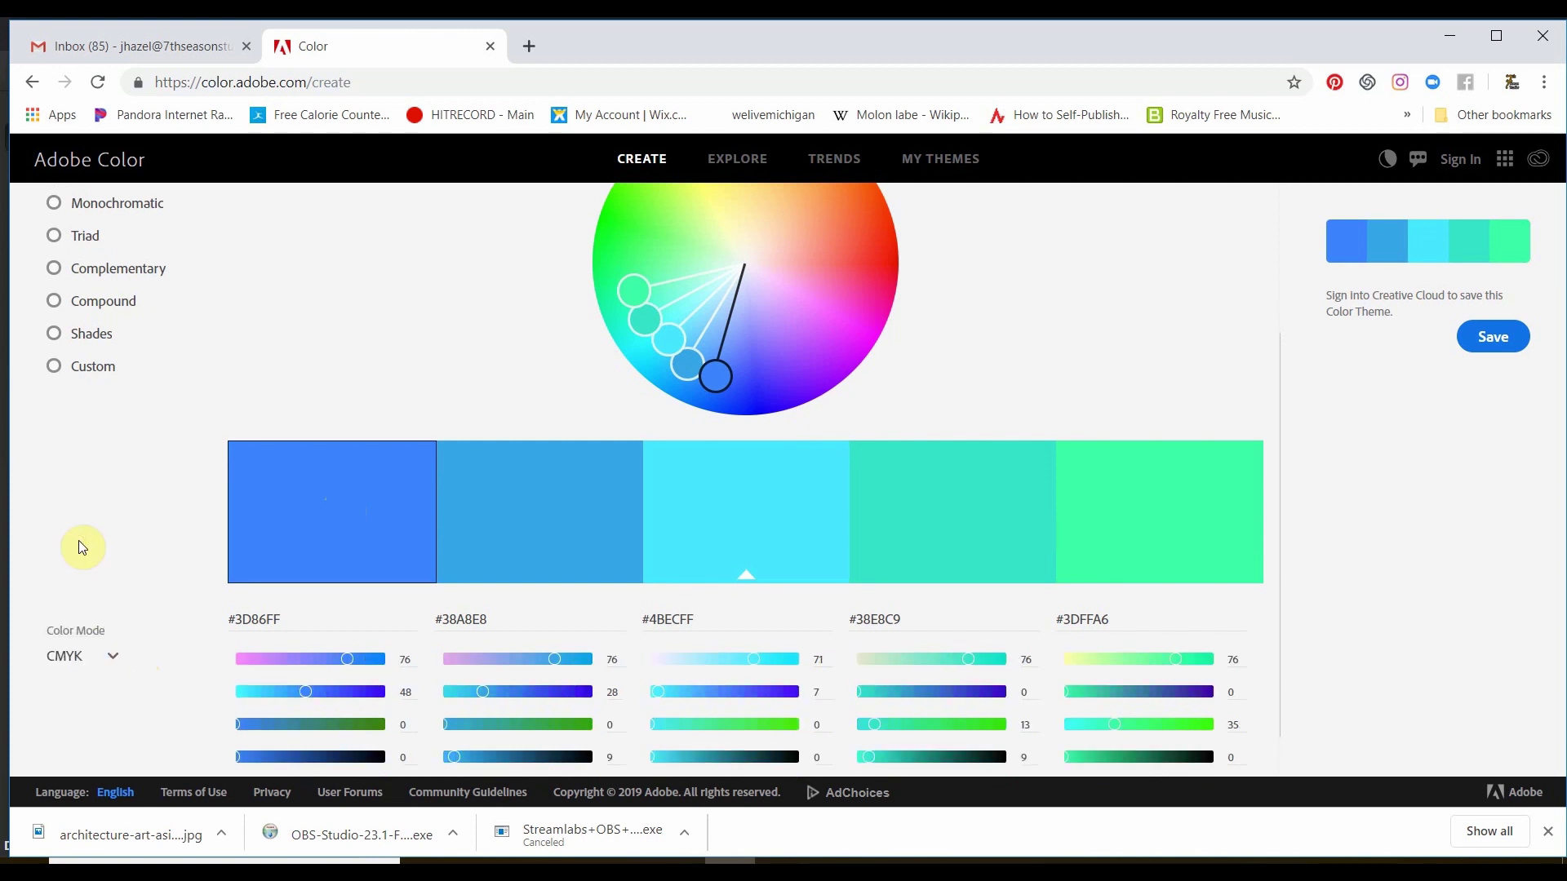
click(114, 653)
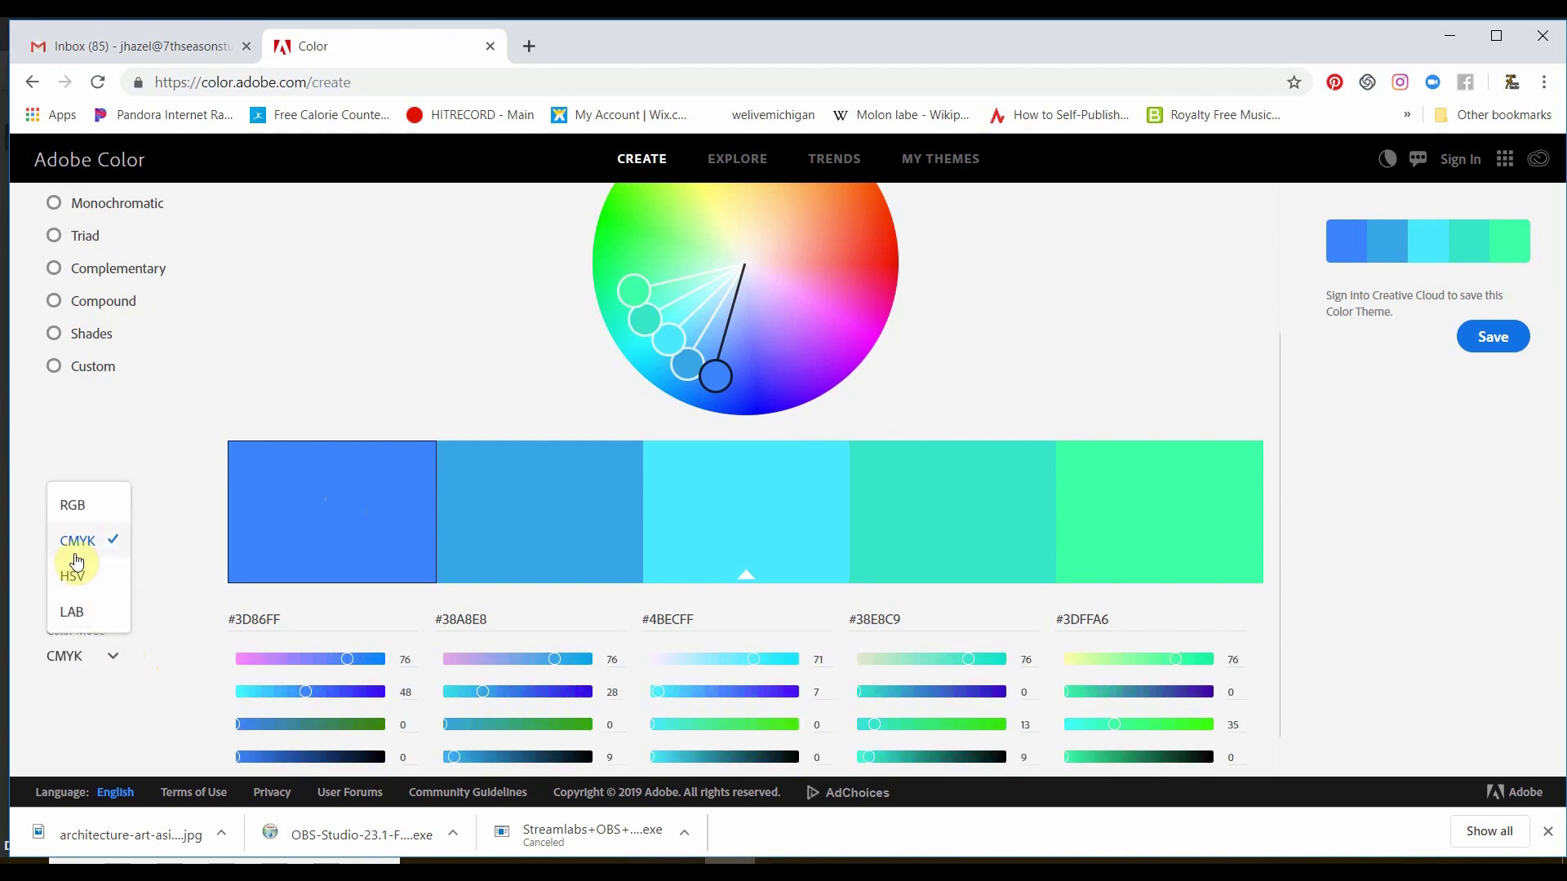
click(70, 514)
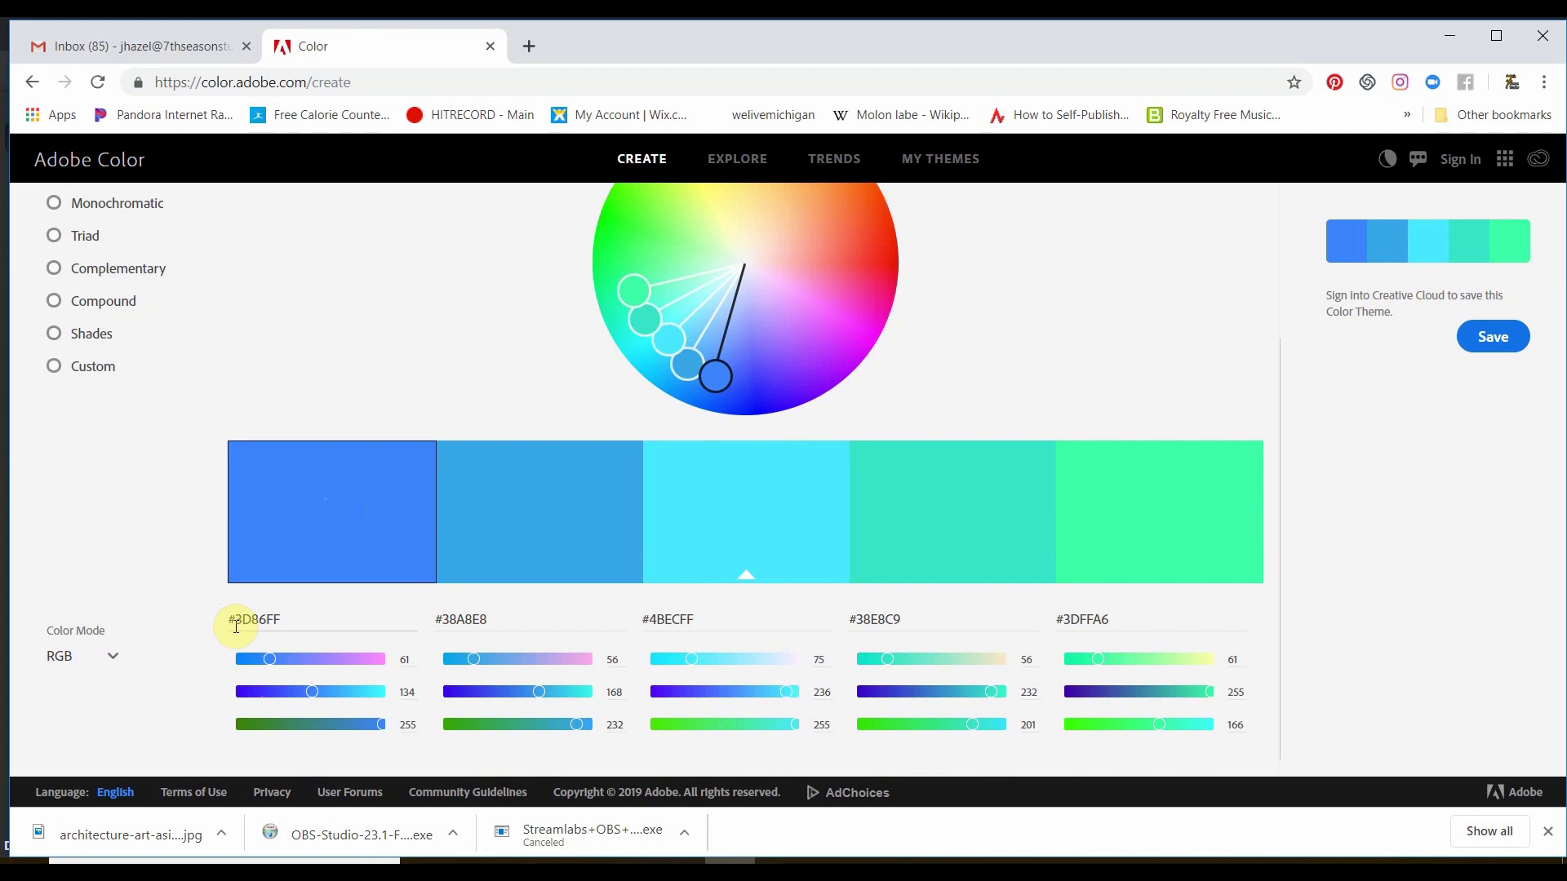
Copy the first swatch's hex code #3D86FF and return to Affinity Designer.
drag(281, 617, 222, 618)
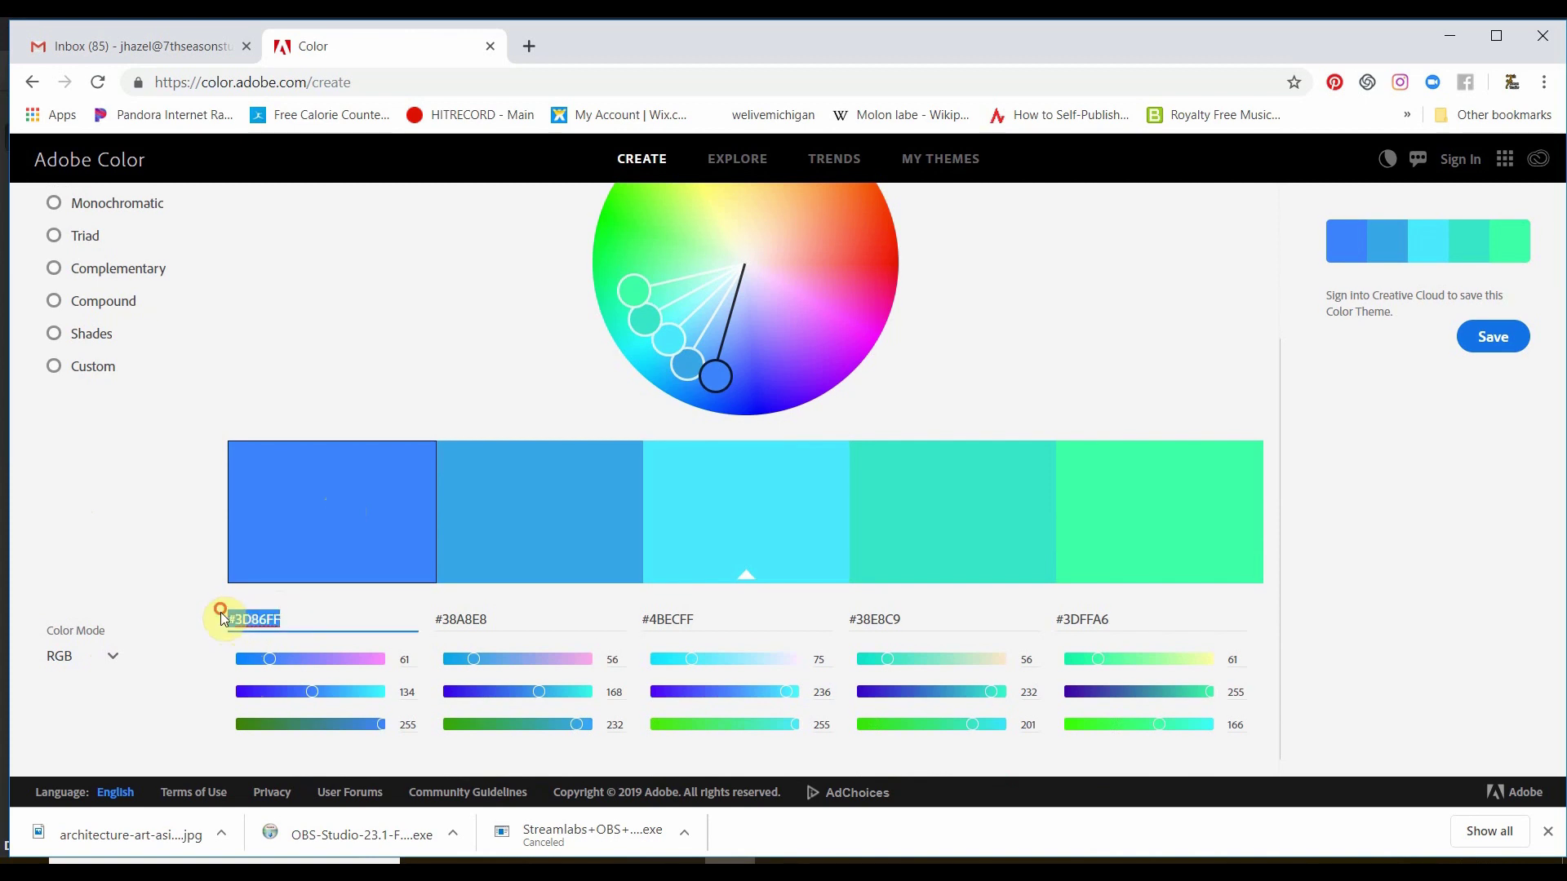
right_click(262, 620)
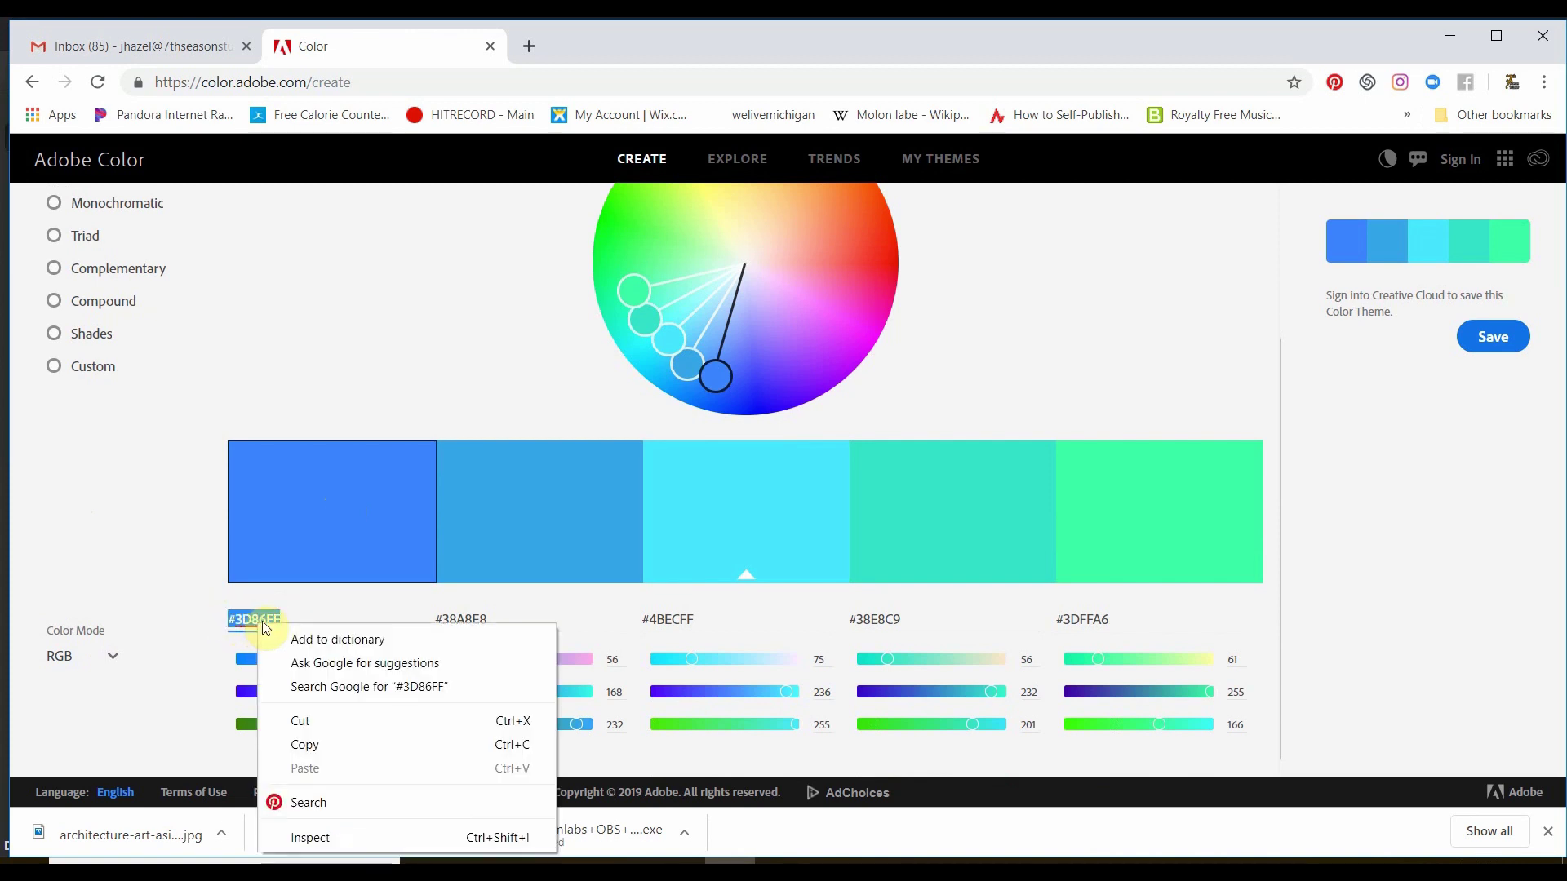
click(308, 745)
click(830, 860)
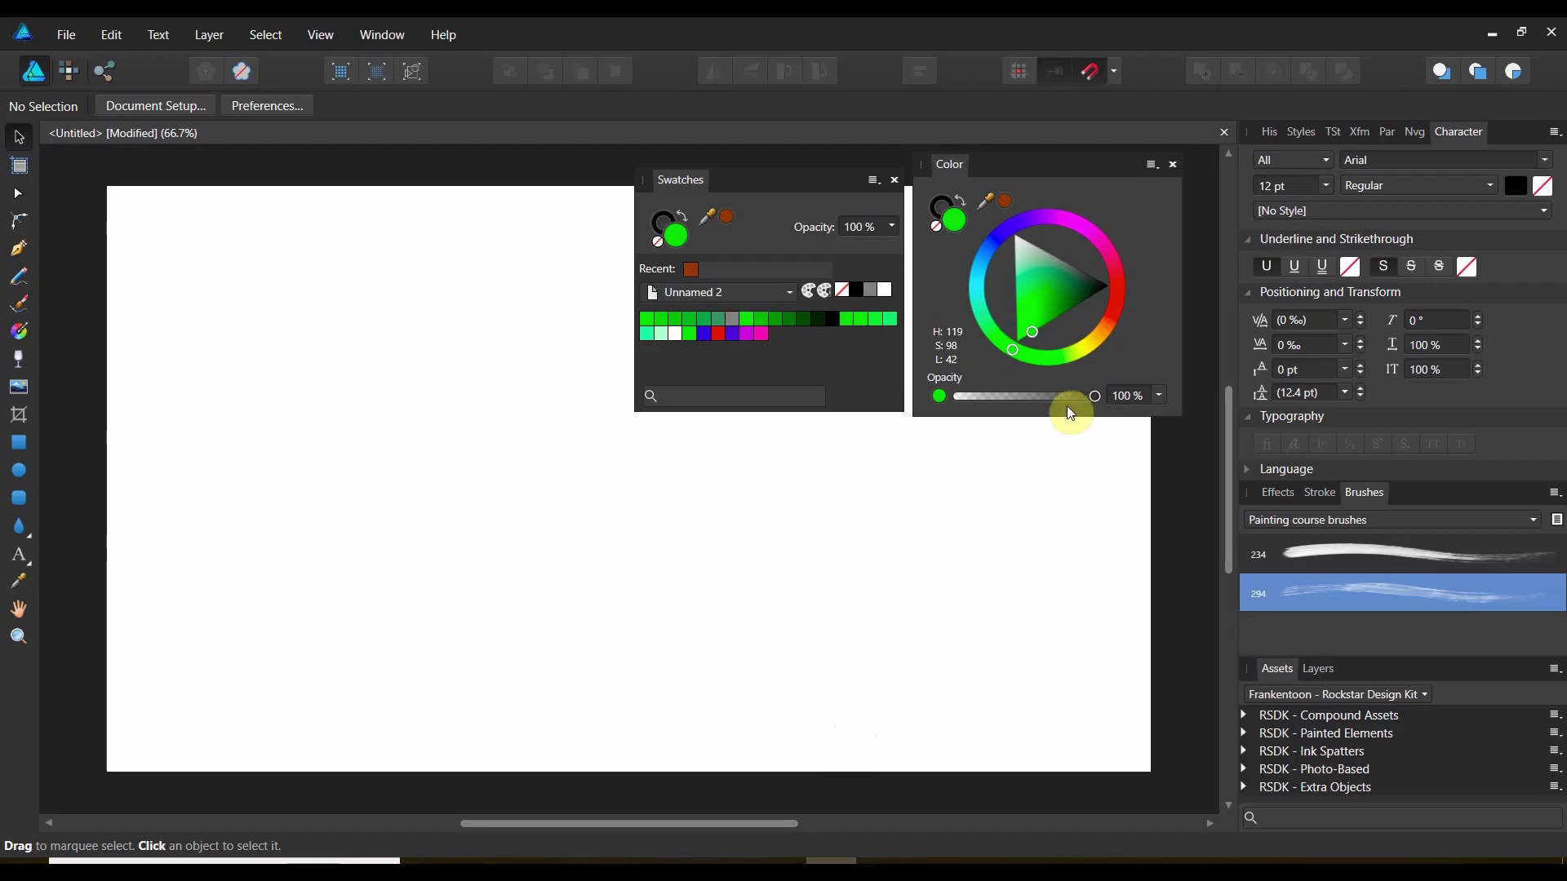
Show the Color panel as sliders and select the current hex value 07D402.
click(1153, 163)
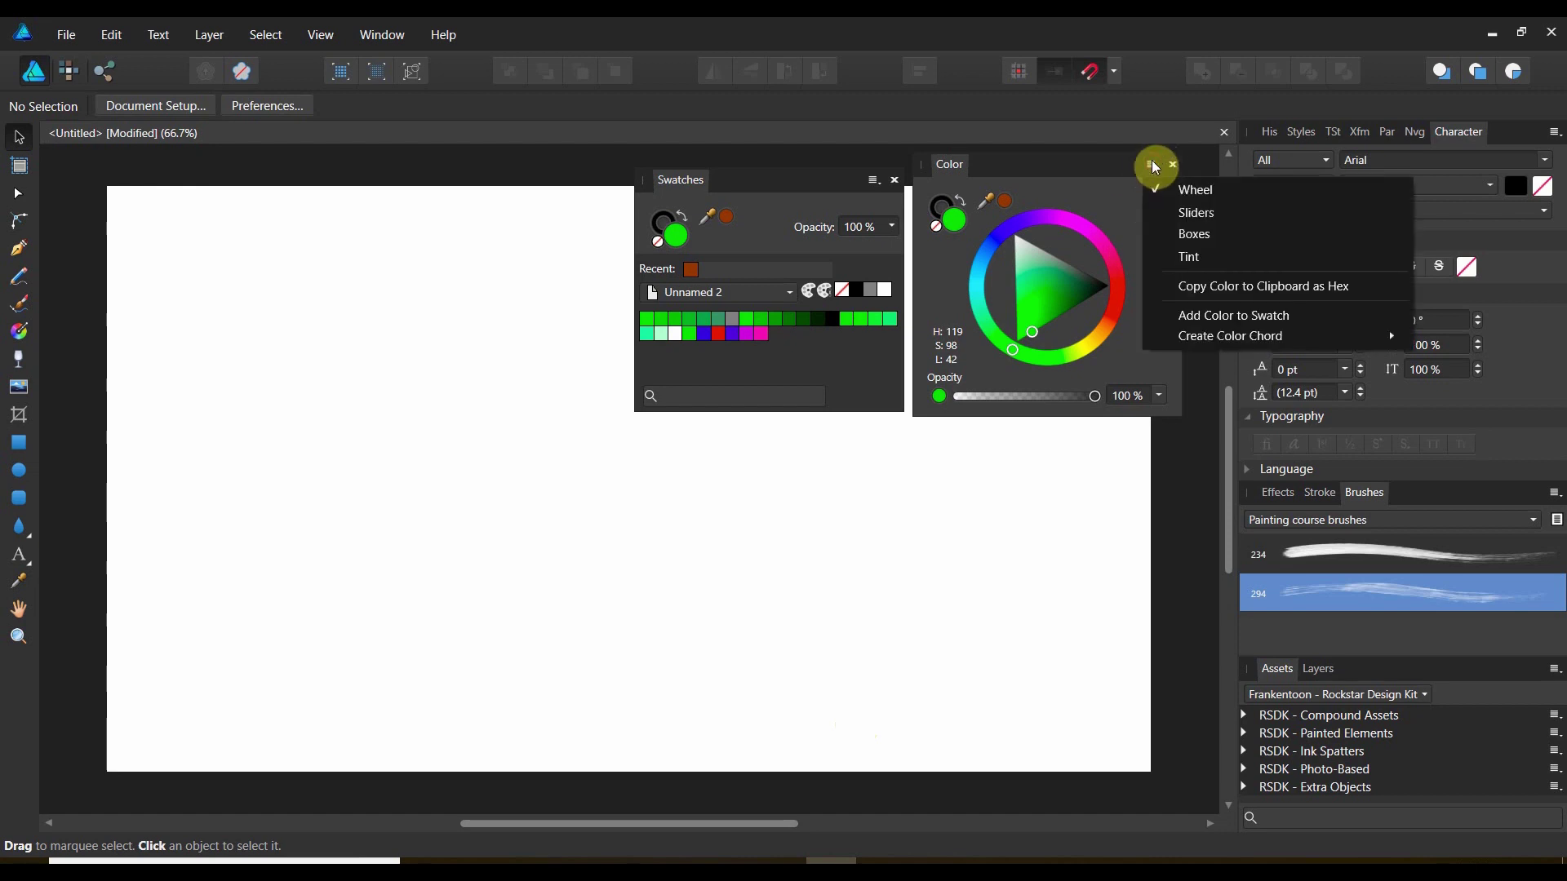
click(1184, 213)
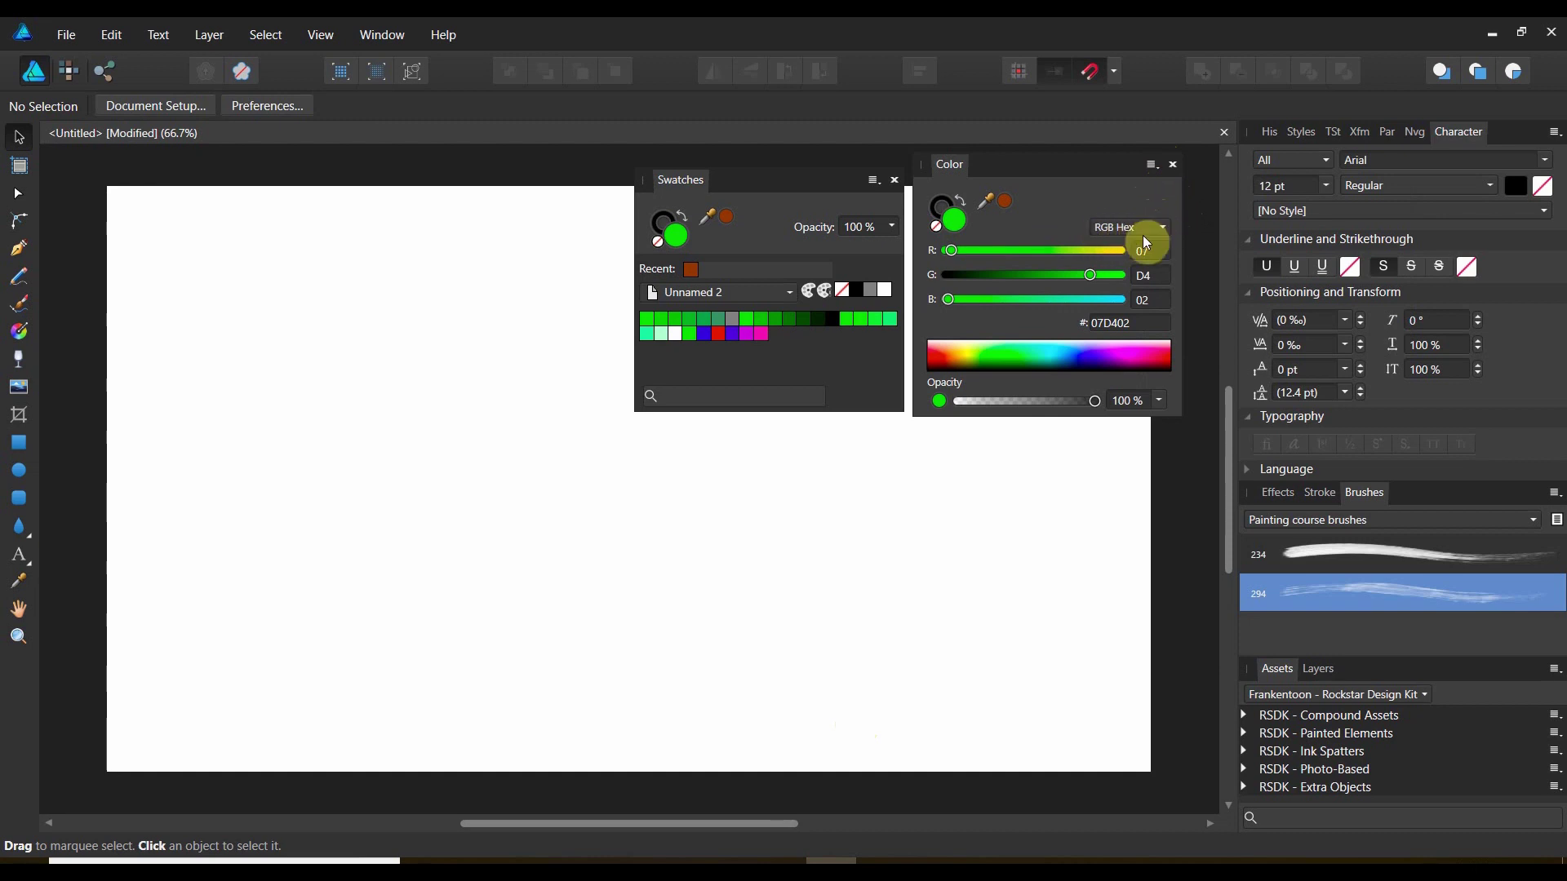
click(1127, 325)
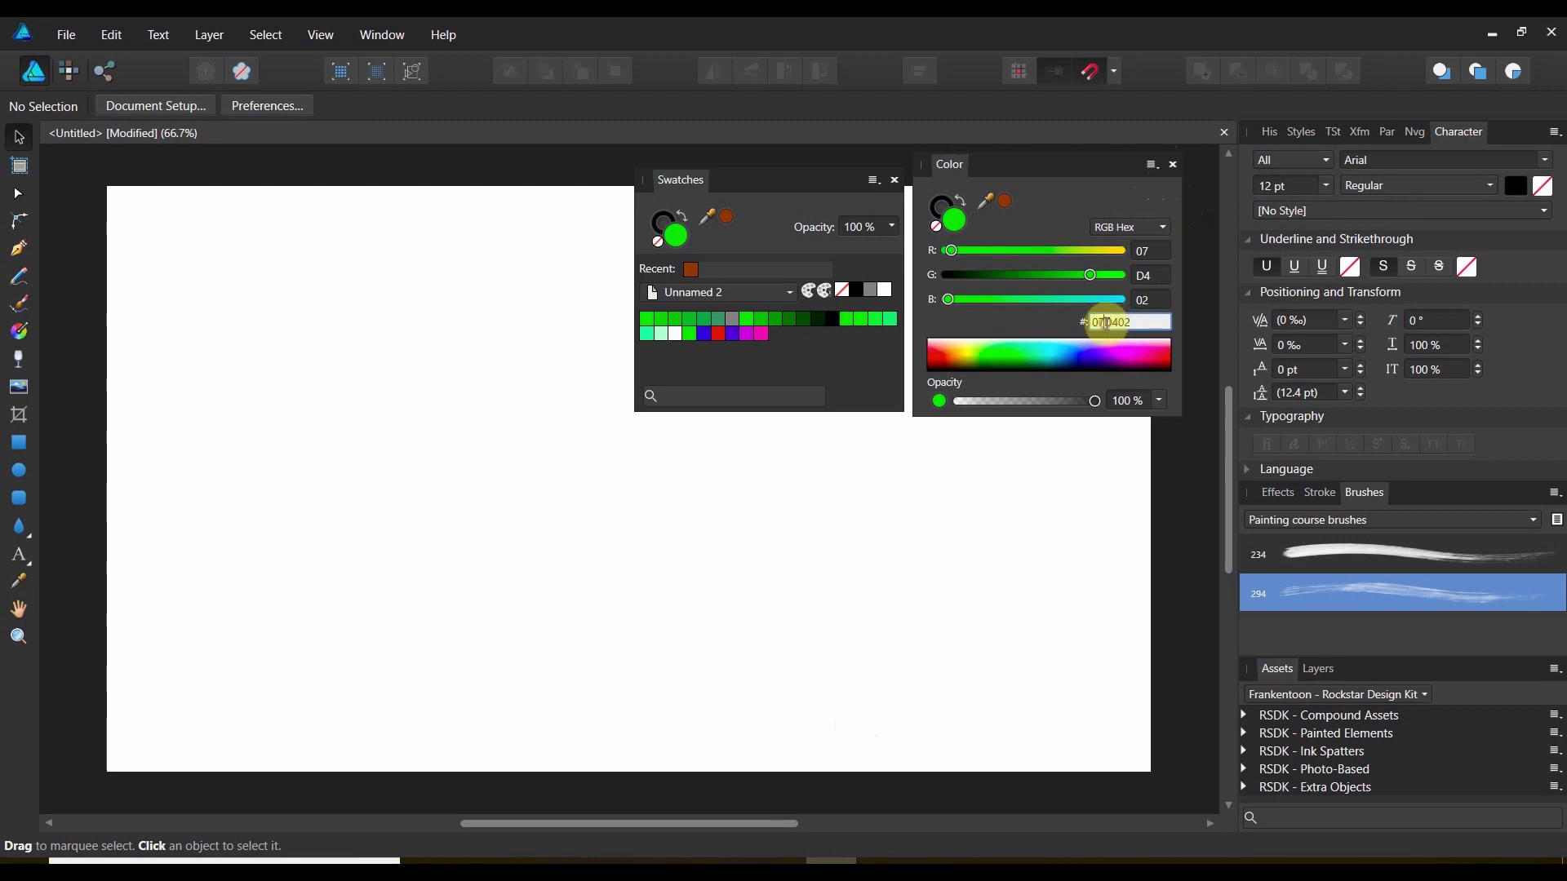
click(1151, 322)
drag(1134, 320, 1059, 328)
Replace the hex value with 3D86FF, then go back to Adobe Color.
key(alt+Tab)
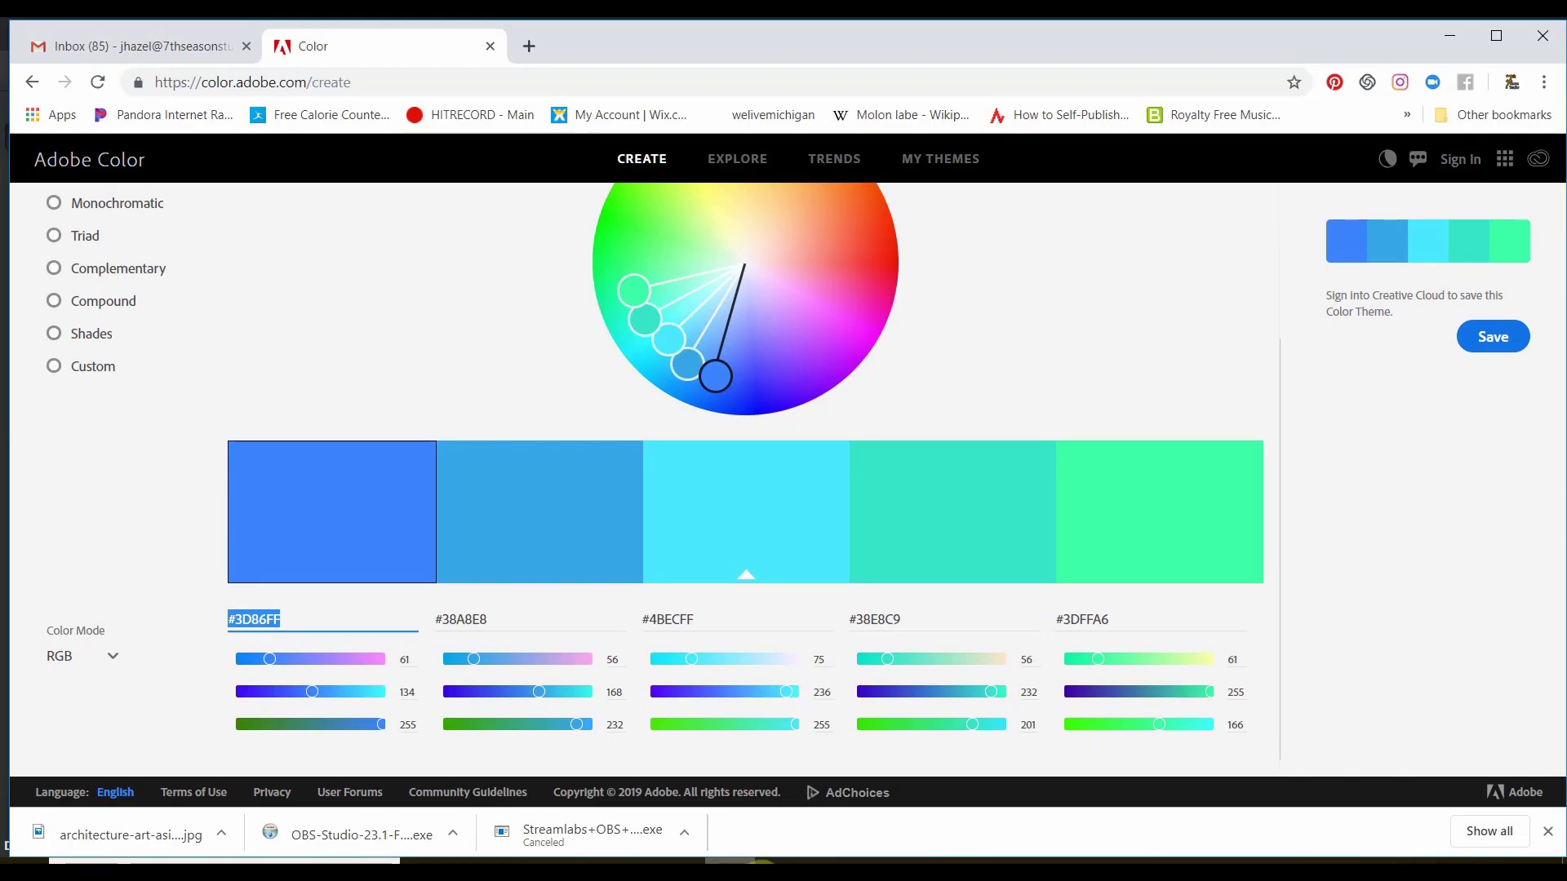
key(alt+Tab)
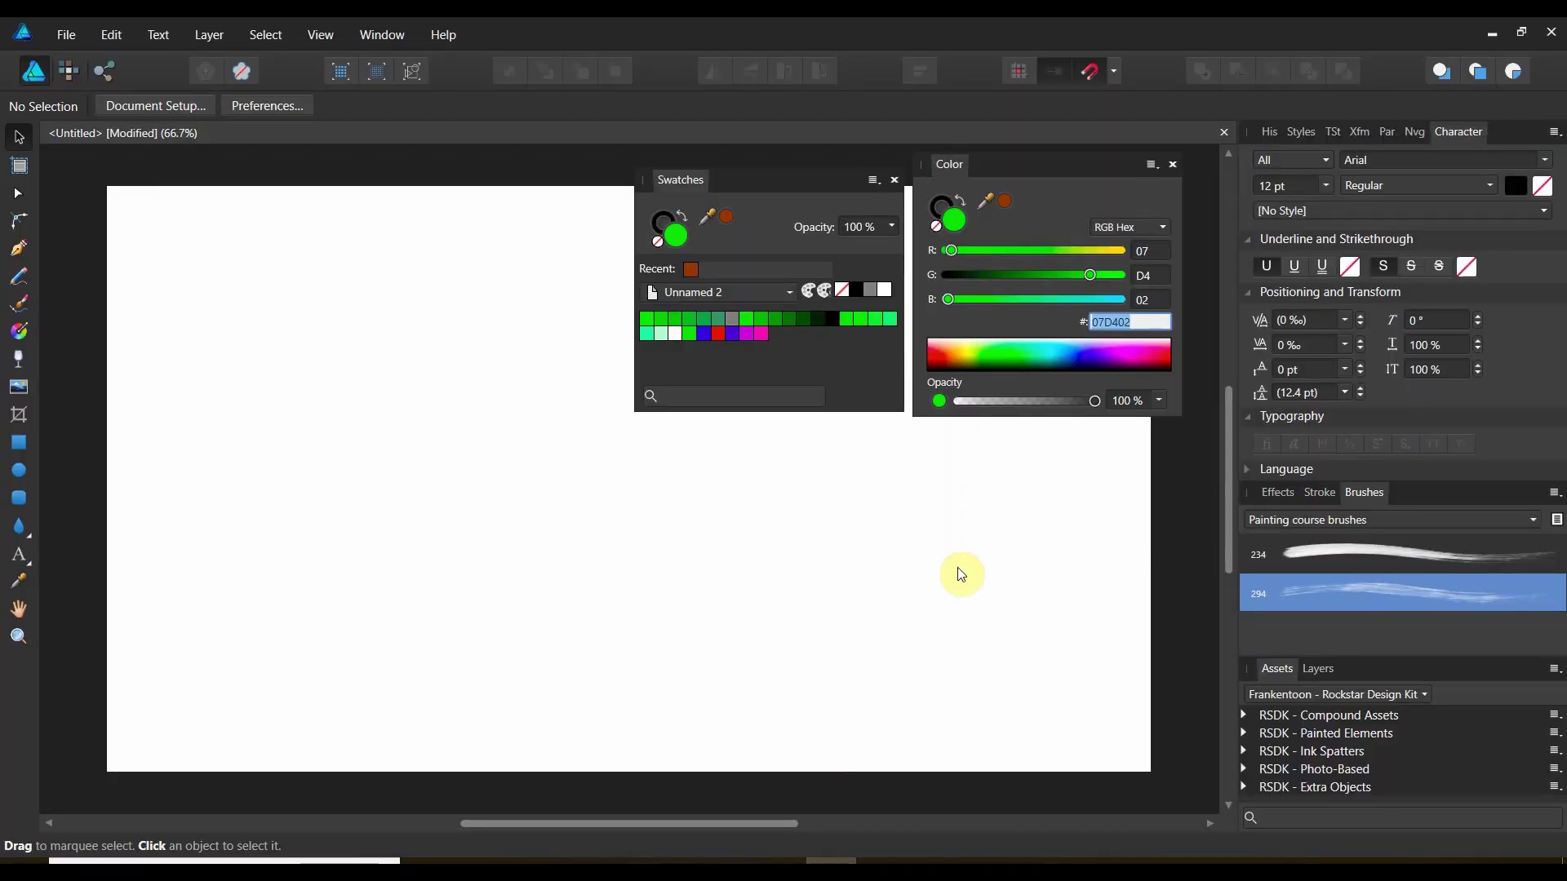
text(3D86ff)
key(Return)
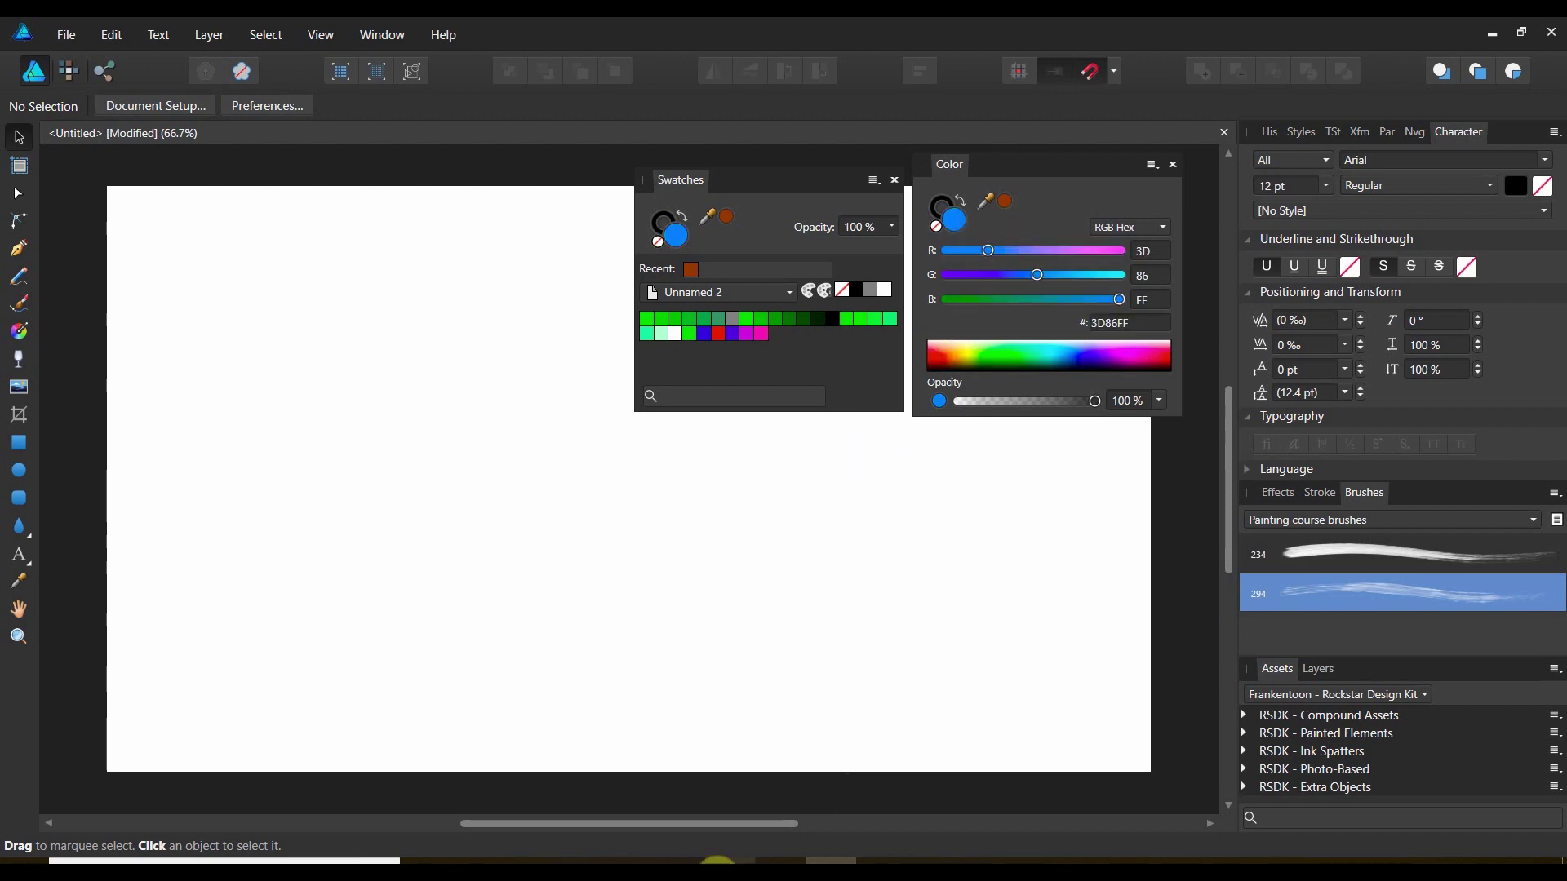
click(726, 859)
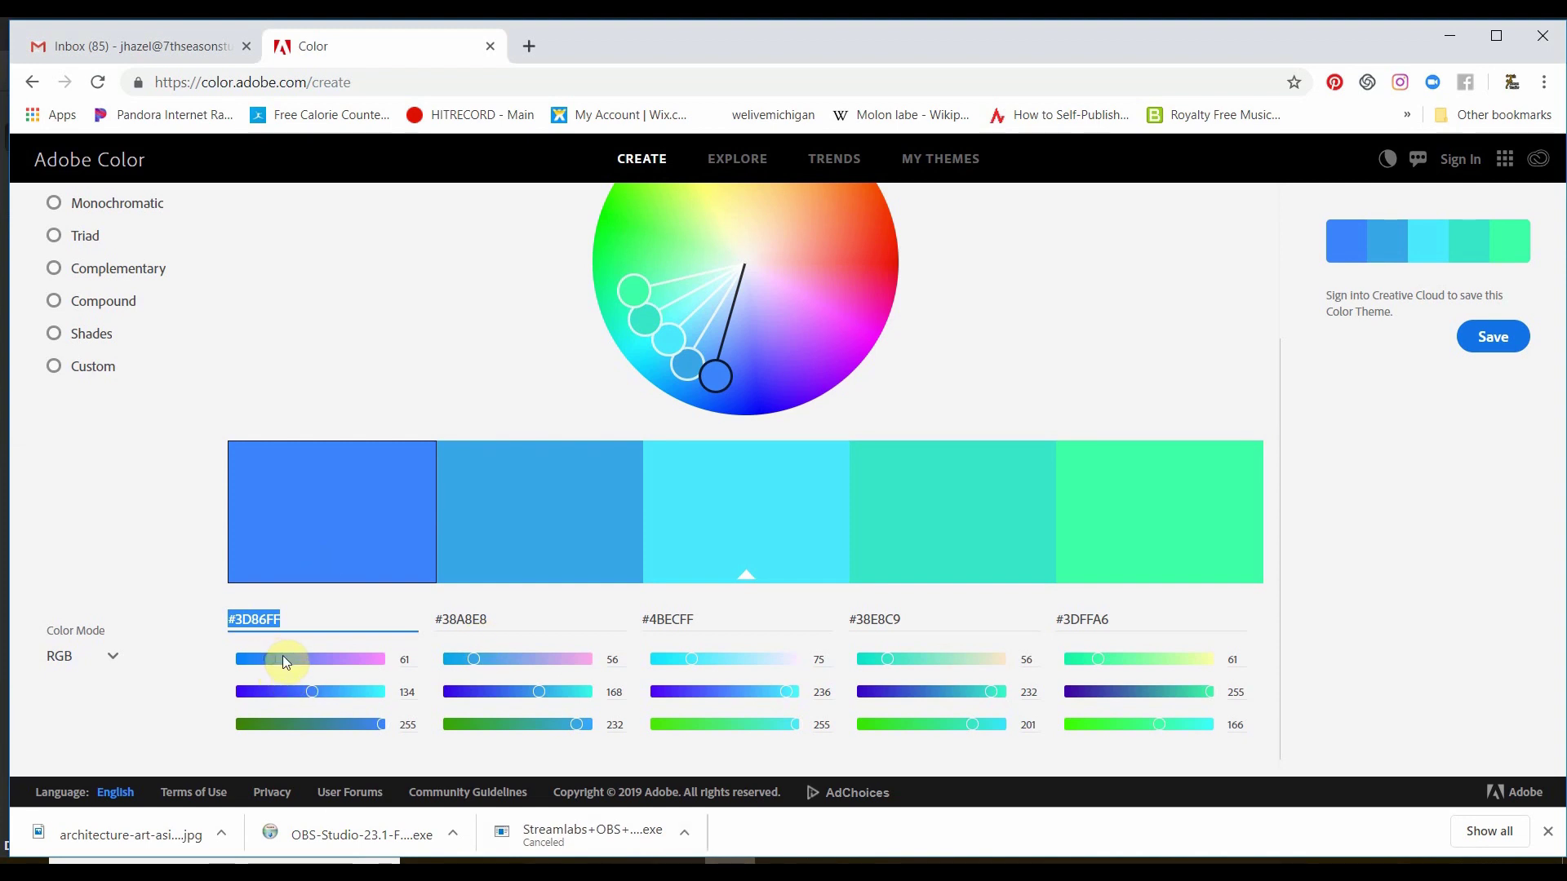
Back in Affinity Designer, switch the Color panel's colour model to RGB.
click(831, 861)
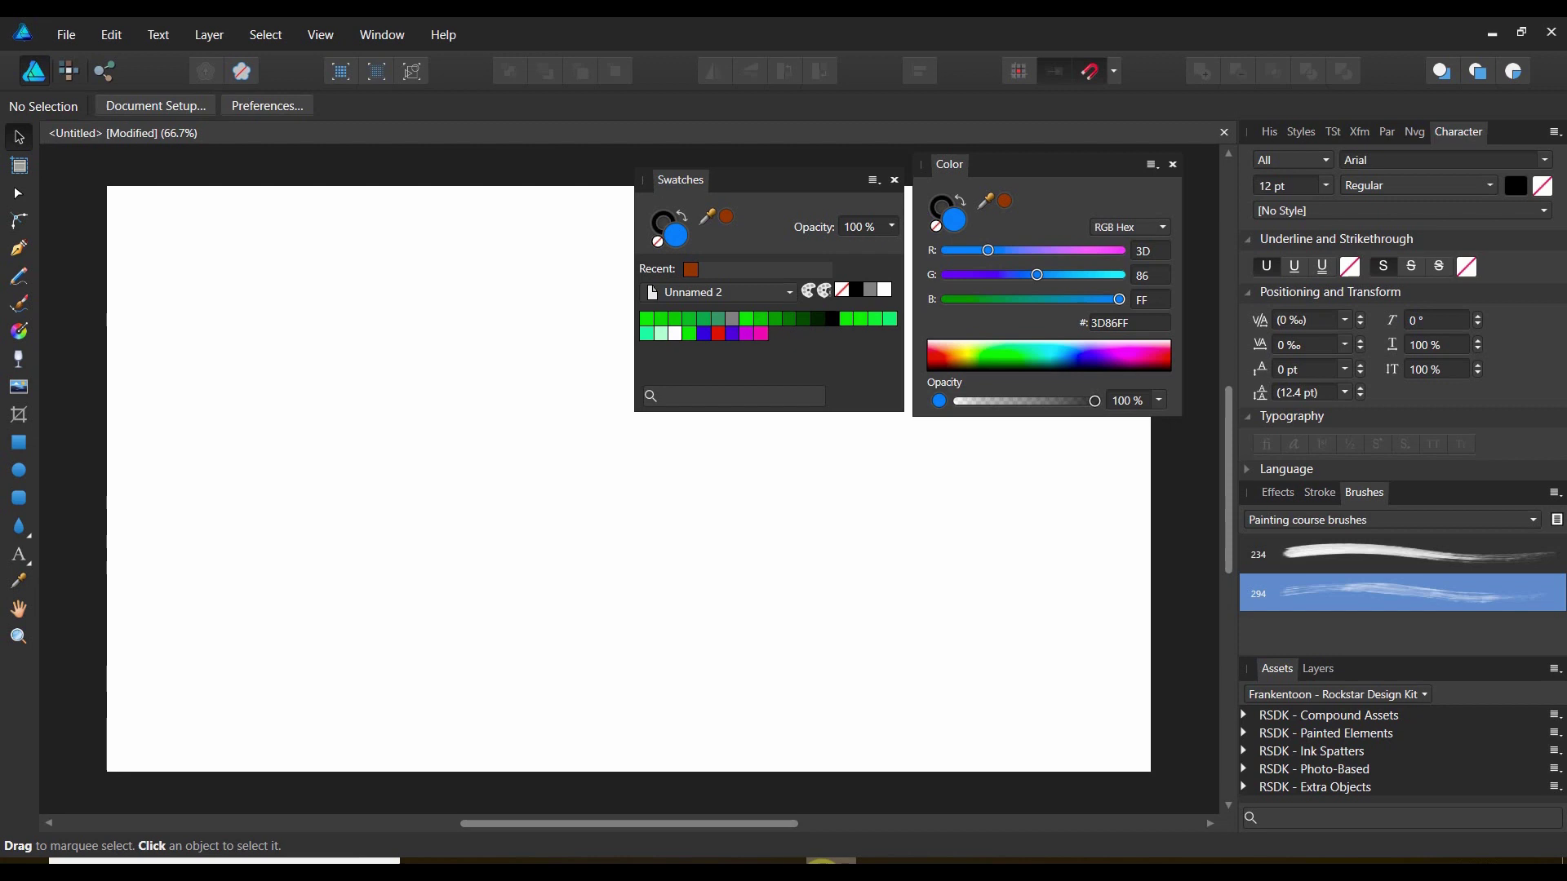
double_click(952, 222)
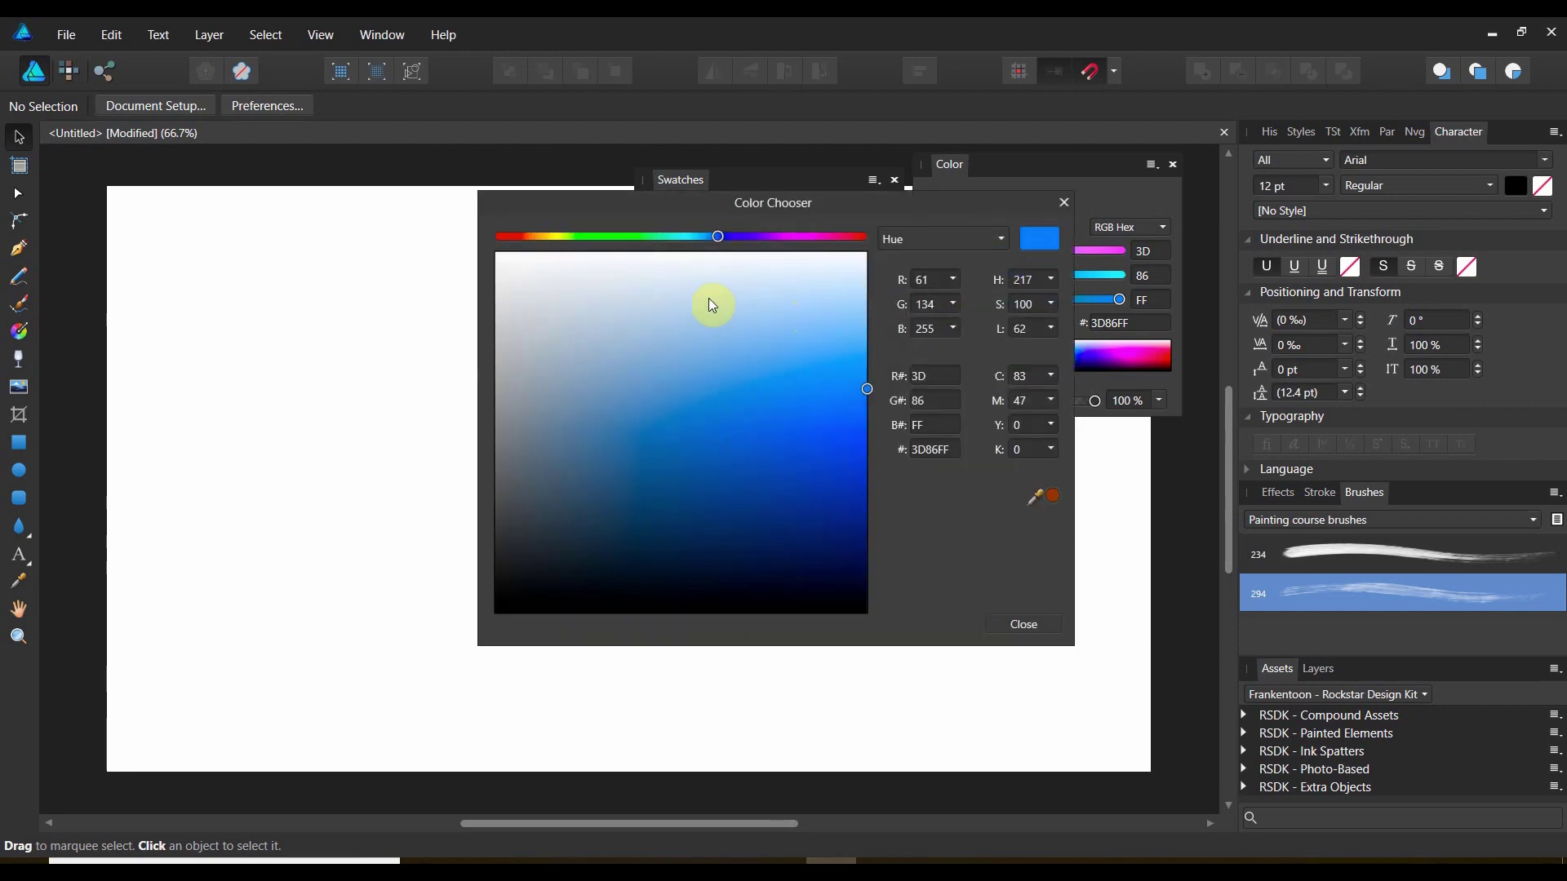
click(708, 297)
click(604, 238)
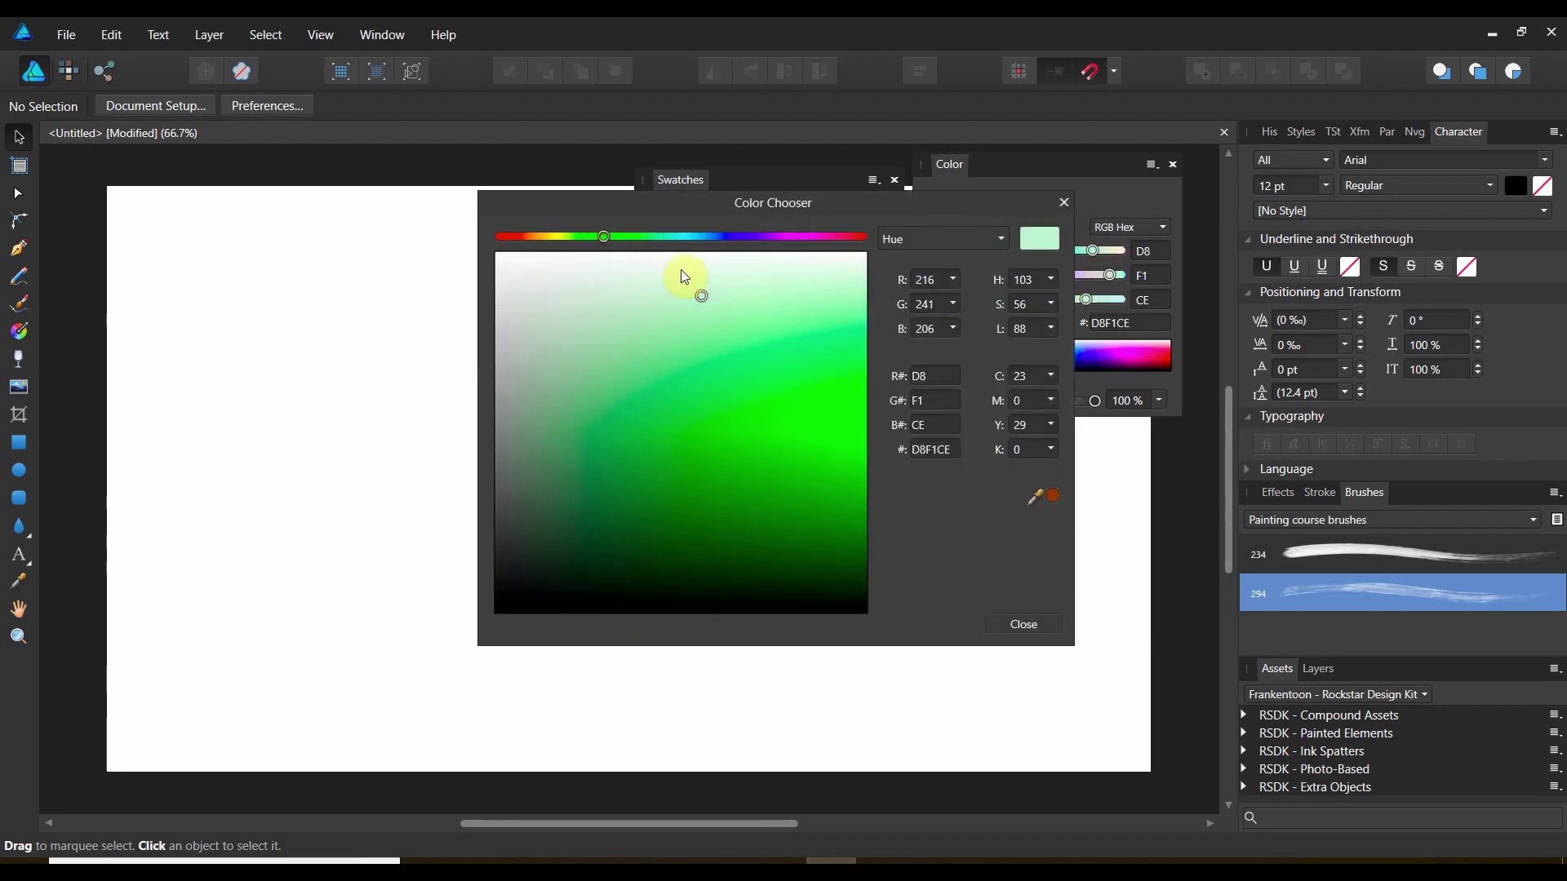
click(1064, 203)
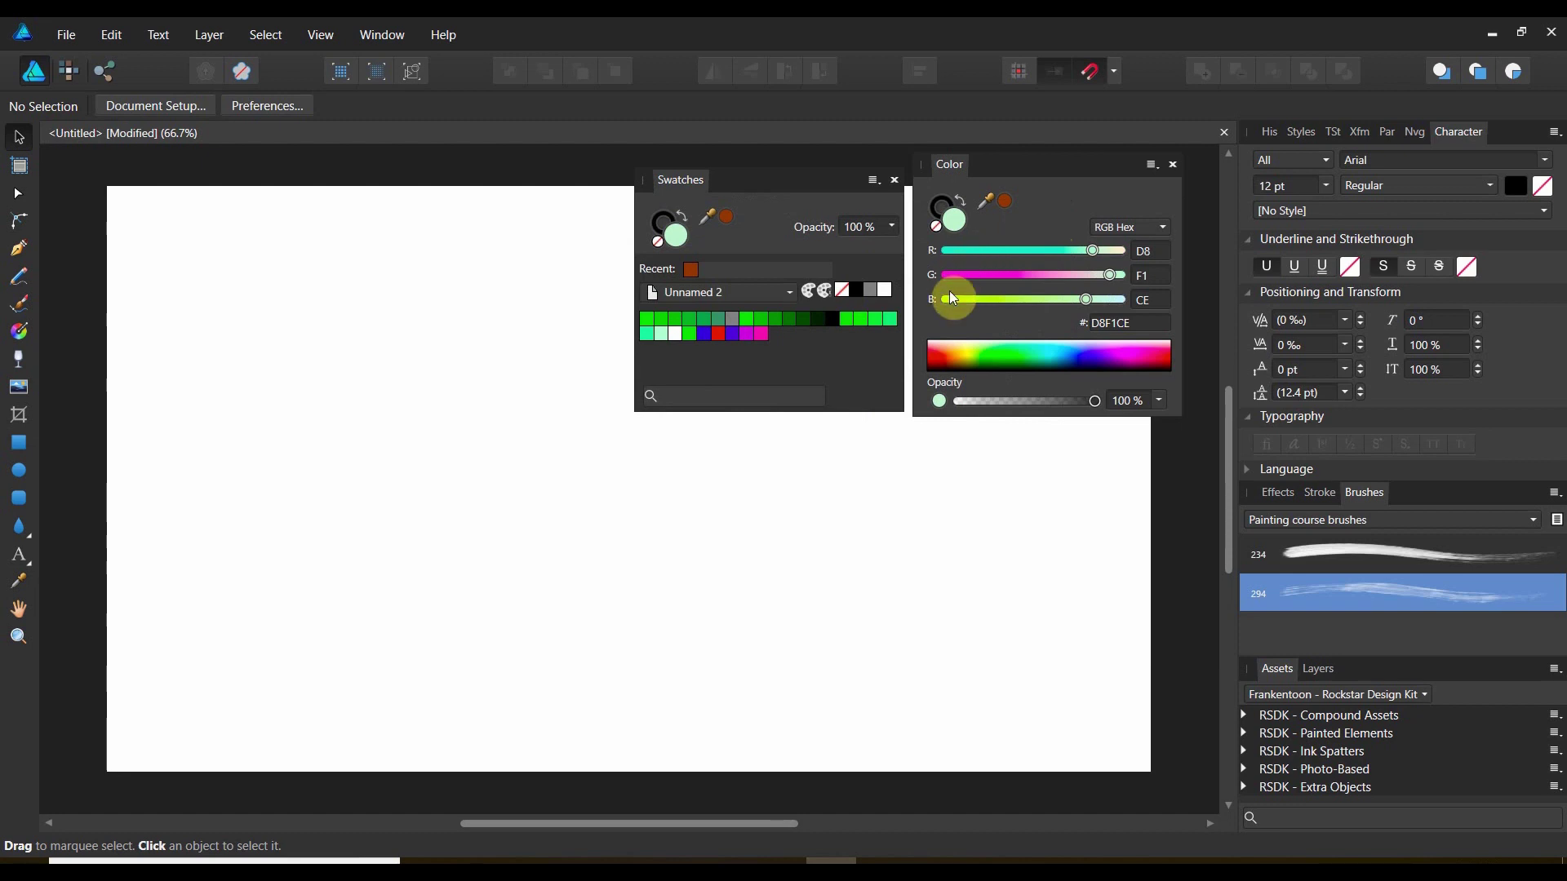
click(1136, 232)
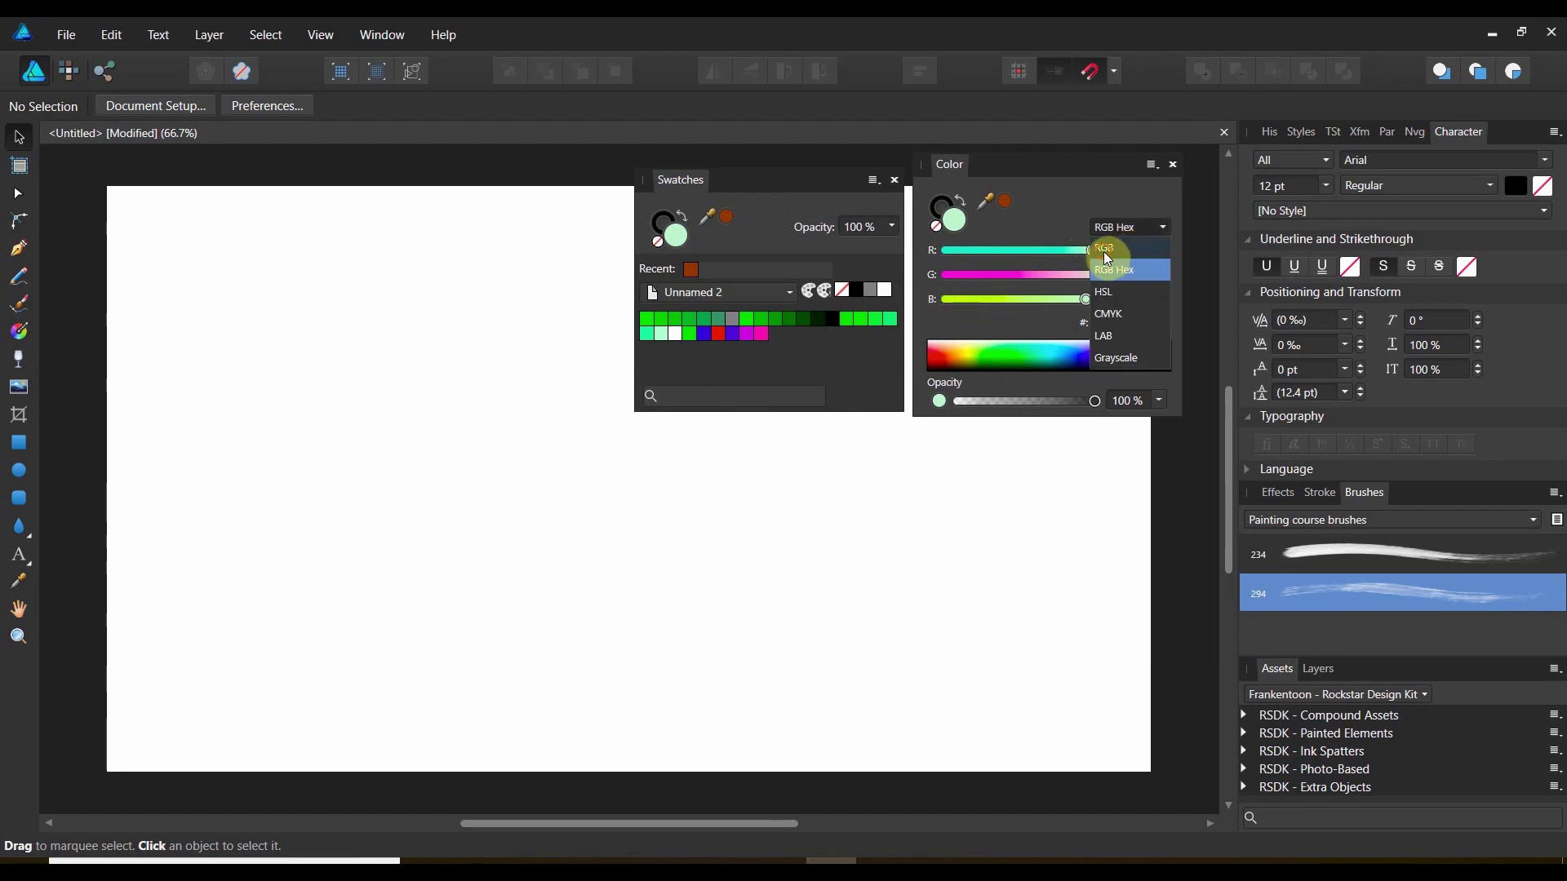
click(1107, 250)
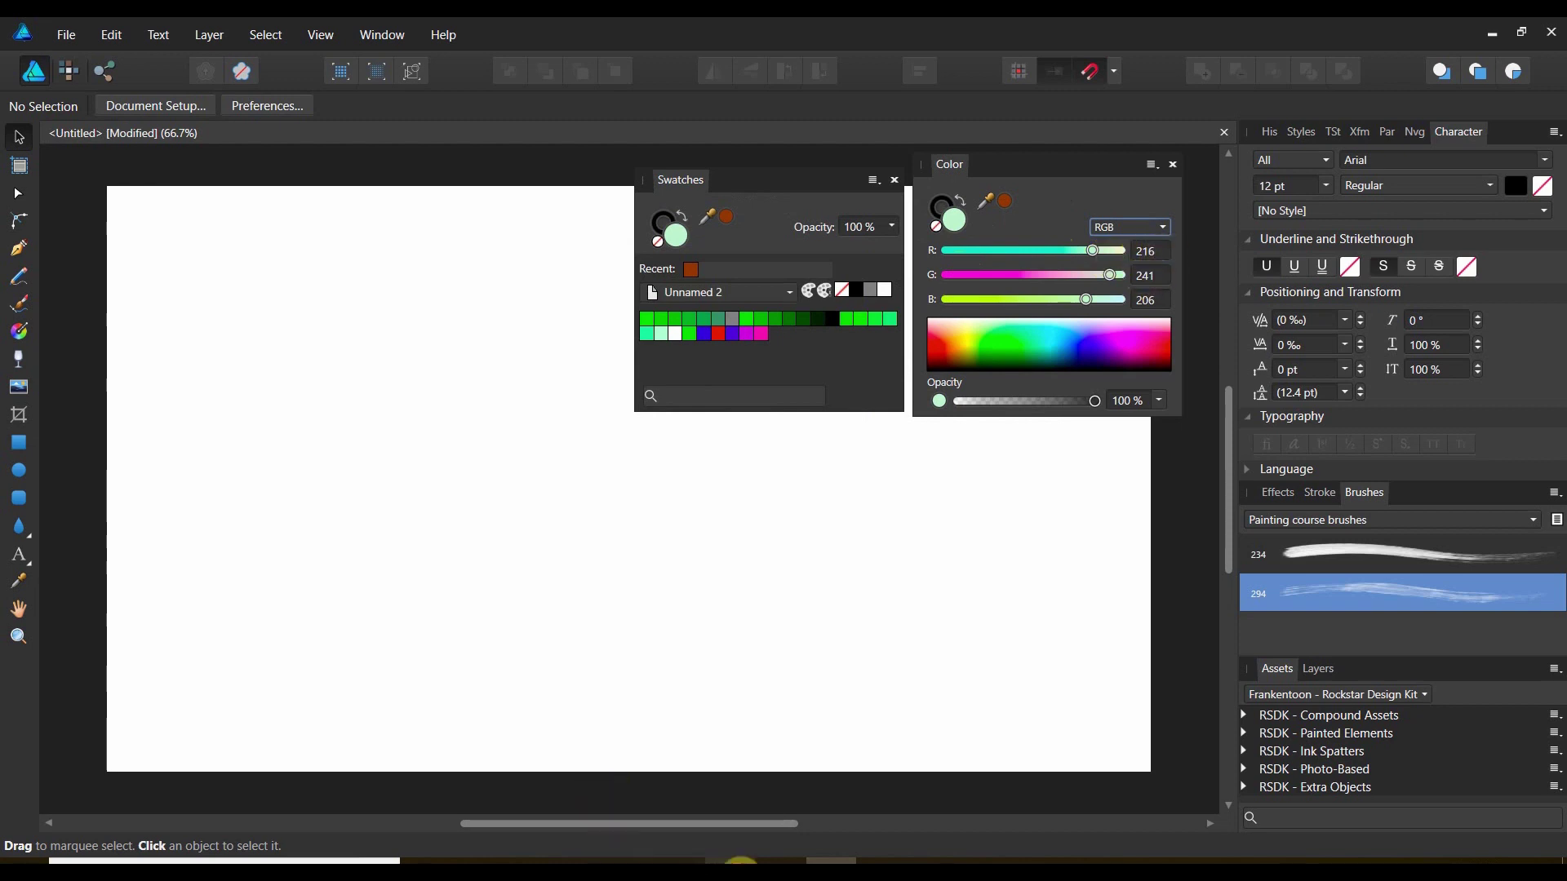
Enter R 61, G 134, B 255 from Adobe Color's first blue, then return to Chrome.
key(alt+Tab)
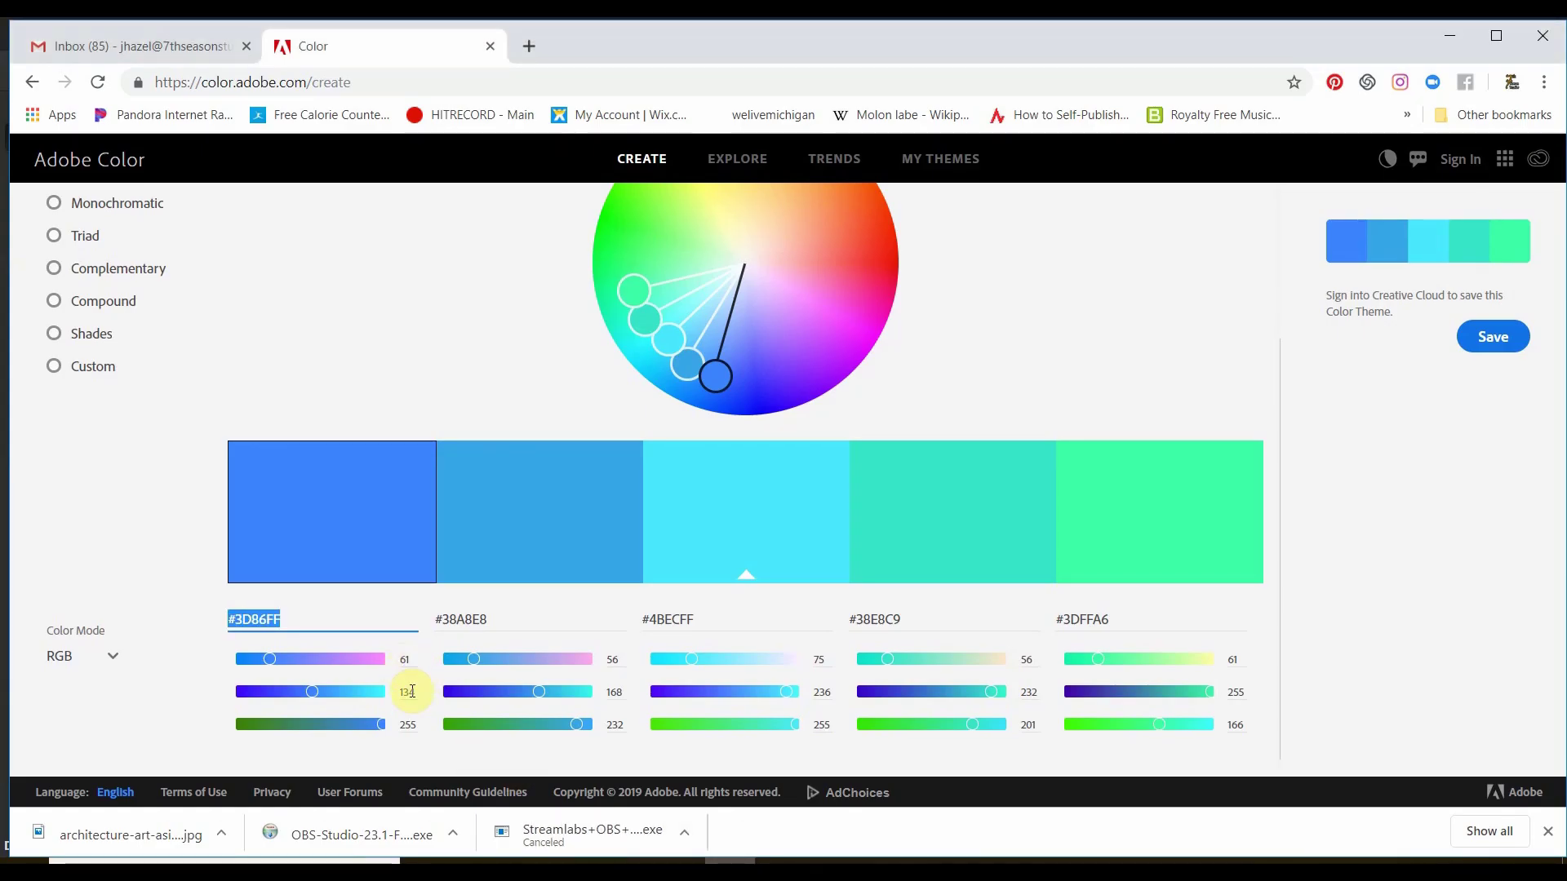
key(alt+Tab)
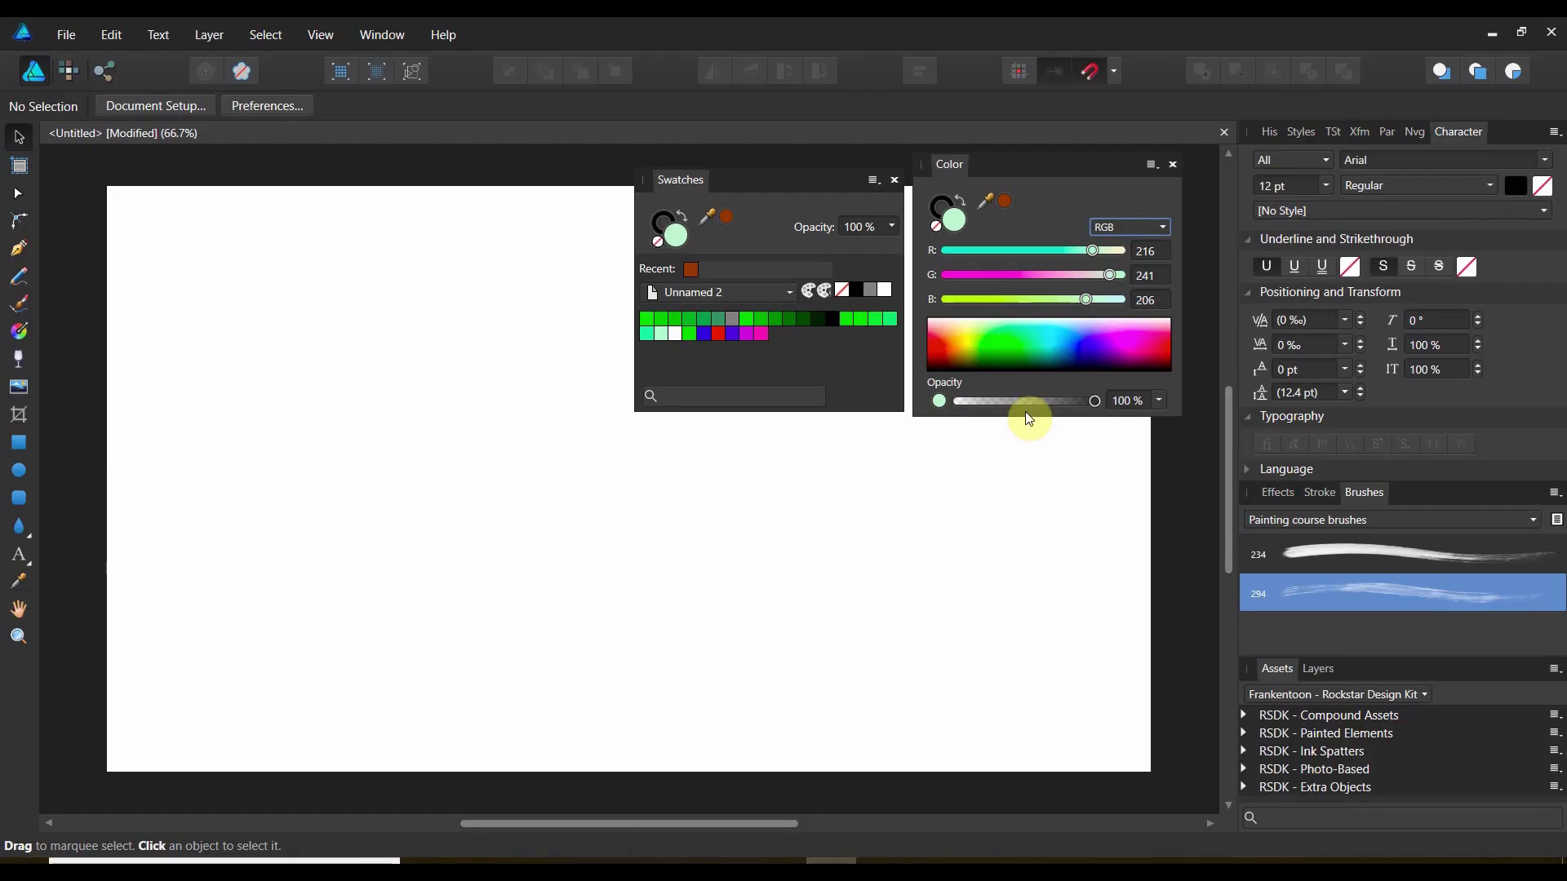
click(1157, 253)
text(61)
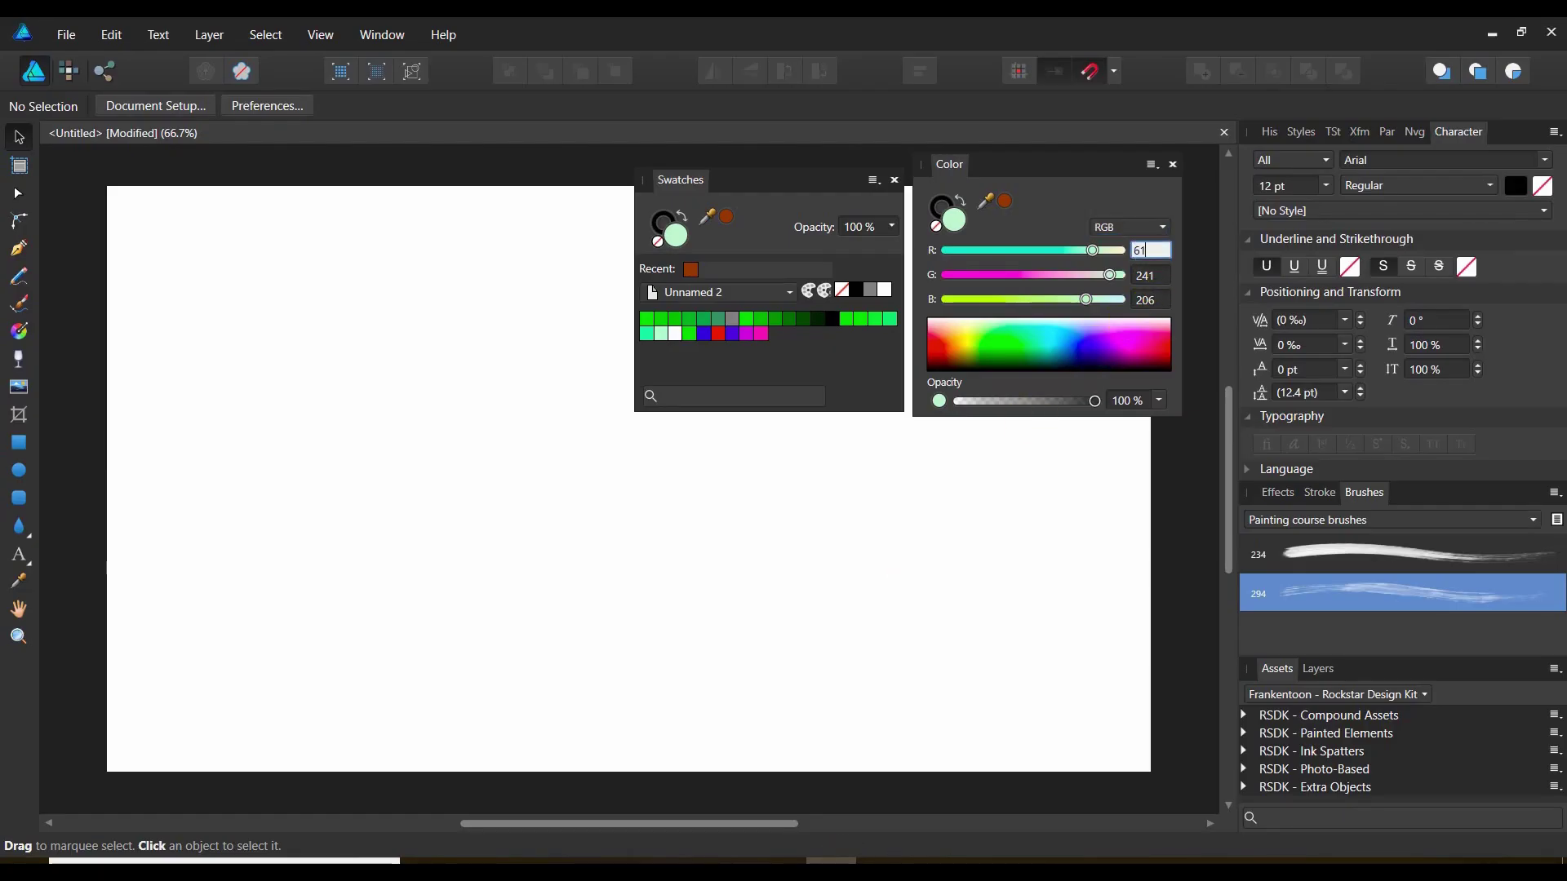
click(1152, 276)
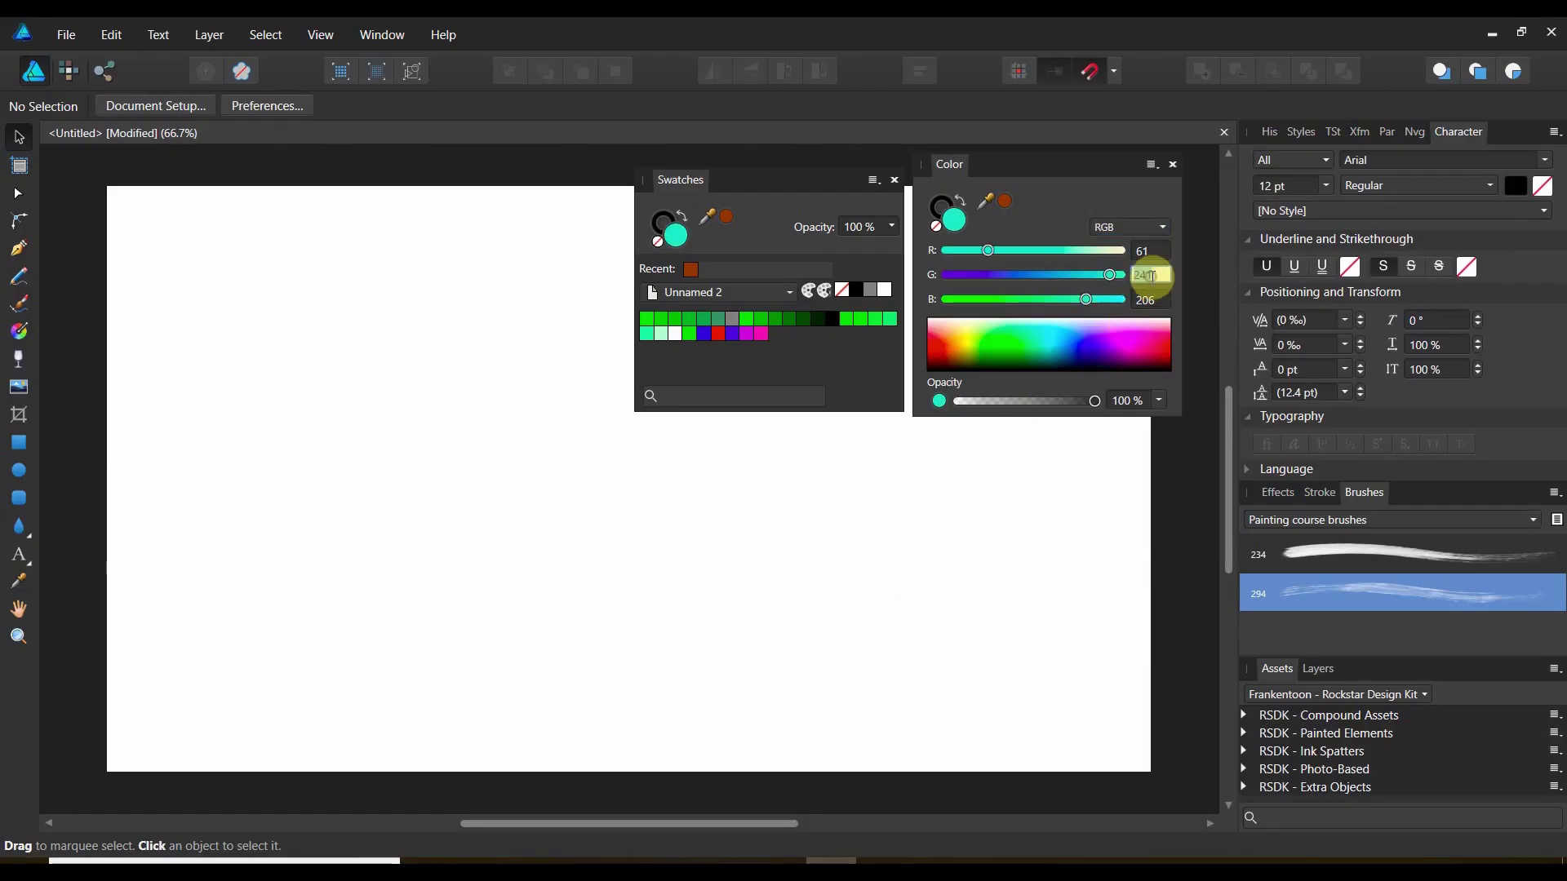
text(134)
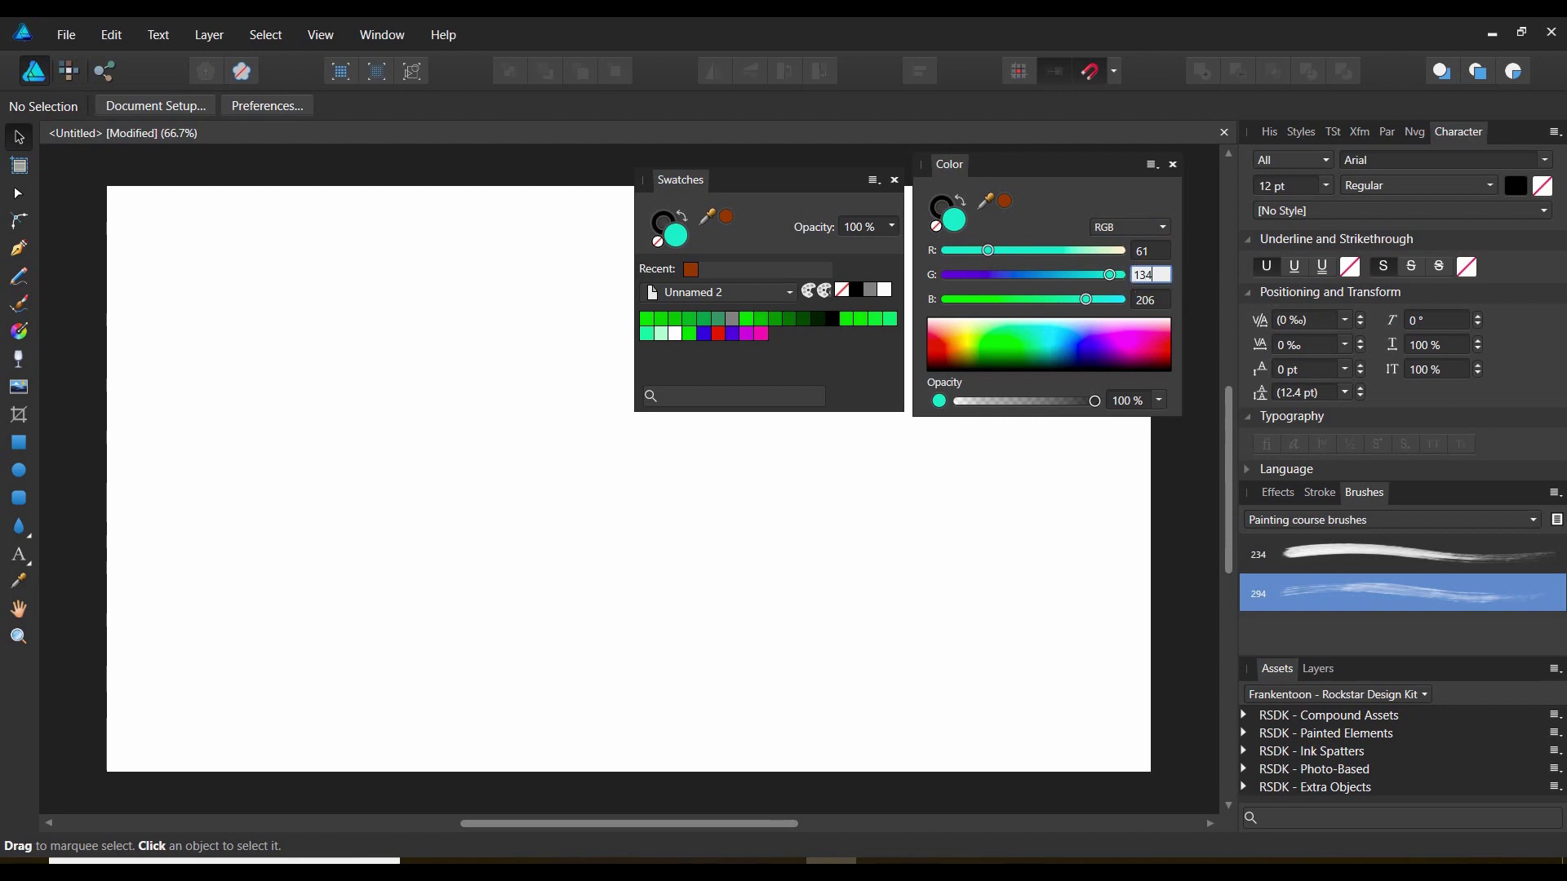
click(1146, 298)
text(255)
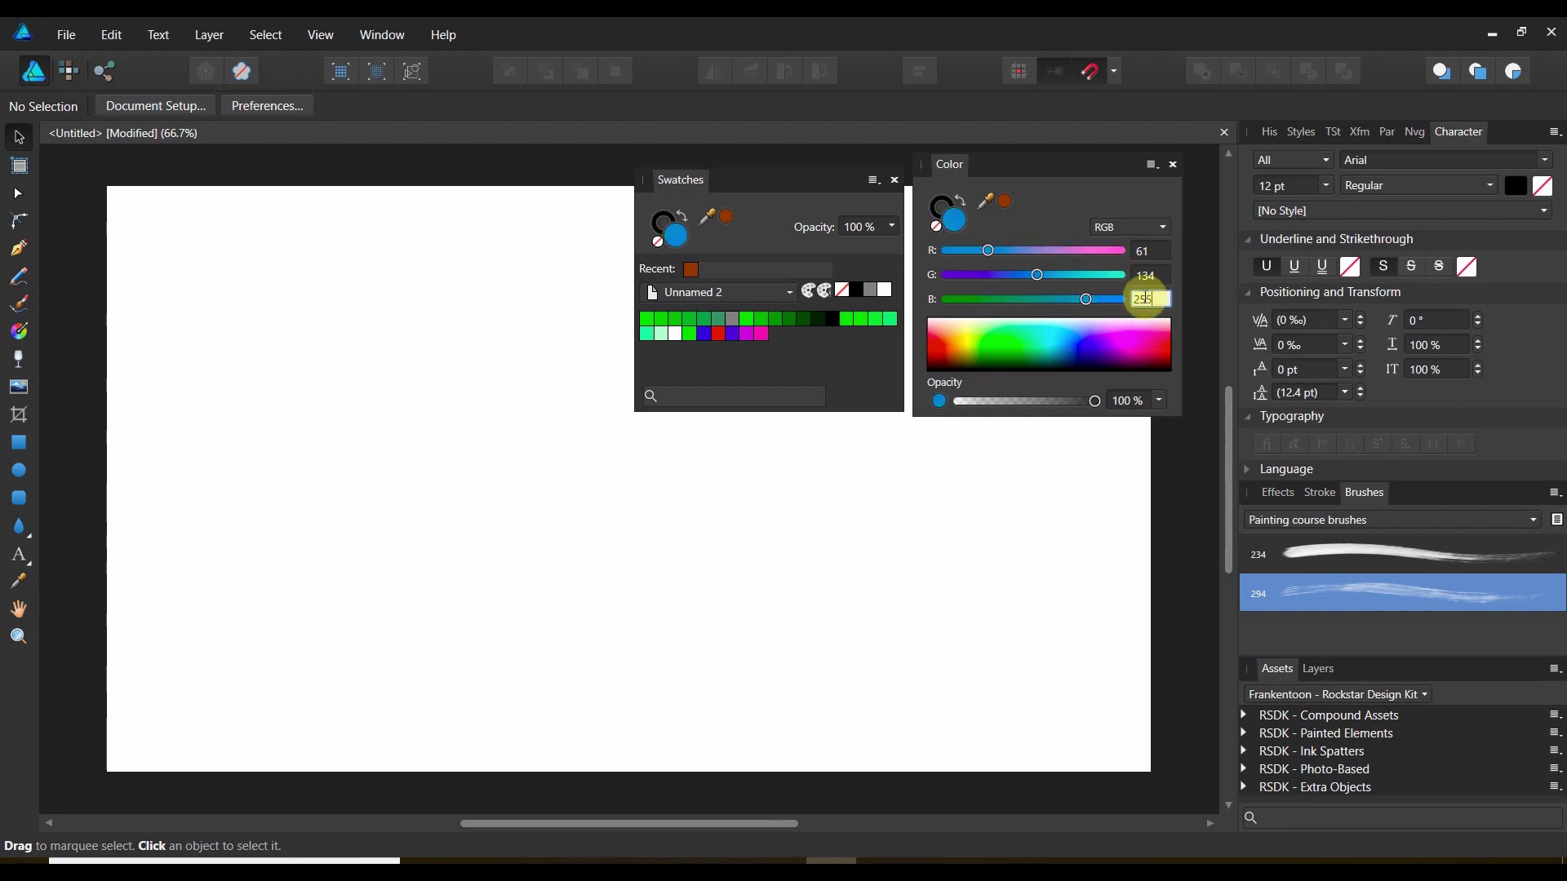
key(Return)
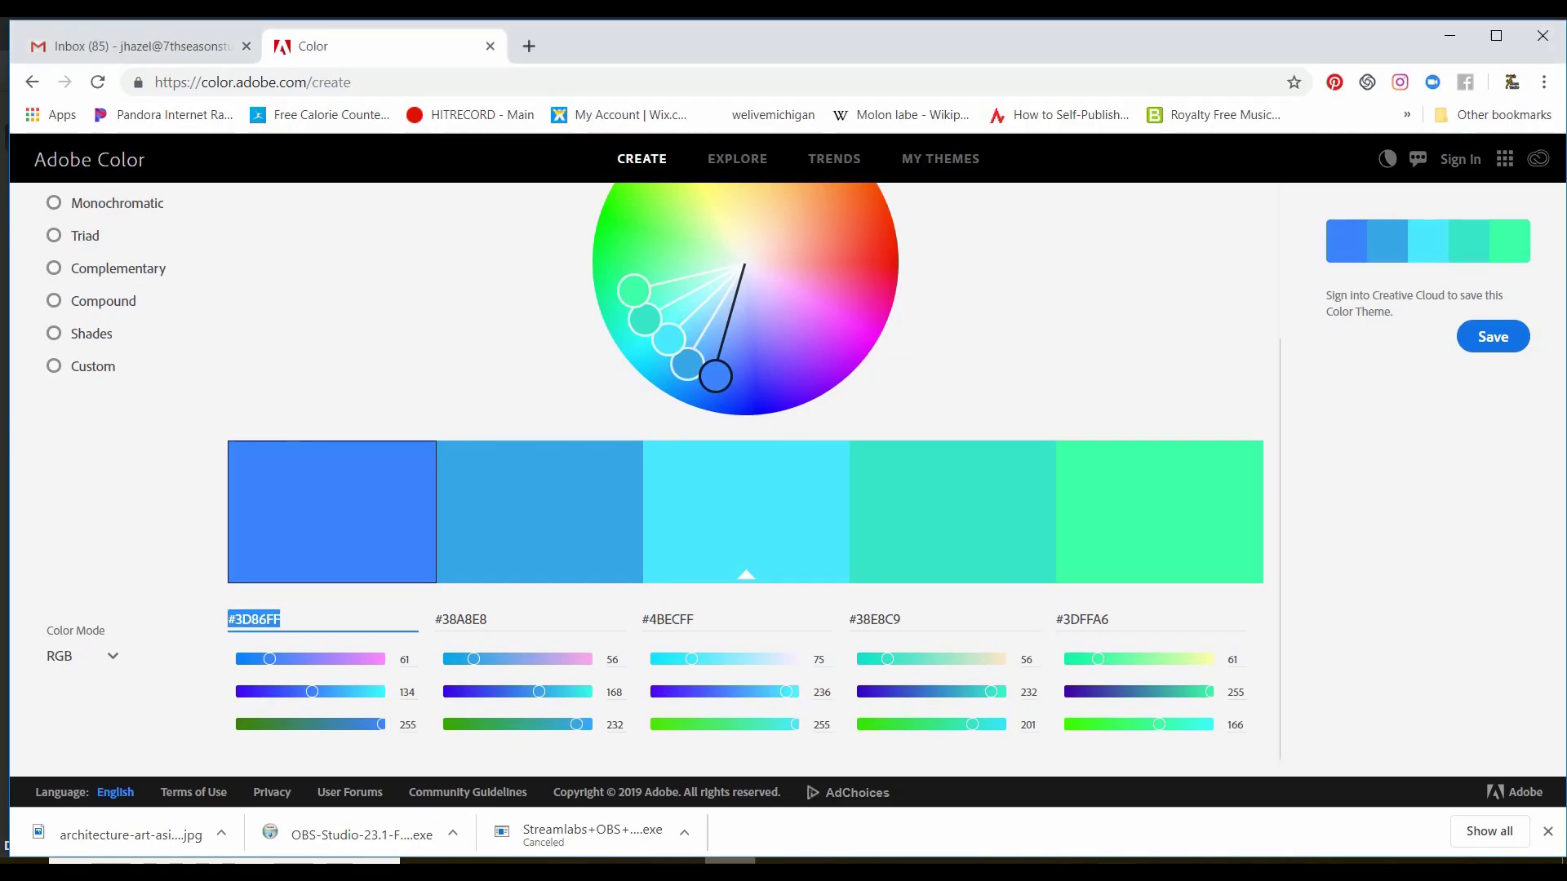
click(739, 857)
Switch Adobe Color's Color Mode to CMYK, so #3D86FF reads 76, 48, 0, 0.
click(112, 659)
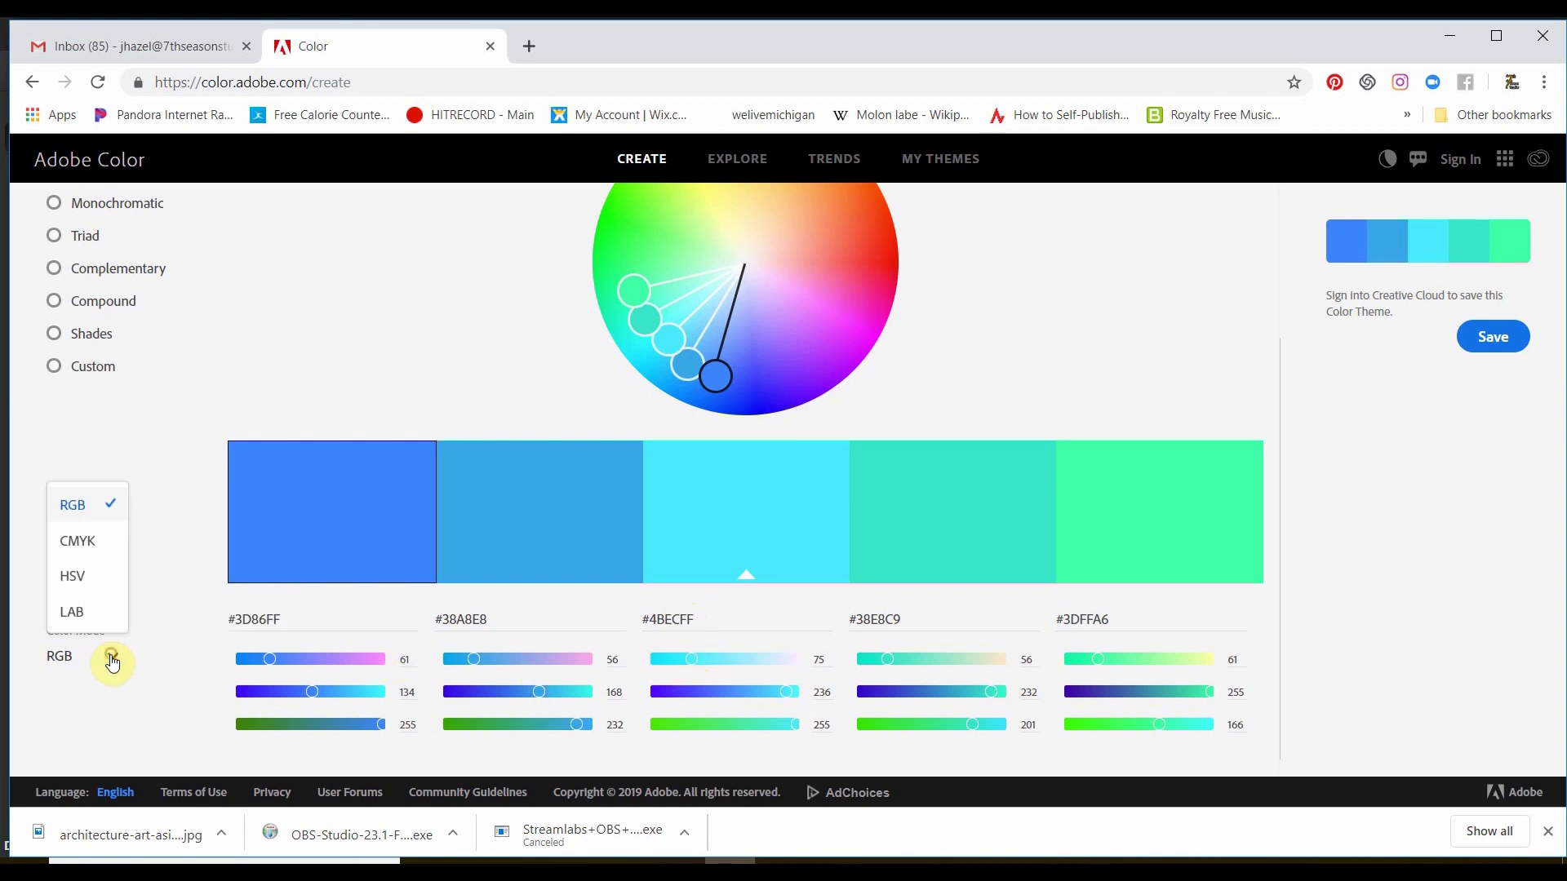
click(85, 540)
scroll(393, 684, down, 1)
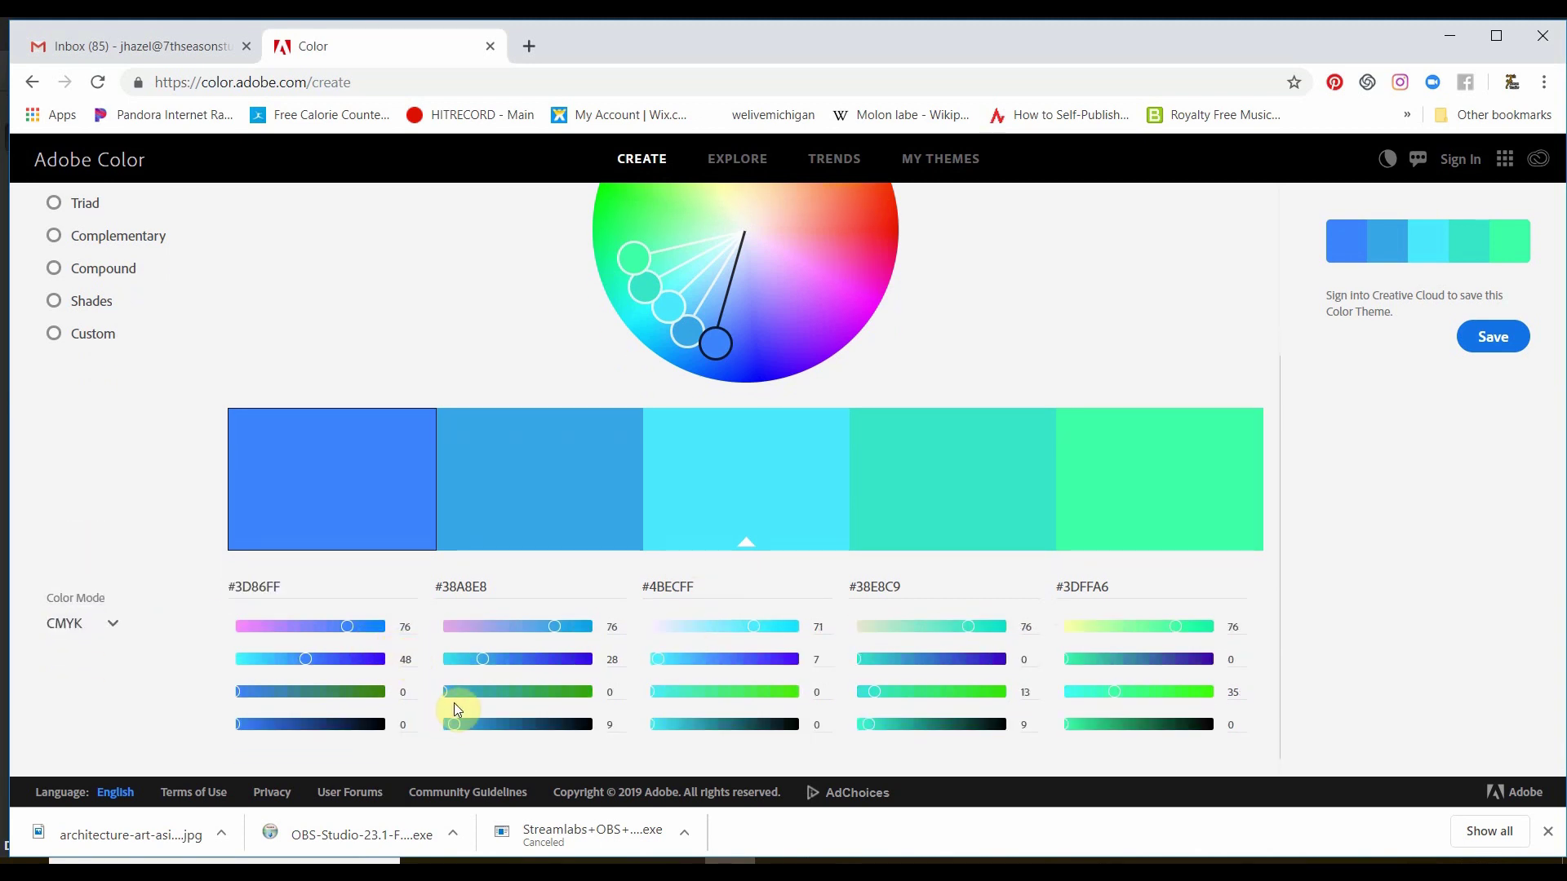